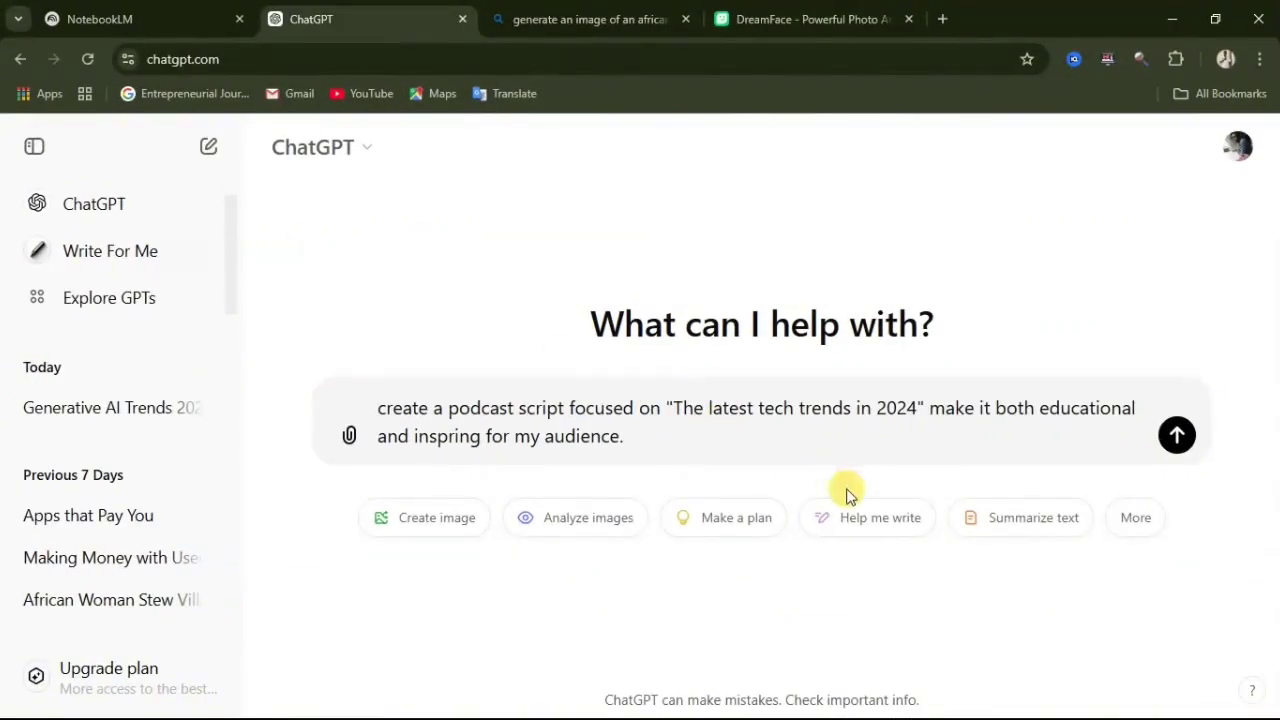
# Submit the prepared prompt for an educational and inspiring podcast script focused on "The latest tech trends in 2024"
pyautogui.moveTo(651, 437); pyautogui.dragTo(374, 397)
pyautogui.click(365, 407)
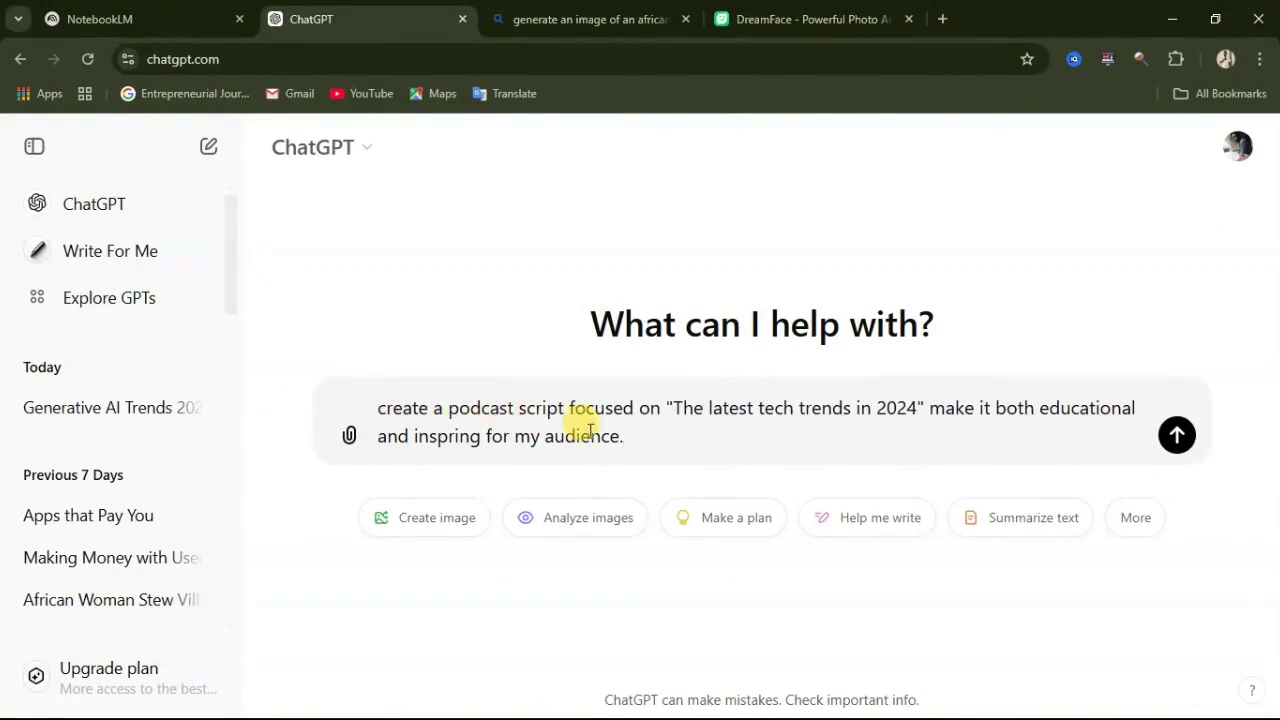
pyautogui.moveTo(632, 437)
pyautogui.mouseDown()
pyautogui.moveTo(374, 403)
pyautogui.moveTo(610, 435)
pyautogui.mouseUp()
pyautogui.click(380, 407)
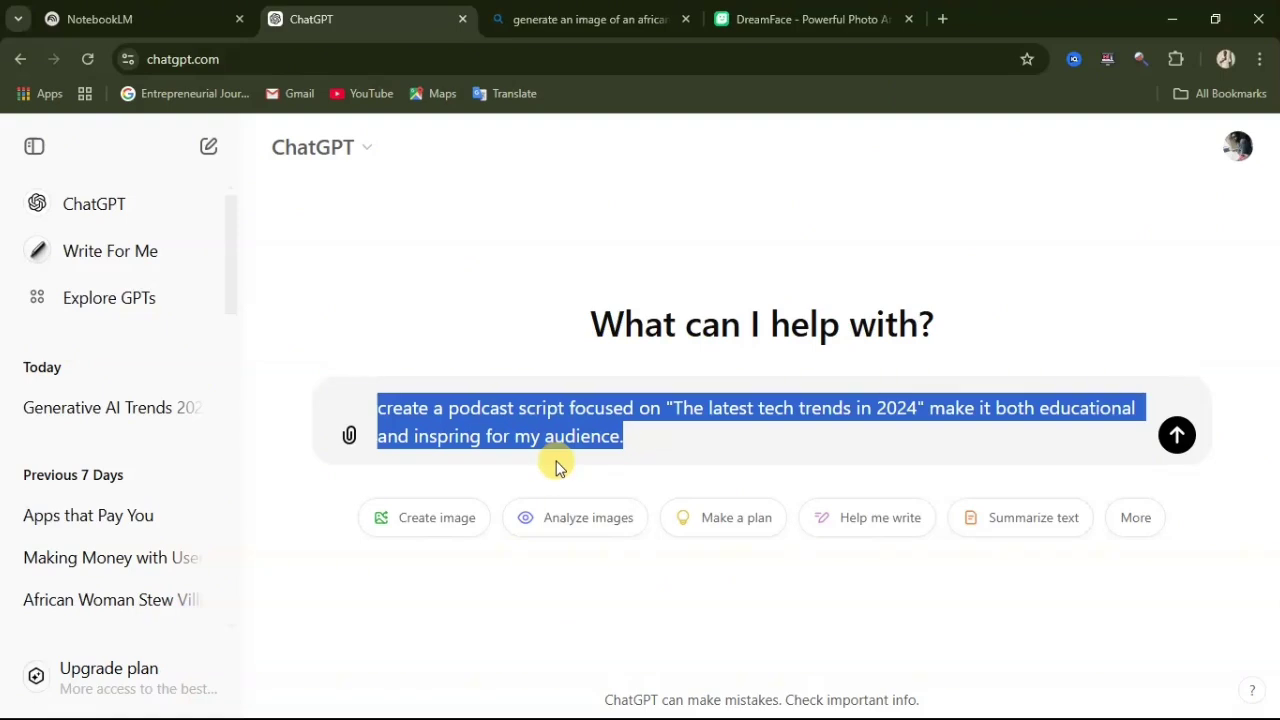
pyautogui.click(680, 404)
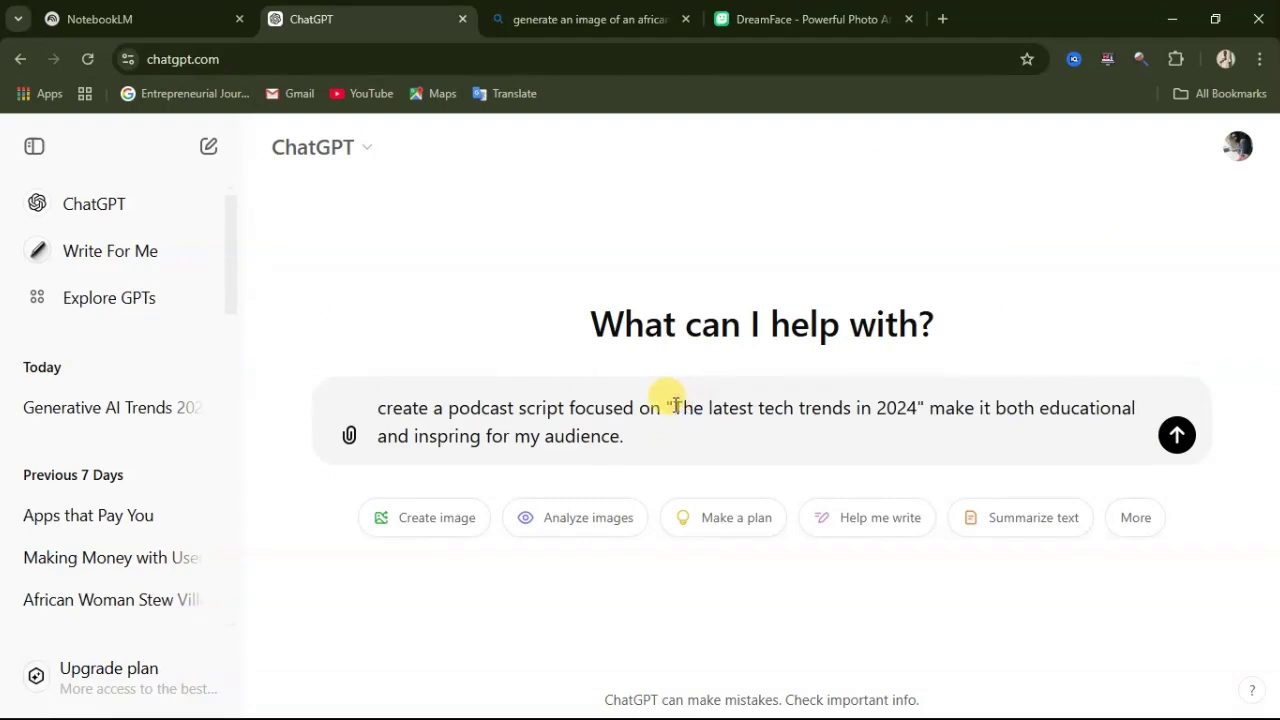
pyautogui.moveTo(675, 405); pyautogui.dragTo(903, 414)
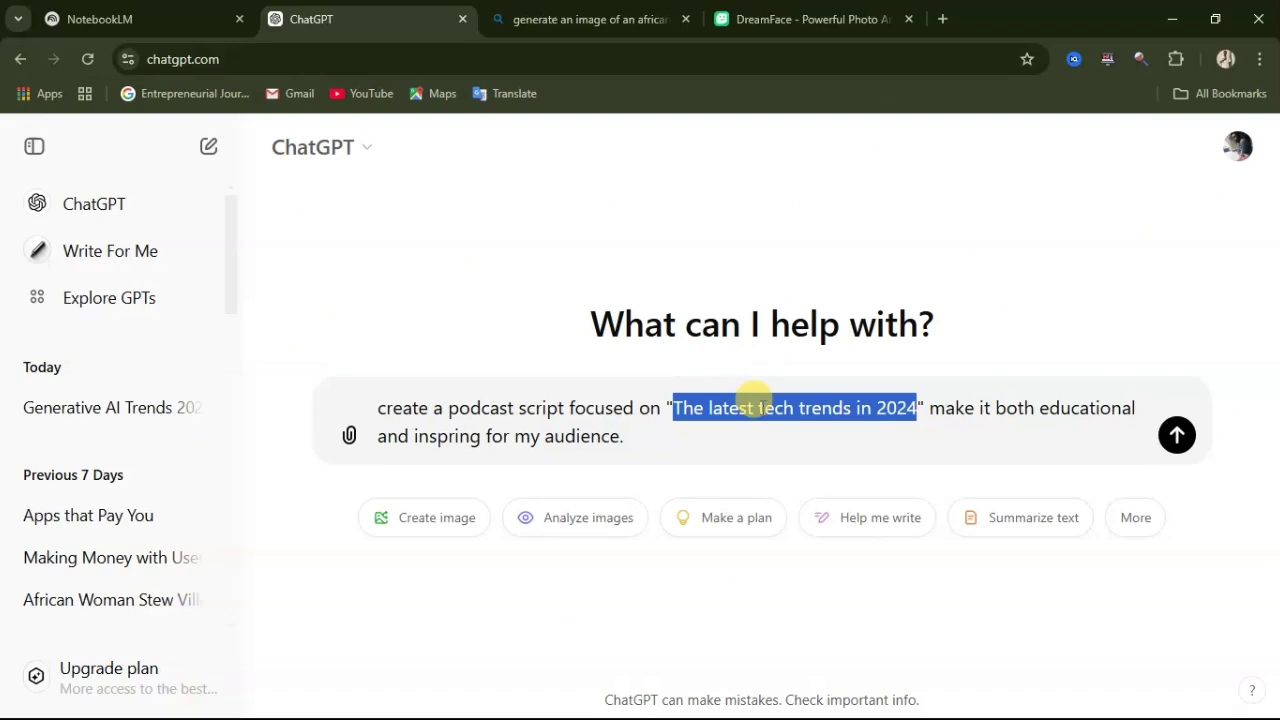
pyautogui.click(1074, 424)
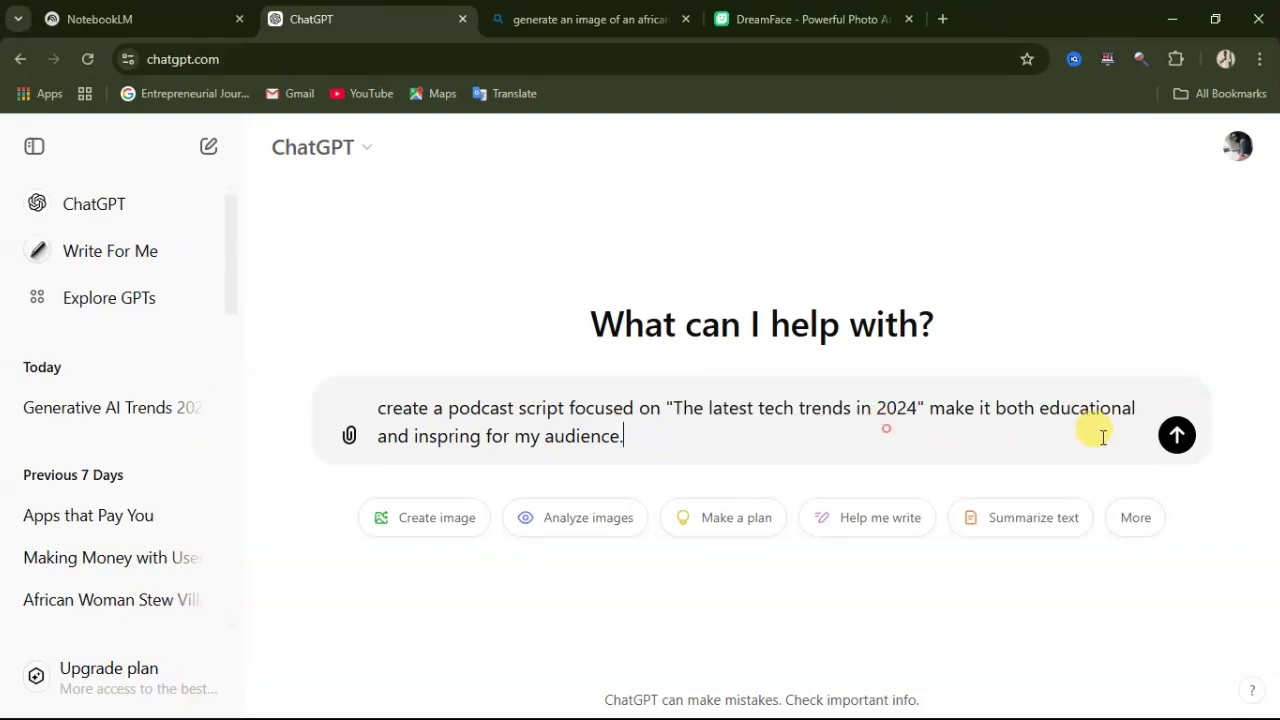
pyautogui.press('Return')
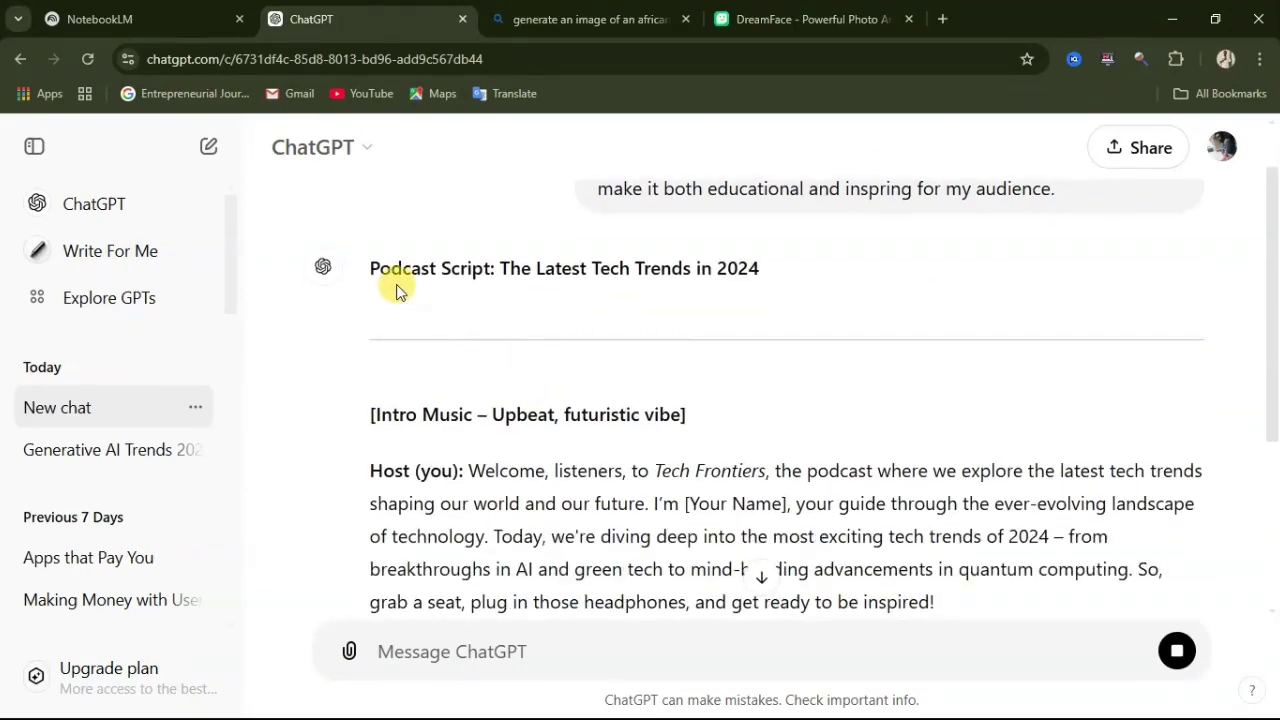
# Read through the generated podcast script, from the intro and Segment 1 to the closing thoughts
pyautogui.scroll(-2, 510, 301)
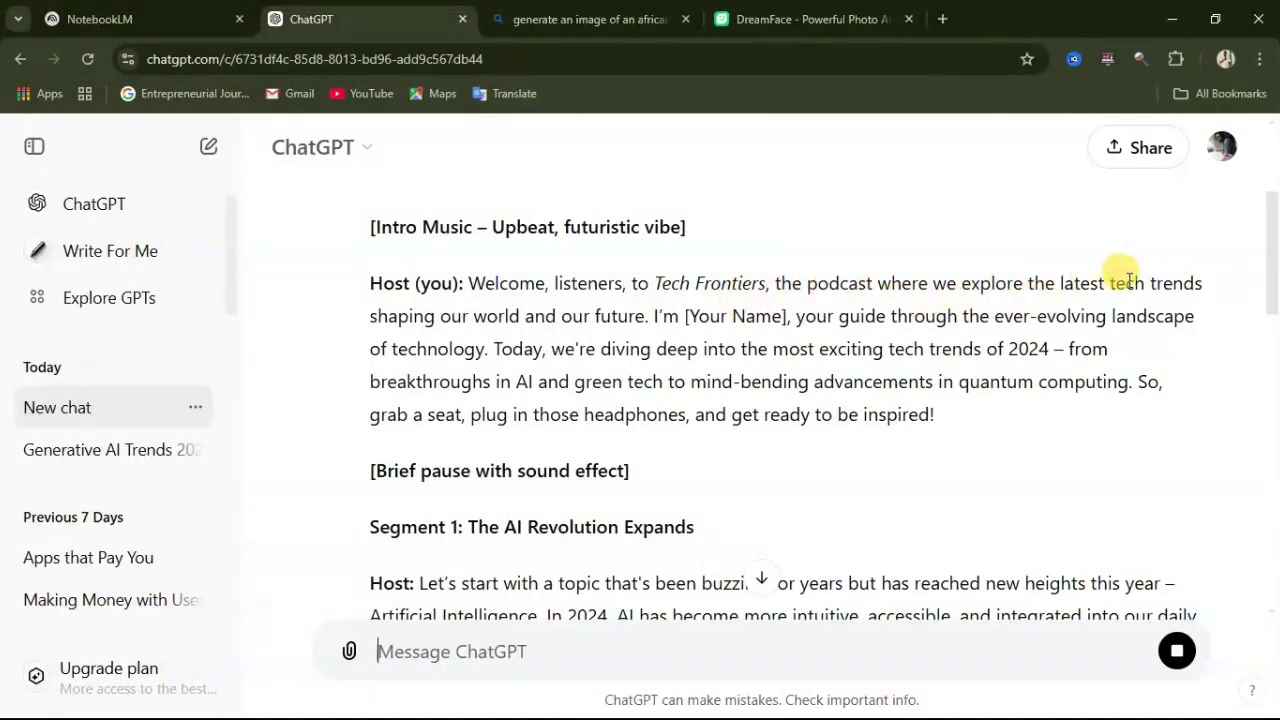
pyautogui.scroll(-1, 613, 343)
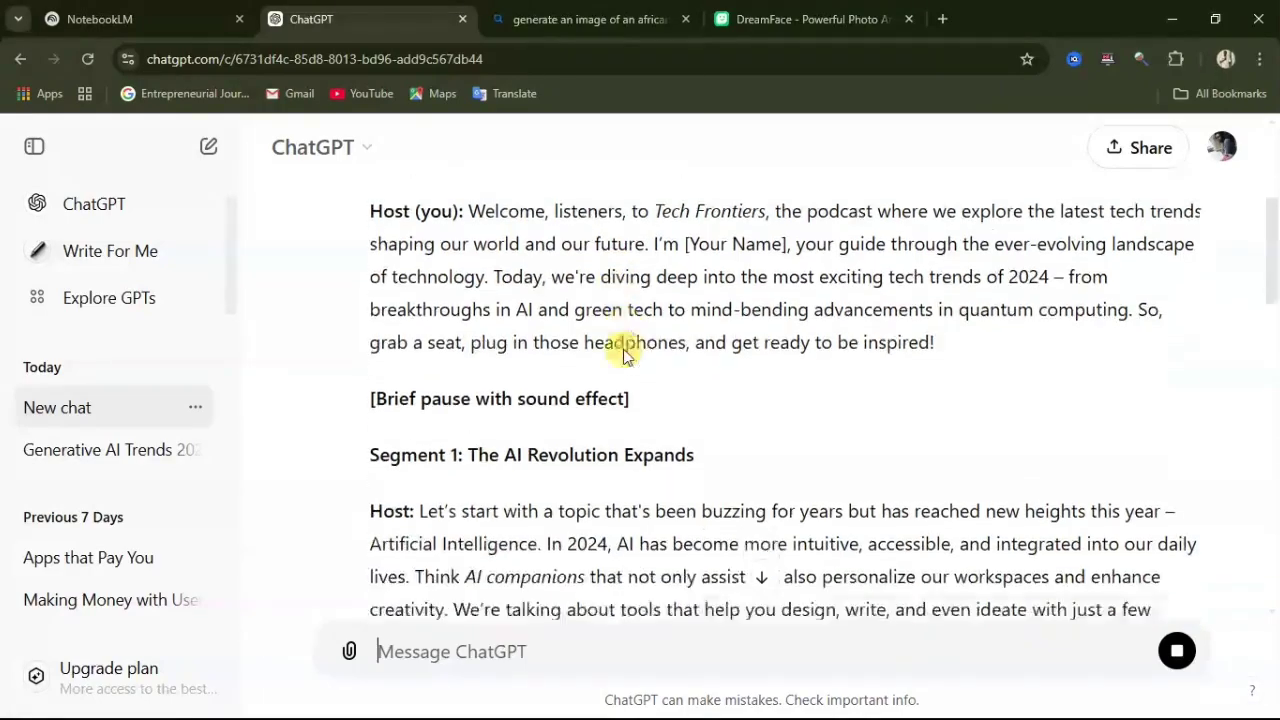
pyautogui.scroll(-20, 477, 323)
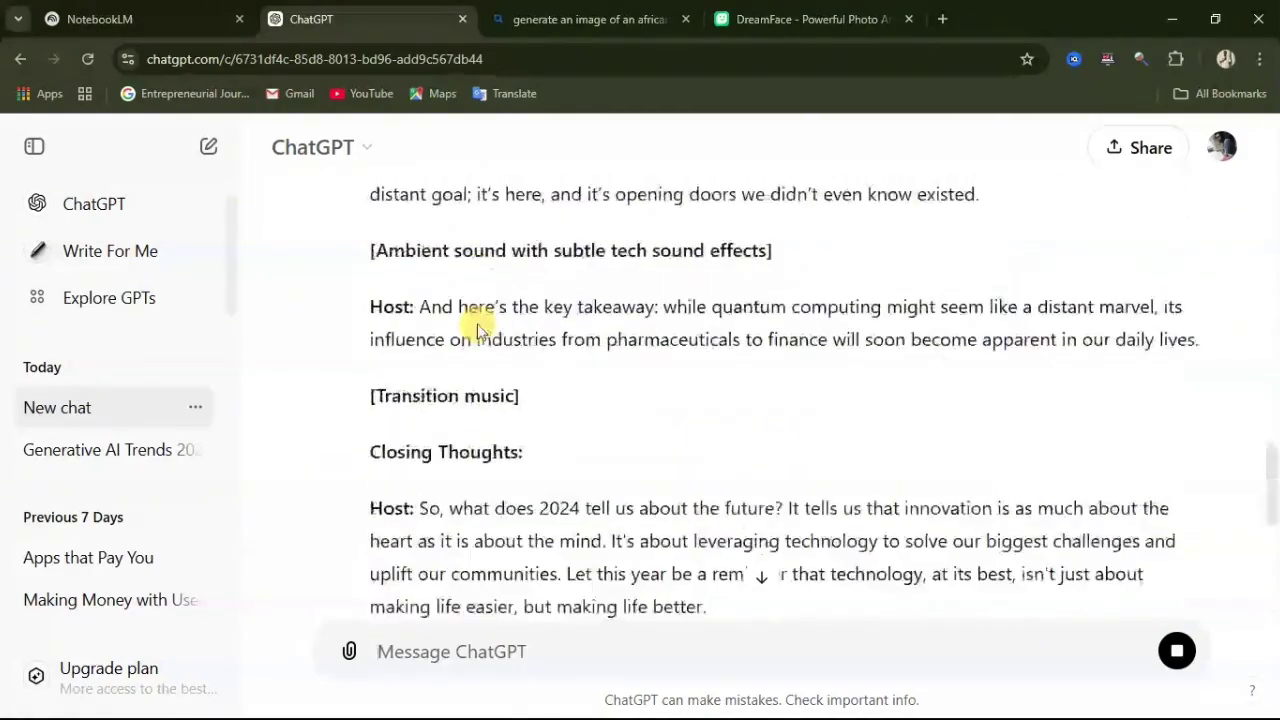
pyautogui.scroll(15, 478, 328)
pyautogui.scroll(-1, 480, 332)
pyautogui.scroll(10, 478, 330)
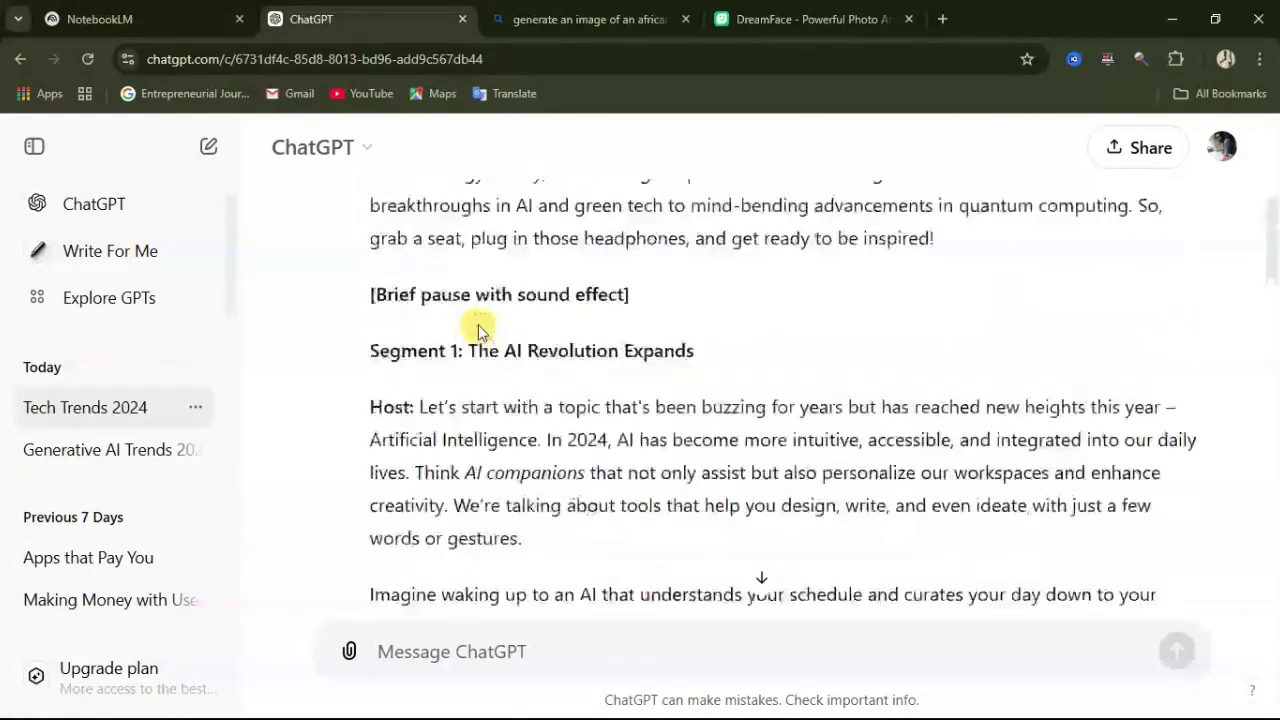
pyautogui.moveTo(370, 355); pyautogui.dragTo(500, 443)
pyautogui.scroll(-7, 449, 429)
pyautogui.scroll(-12, 500, 443)
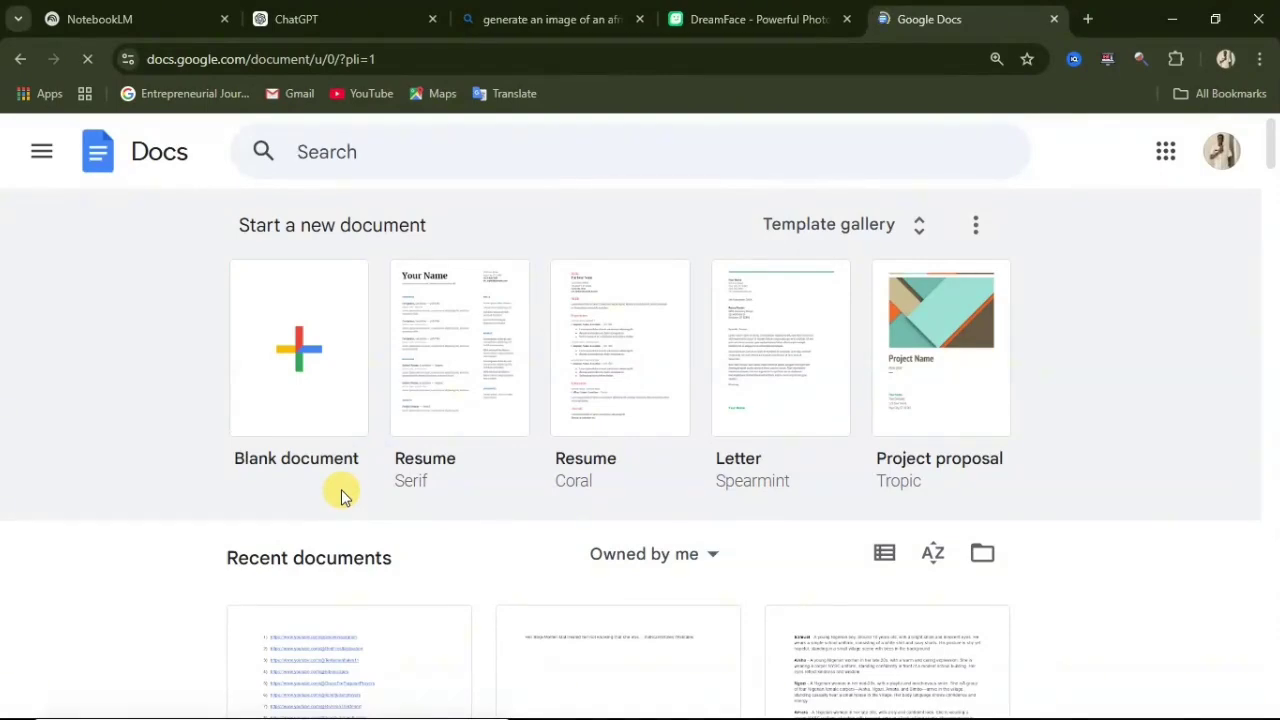
# Create a blank Google Docs document, paste the two-host podcast script into it and return to its beginning
pyautogui.click(323, 401)
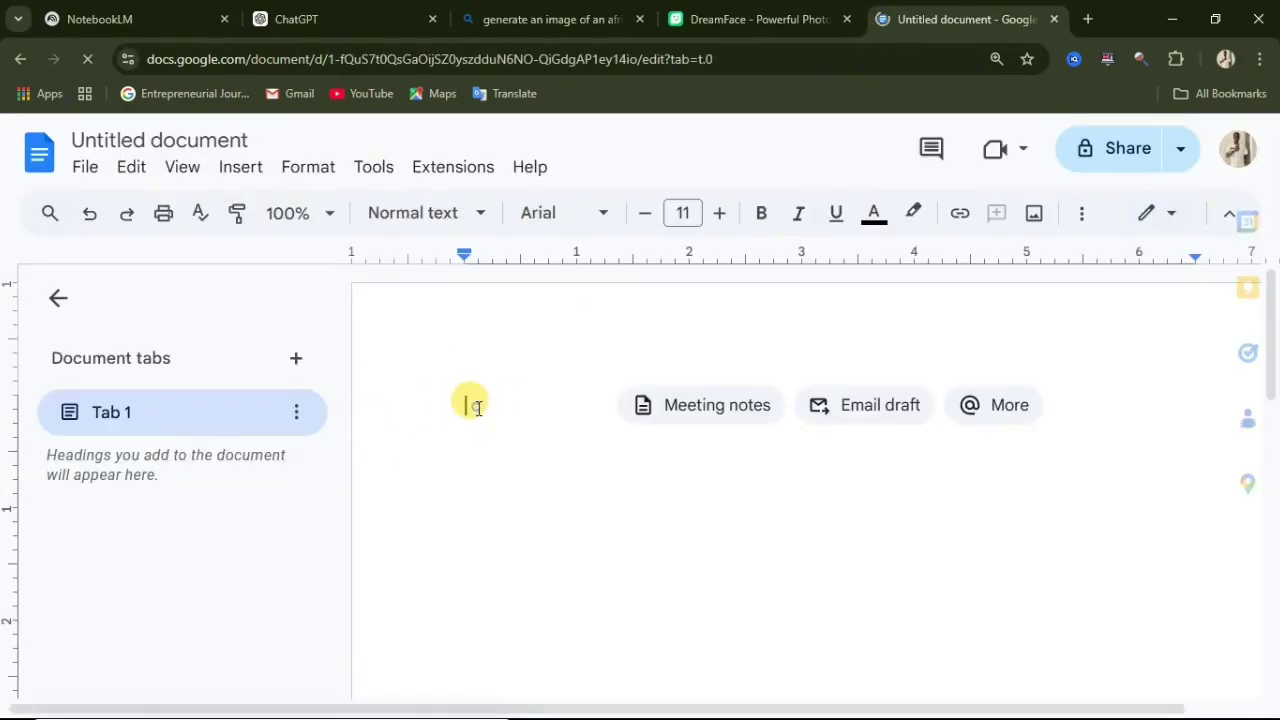
pyautogui.rightClick(476, 405)
pyautogui.click(540, 407)
pyautogui.scroll(10, 491, 457)
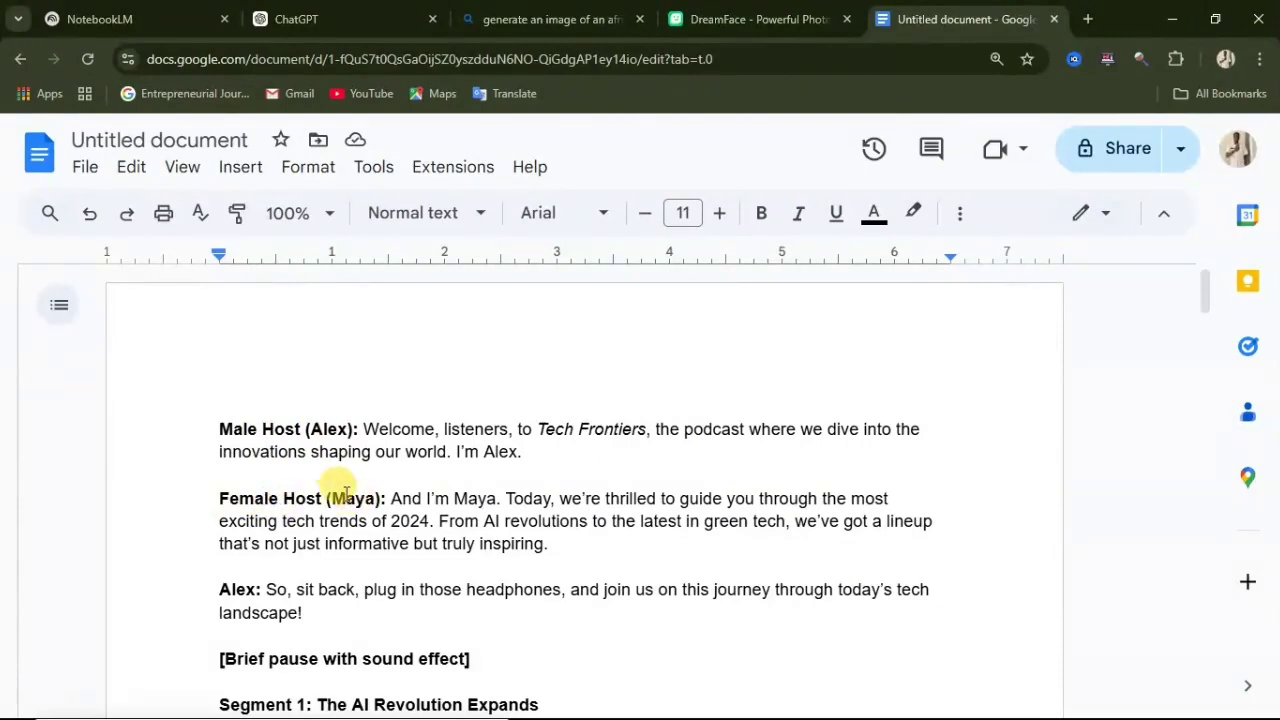
# Delete the "[Brief pause with sound effect]" cue and the "Segment 1: The AI Revolution Expands" heading from the script
pyautogui.scroll(-2, 340, 485)
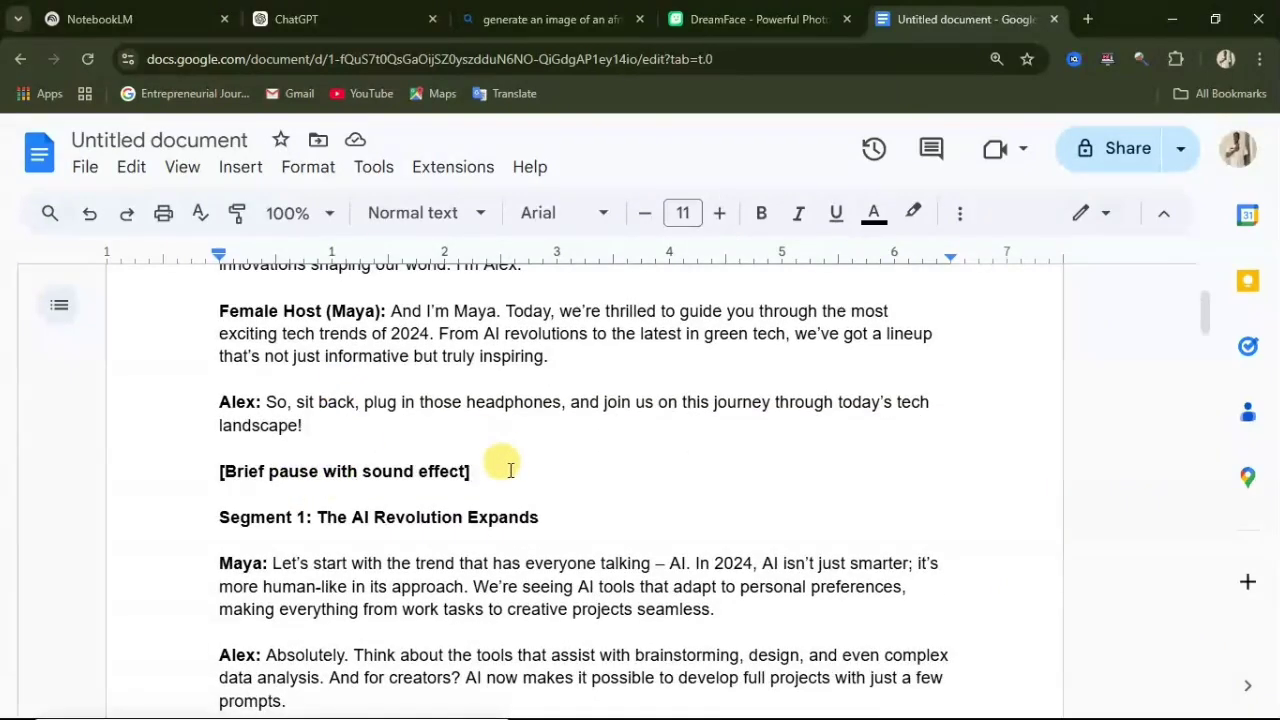
pyautogui.moveTo(476, 469); pyautogui.dragTo(226, 476)
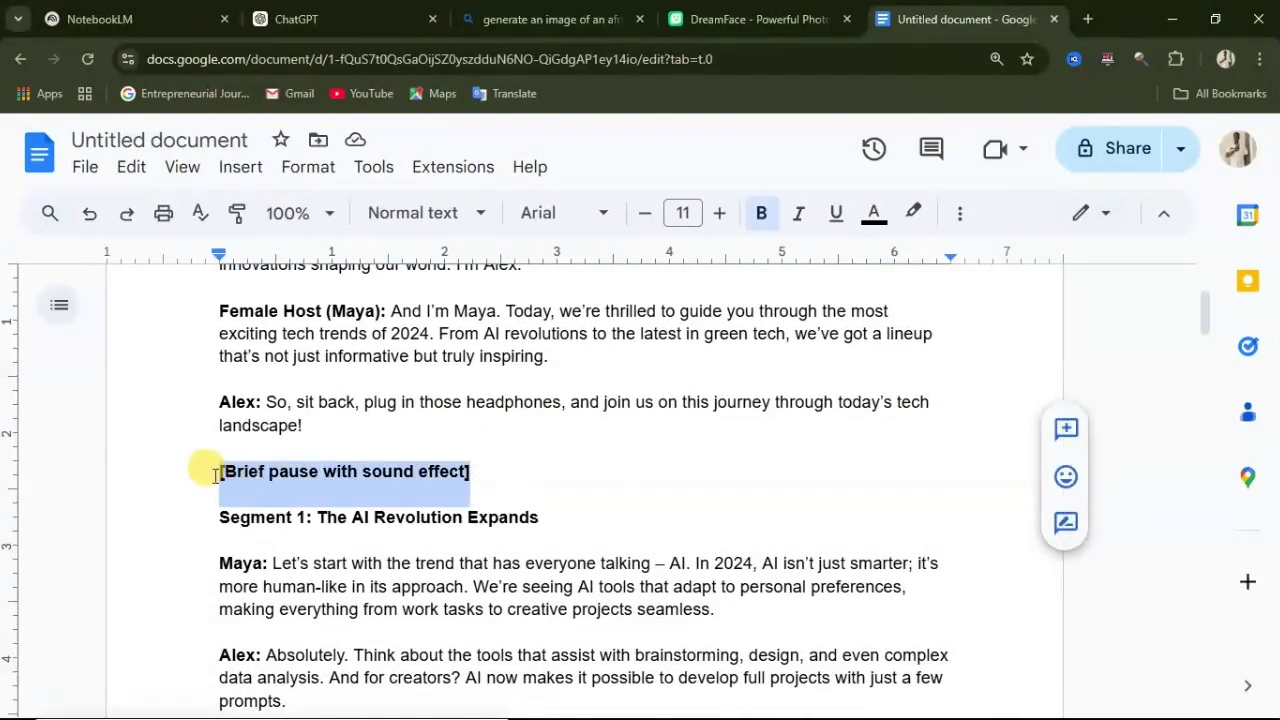
pyautogui.press('BackSpace')
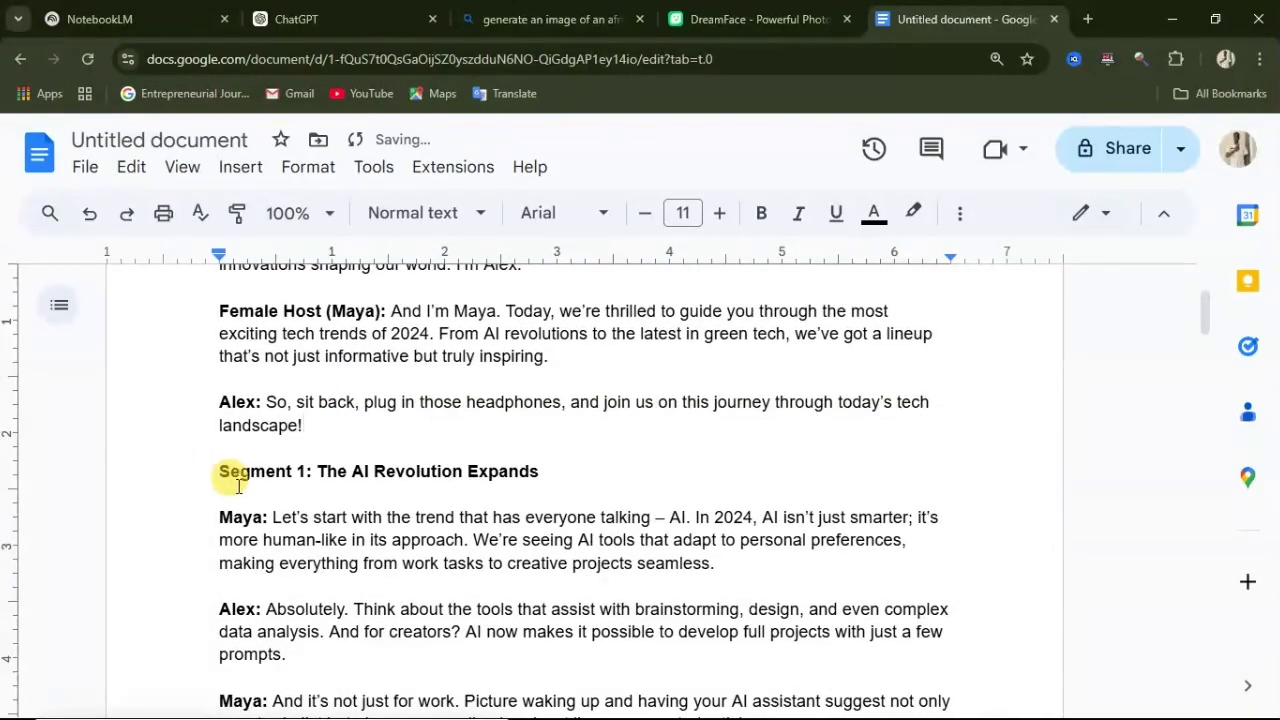
pyautogui.moveTo(216, 471); pyautogui.dragTo(540, 471)
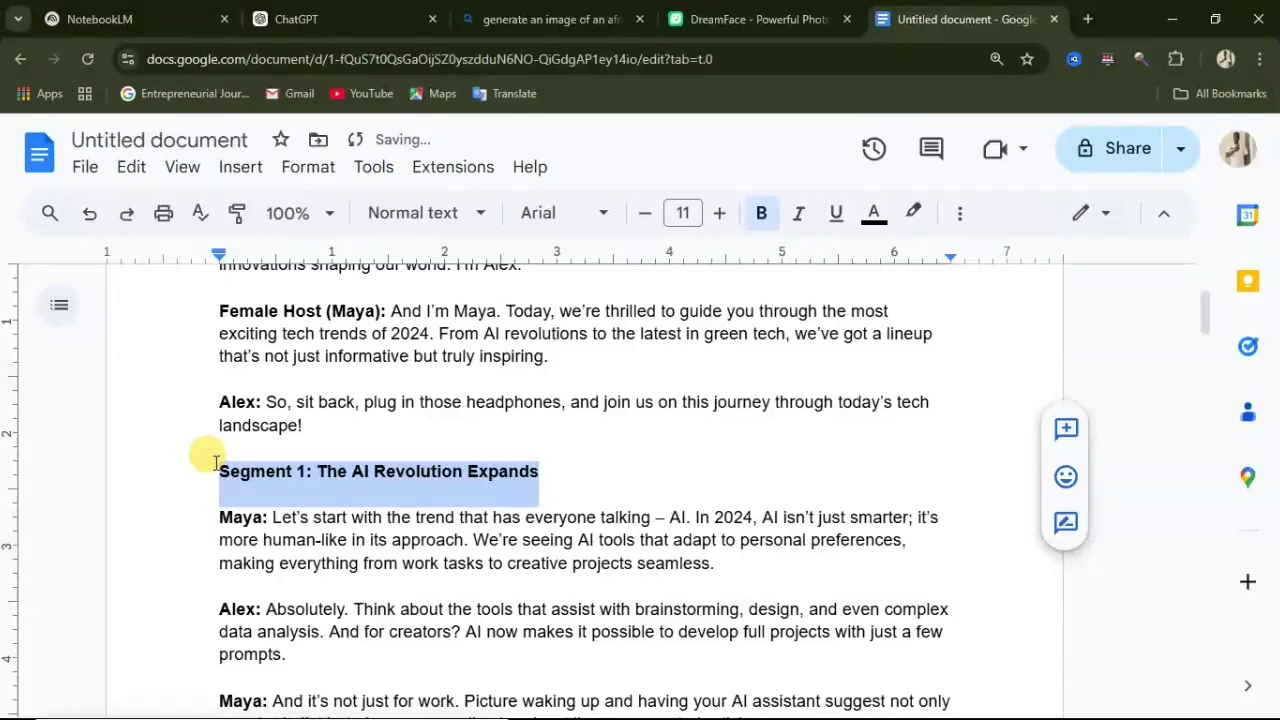
pyautogui.press('BackSpace')
pyautogui.press('BackSpace')
# Select the entire cleaned-up podcast script in the document for copying
pyautogui.scroll(2, 209, 457)
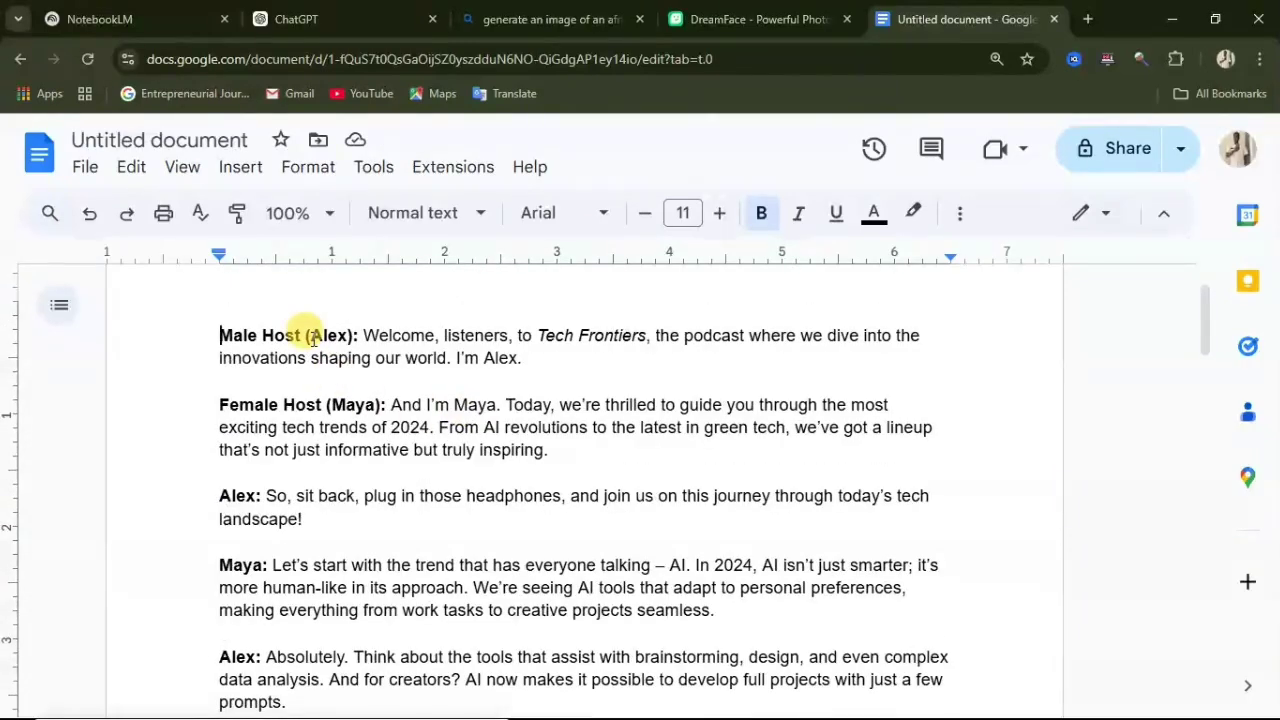
pyautogui.moveTo(212, 333); pyautogui.dragTo(440, 537)
pyautogui.scroll(-5, 434, 523)
pyautogui.scroll(5, 420, 523)
pyautogui.hotkey('ctrl', 'a')
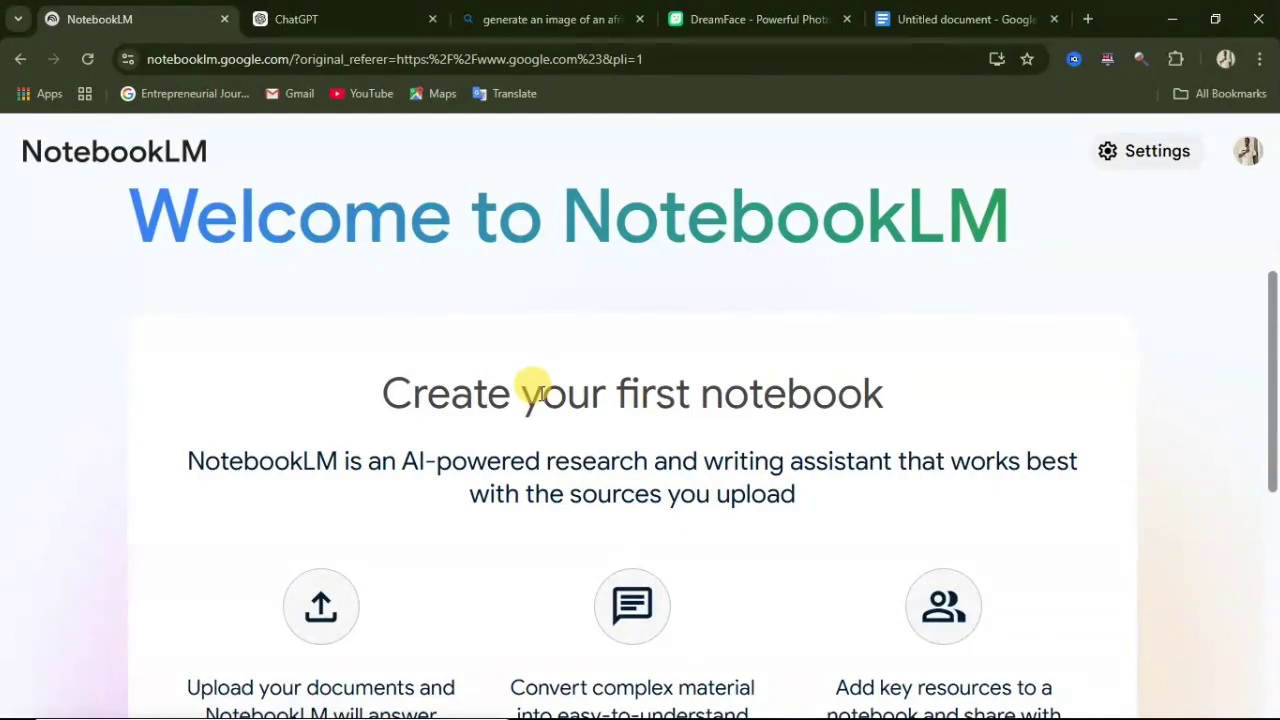
# Switch to NotebookLM and create a new notebook from its welcome page
pyautogui.scroll(-3, 486, 294)
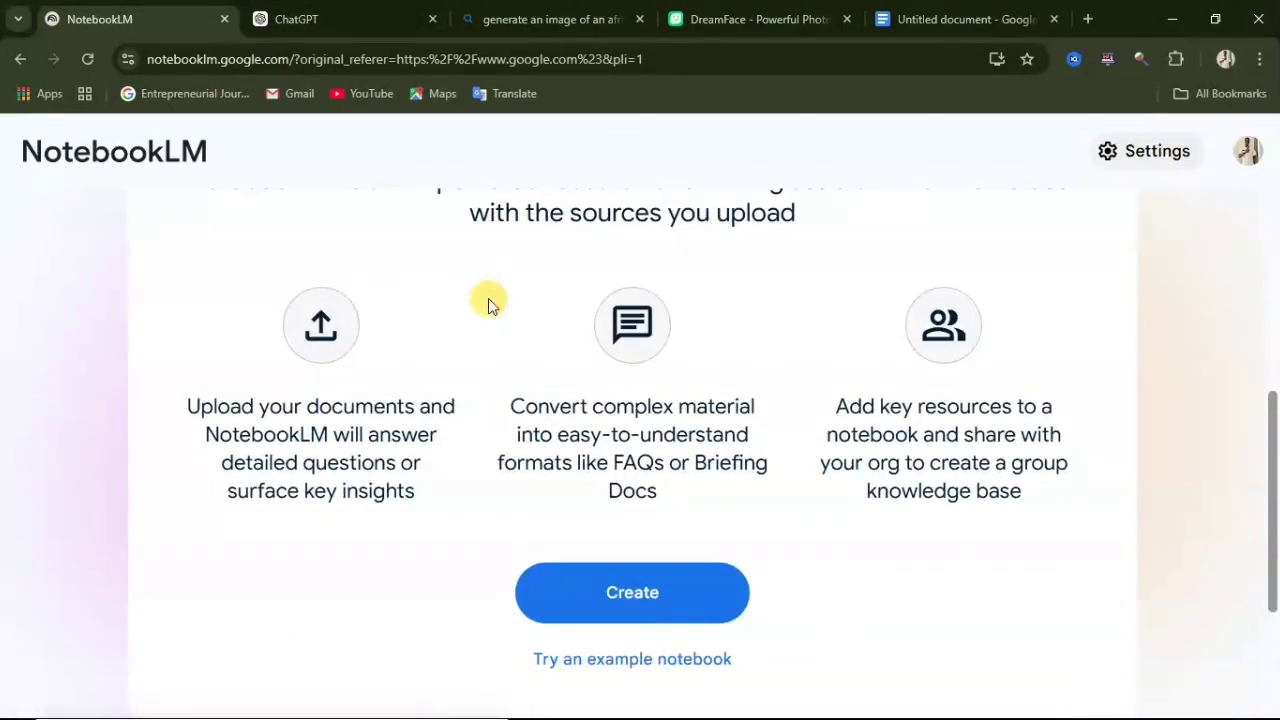
pyautogui.scroll(-1, 486, 312)
pyautogui.scroll(5, 486, 312)
pyautogui.scroll(-6, 488, 312)
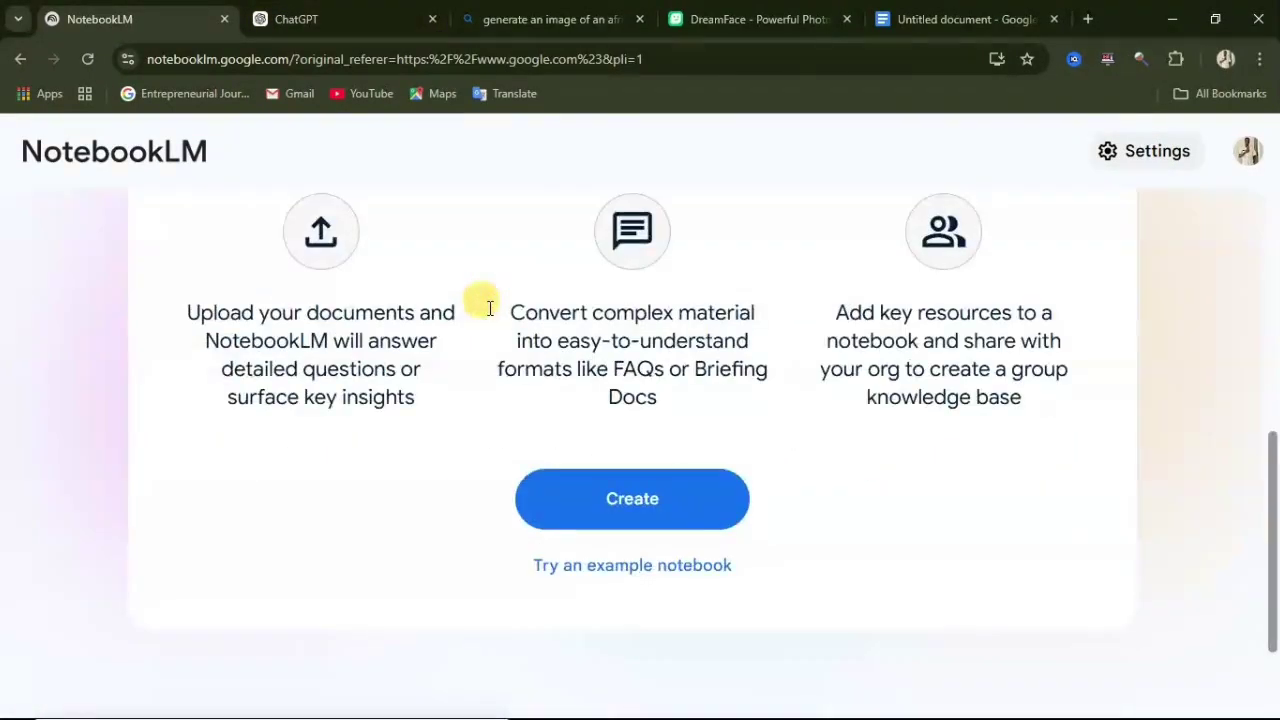
pyautogui.scroll(1, 591, 369)
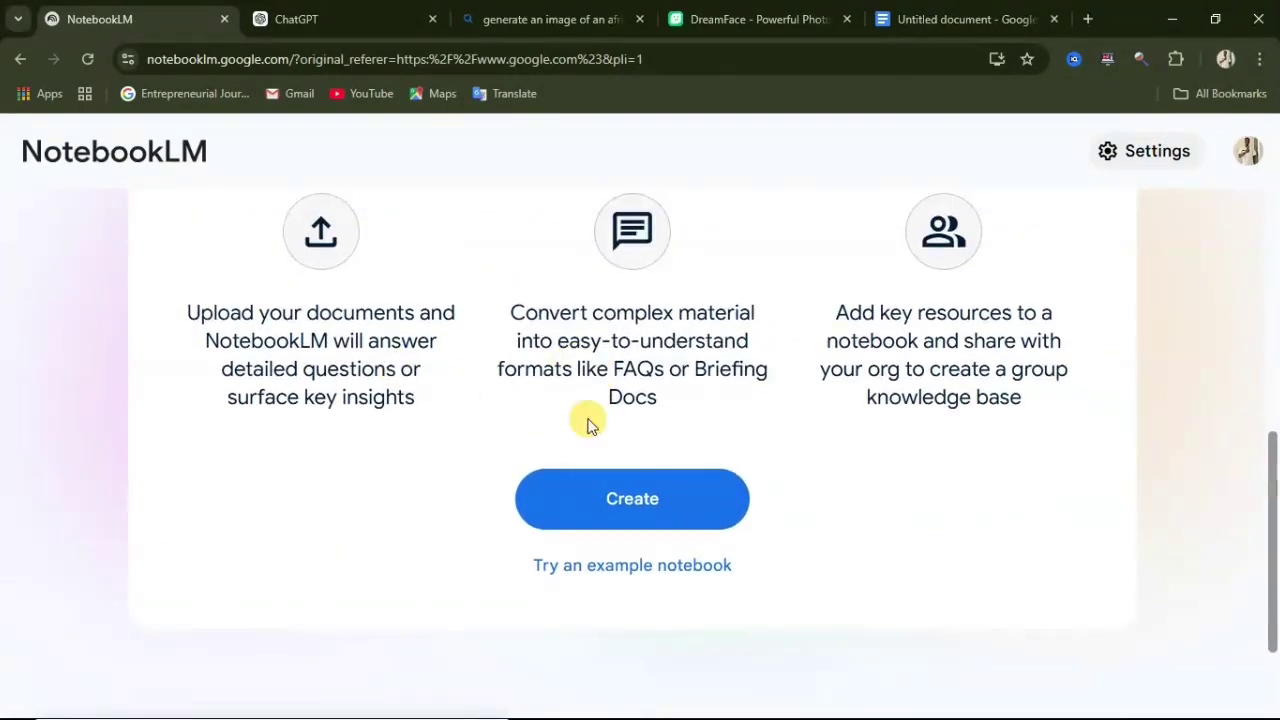
pyautogui.click(677, 515)
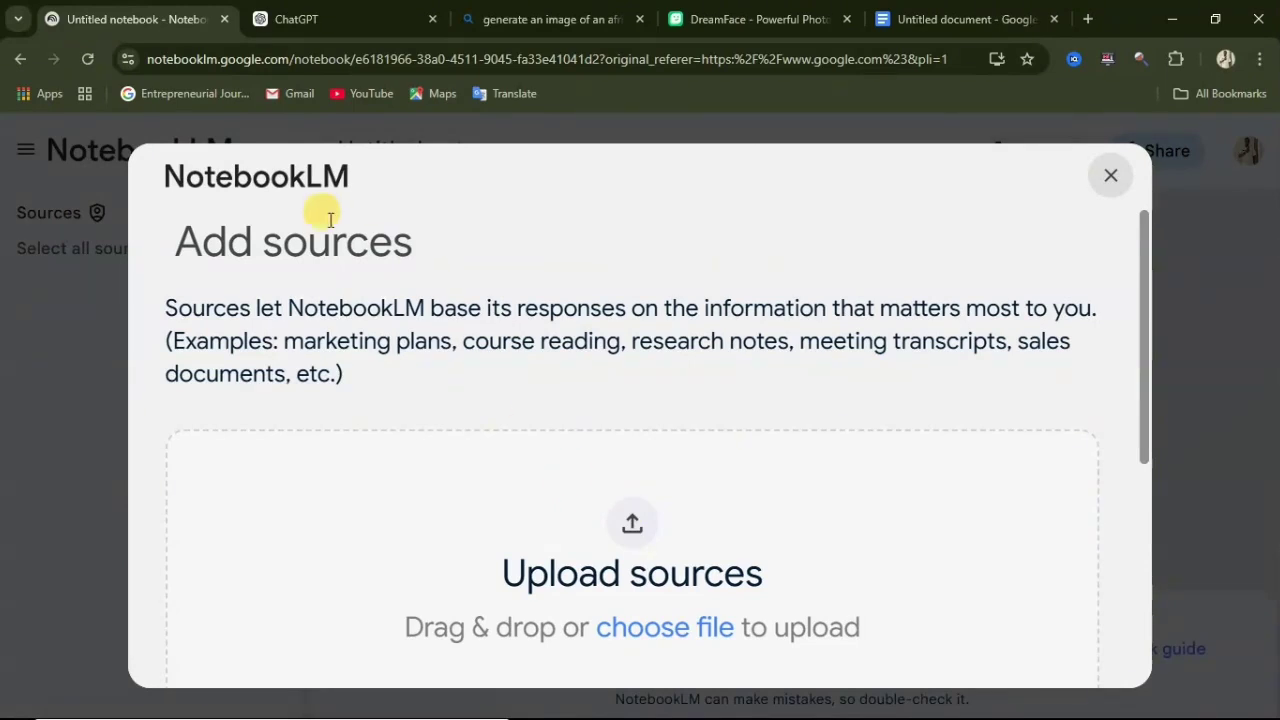
# Choose copied text as the notebook's source, paste the podcast script and remove the trailing blank lines
pyautogui.scroll(-4, 509, 389)
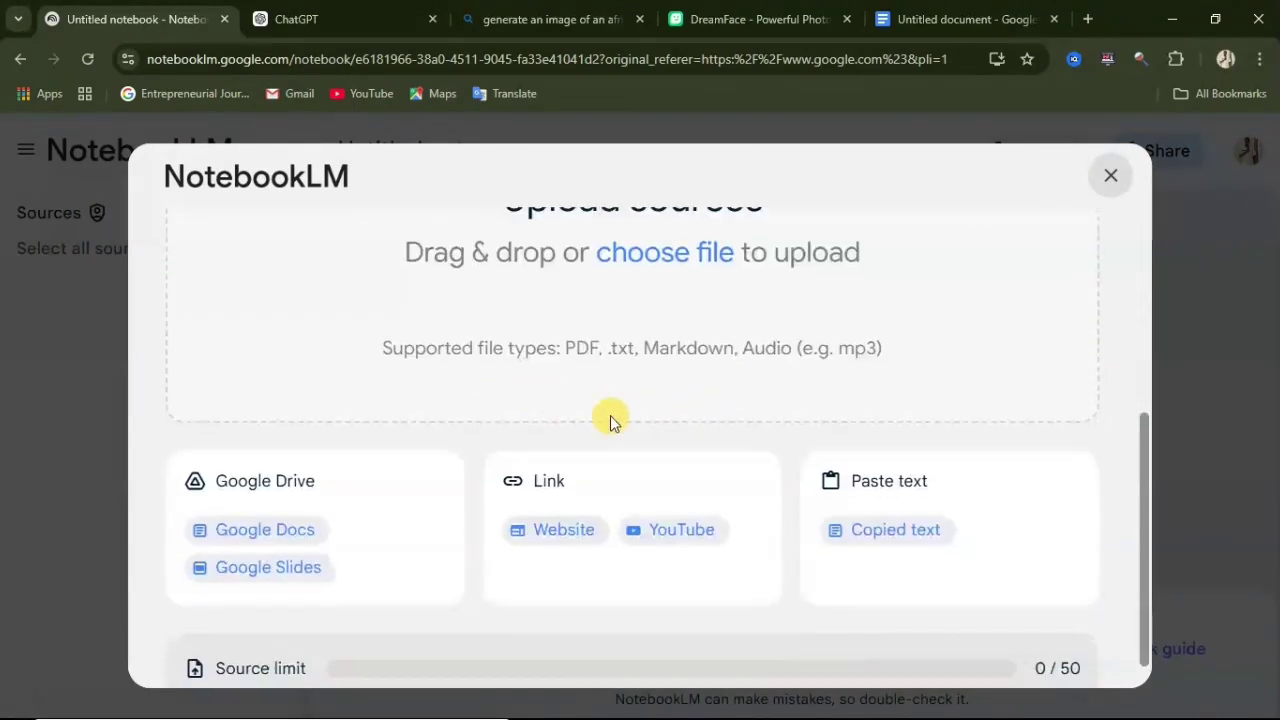
pyautogui.scroll(-1, 615, 420)
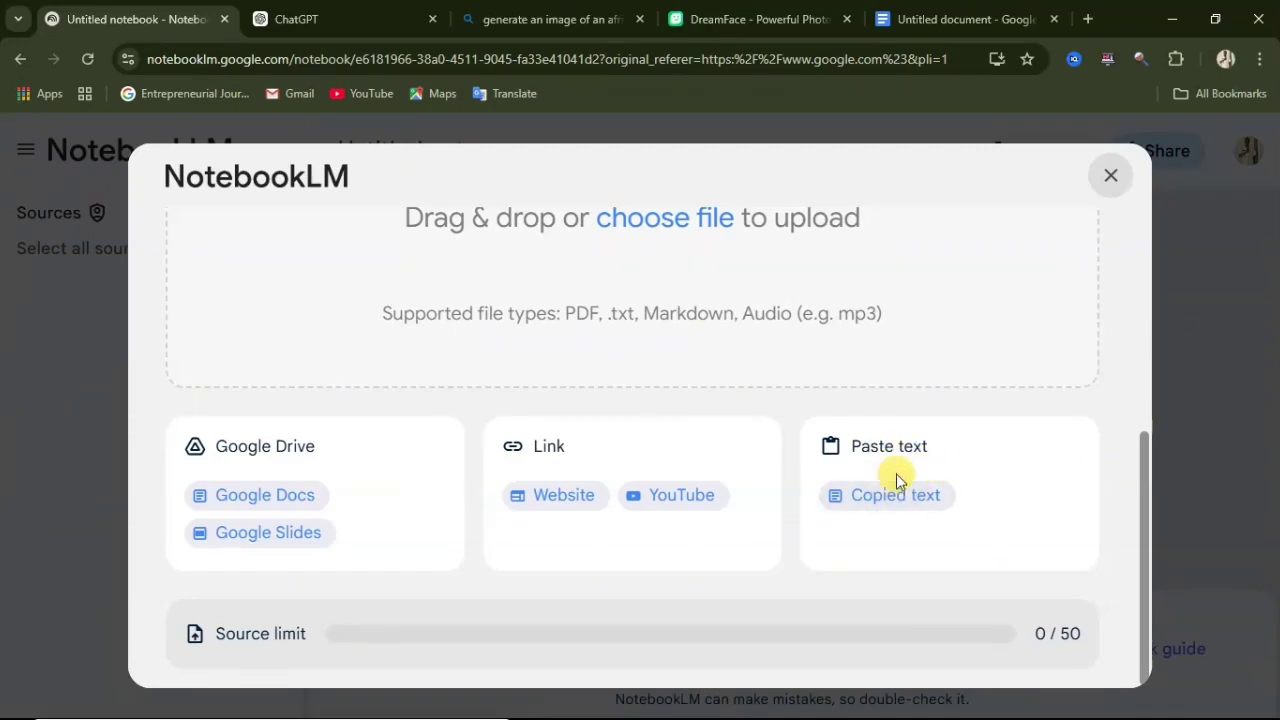
pyautogui.click(875, 503)
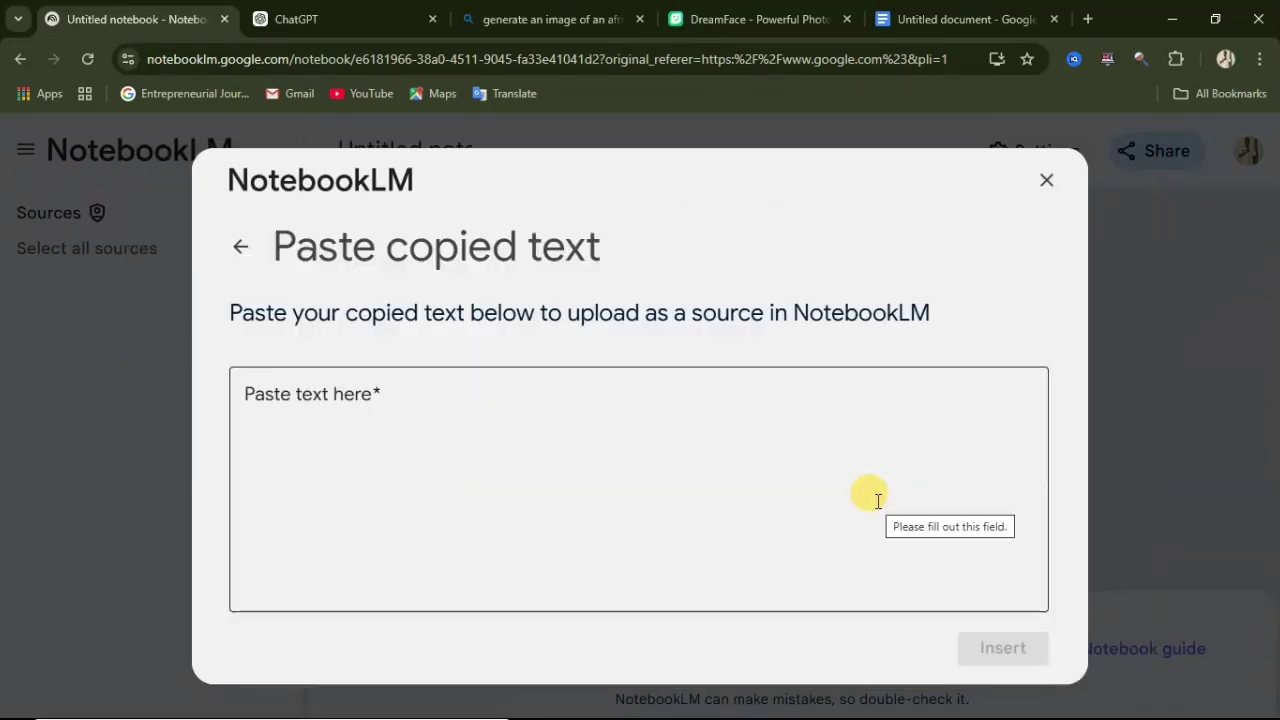
pyautogui.click(240, 396)
pyautogui.rightClick(286, 406)
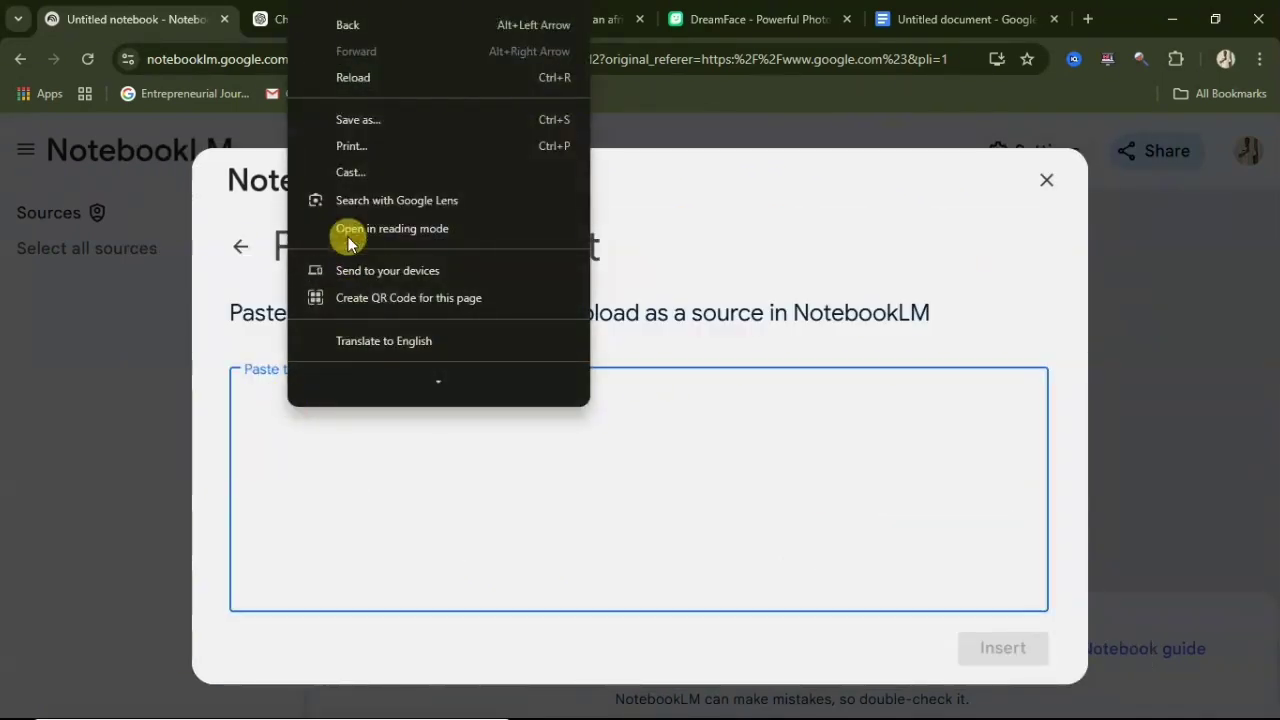
pyautogui.hotkey('ctrl', 'v')
pyautogui.press('BackSpace')
pyautogui.press('BackSpace')
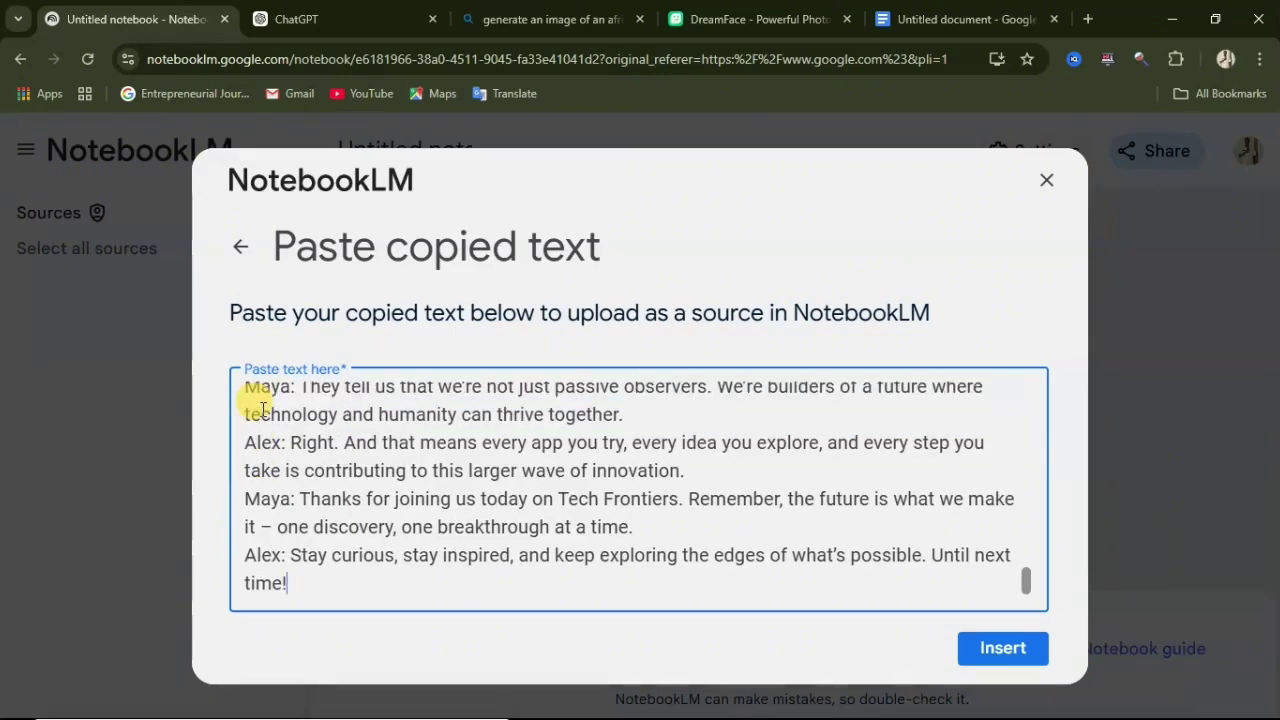
pyautogui.scroll(15, 320, 470)
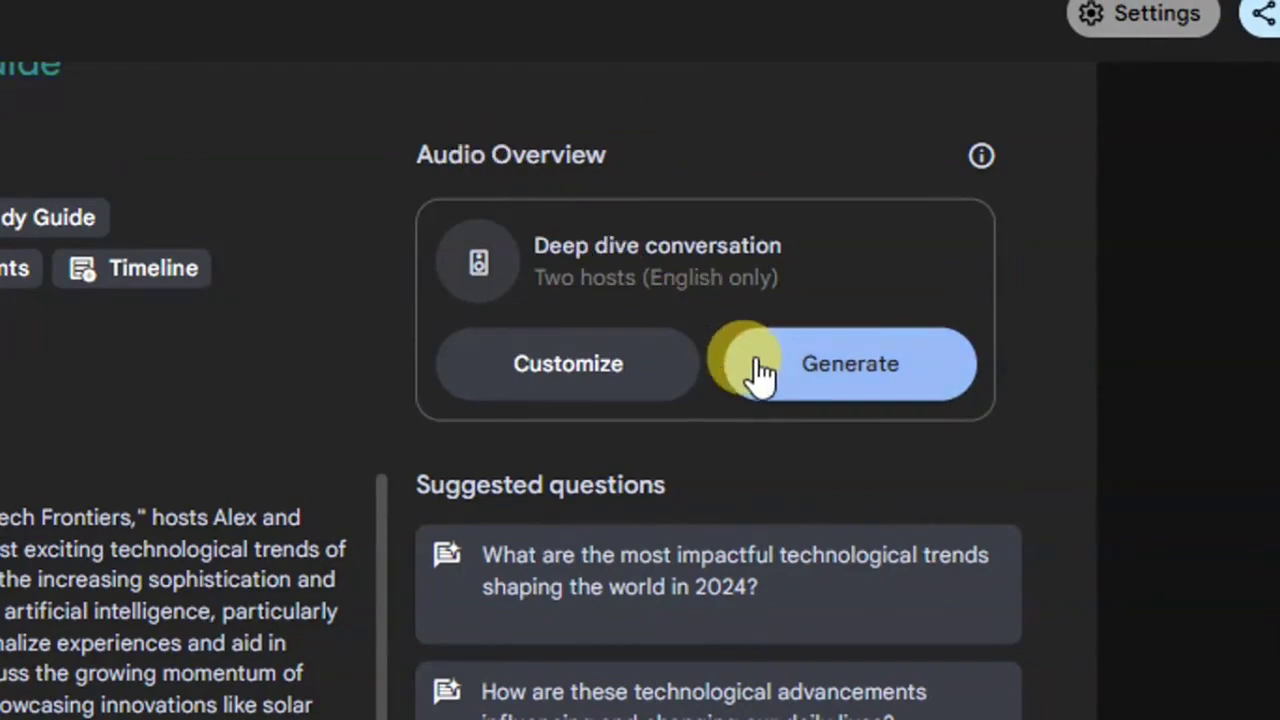
# Generate the two-host Deep dive conversation Audio Overview and play the resulting podcast
pyautogui.click(812, 385)
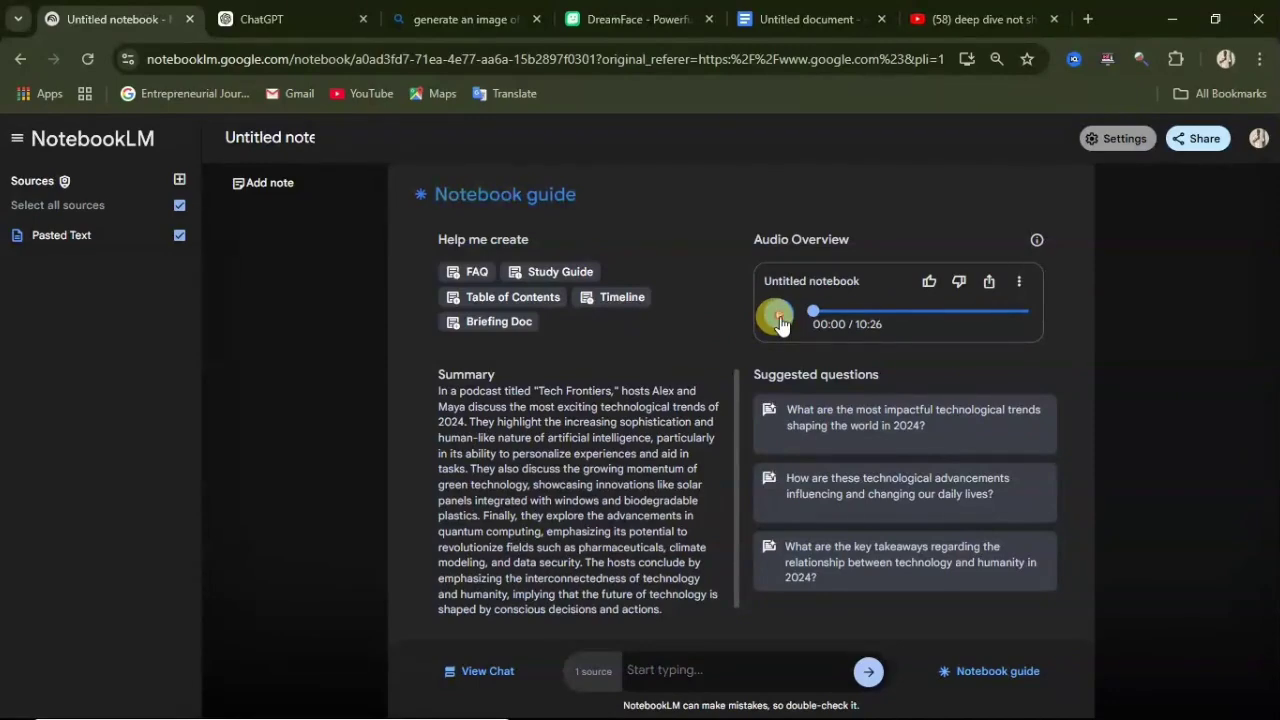
pyautogui.click(779, 320)
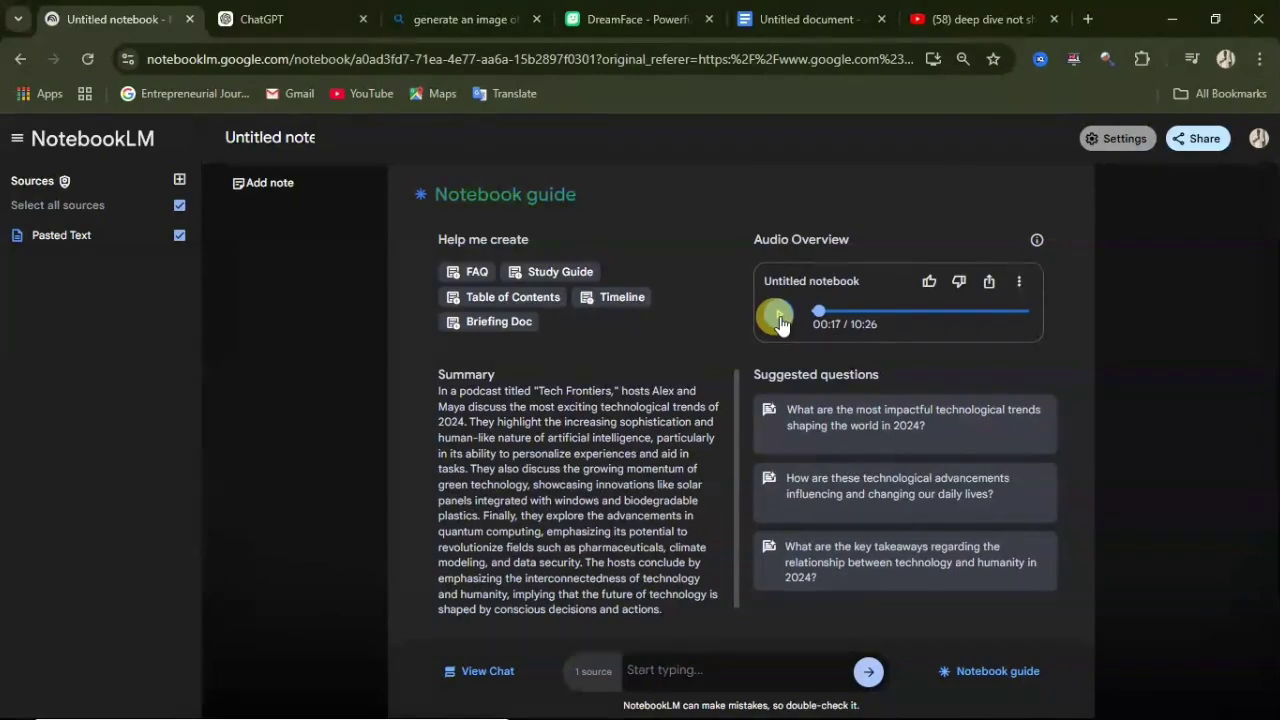
# Check the sharing and playback speed options of the Audio Overview and download its audio file
pyautogui.click(989, 281)
pyautogui.click(989, 281)
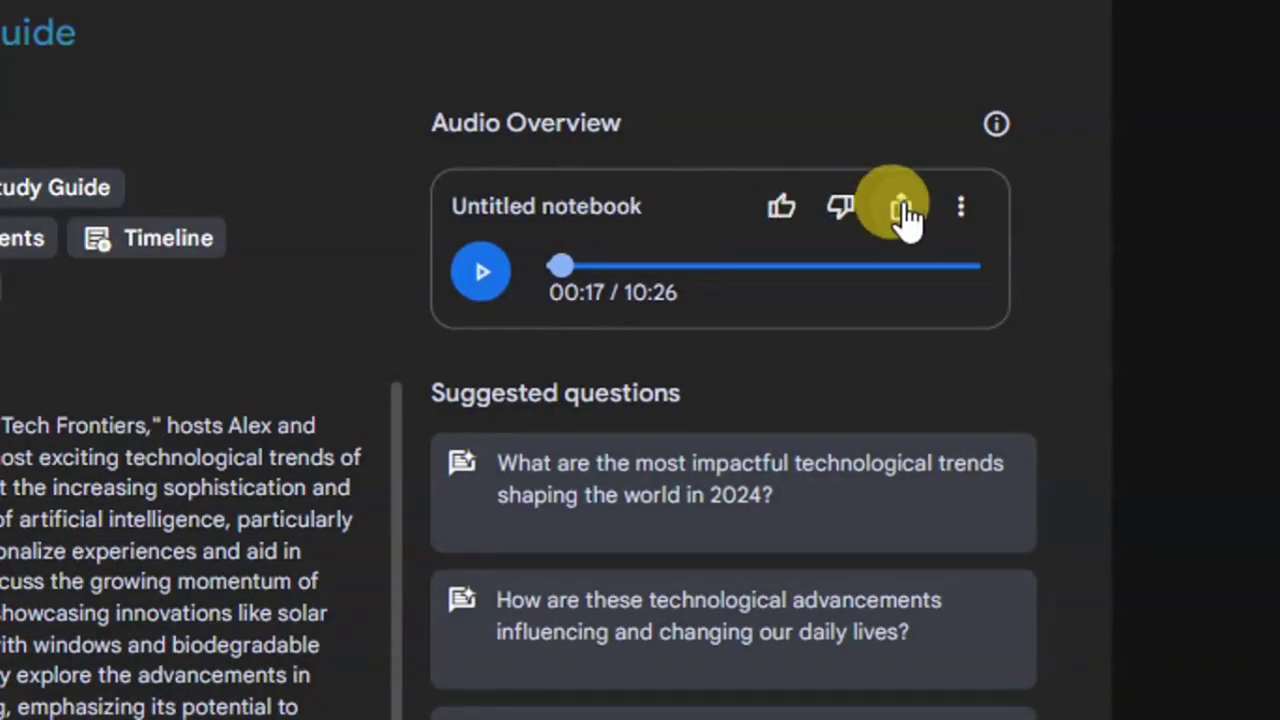
pyautogui.click(963, 210)
pyautogui.moveTo(1247, 300)
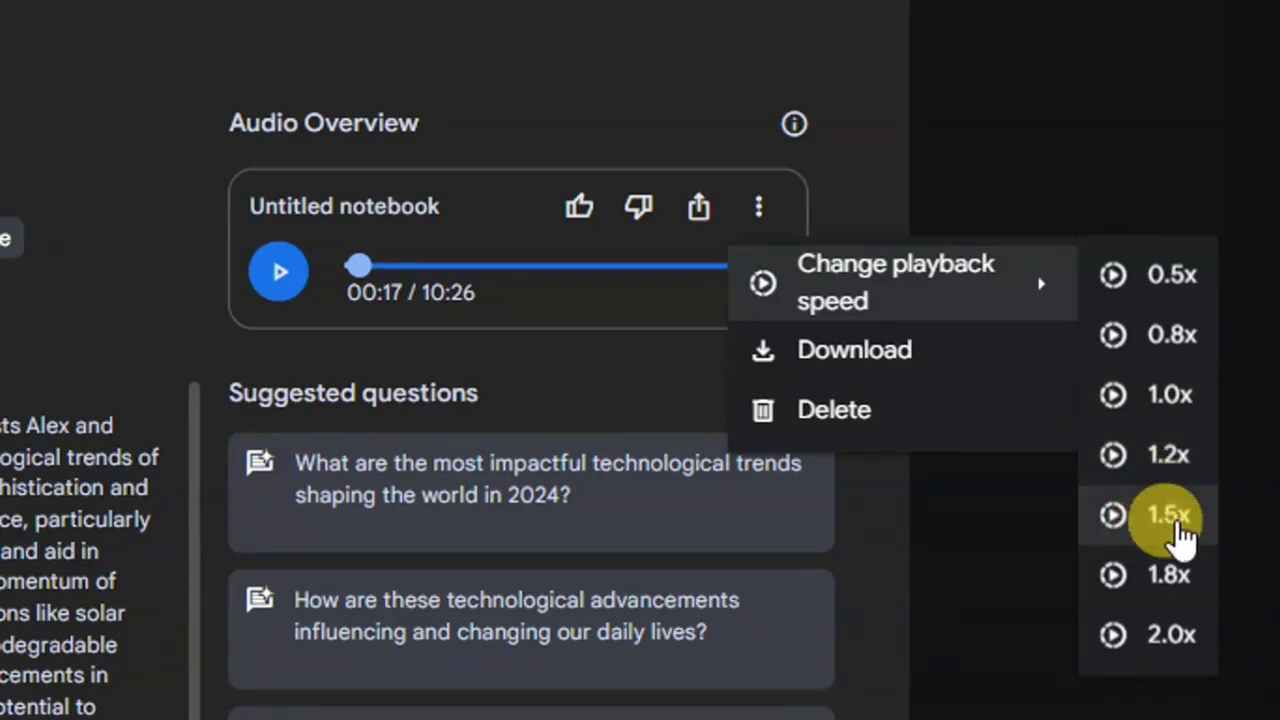
pyautogui.click(880, 360)
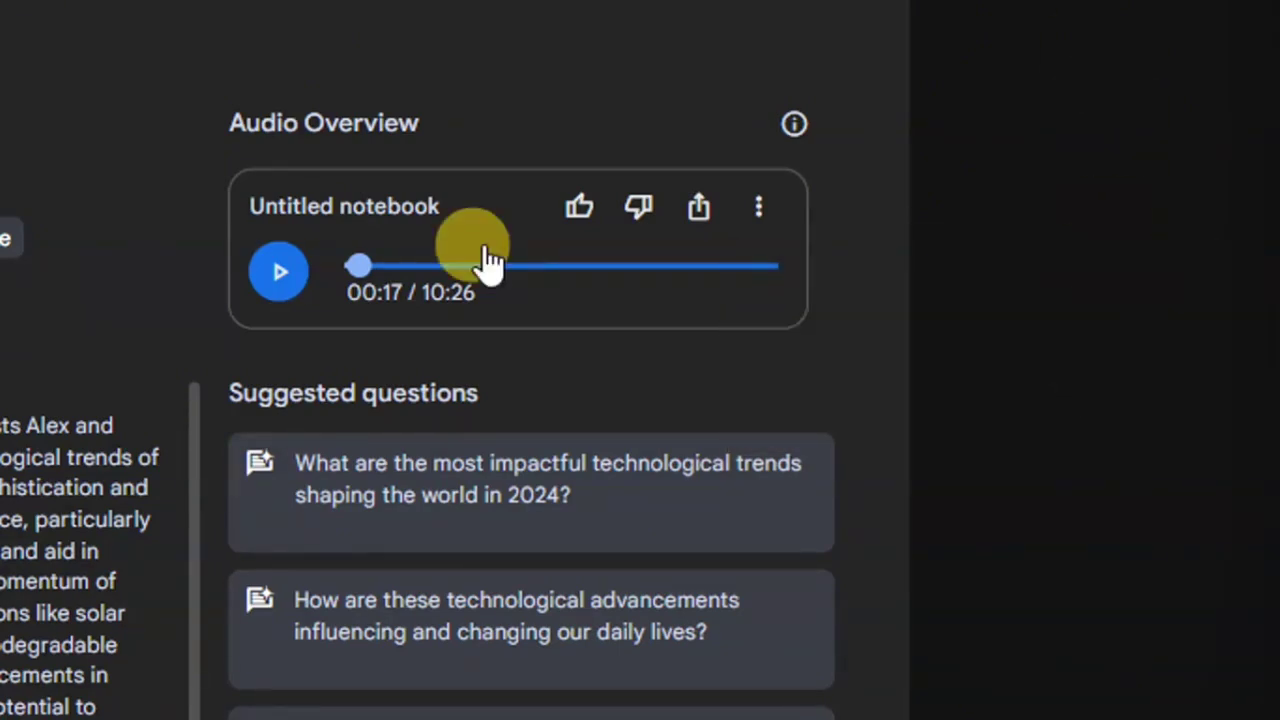
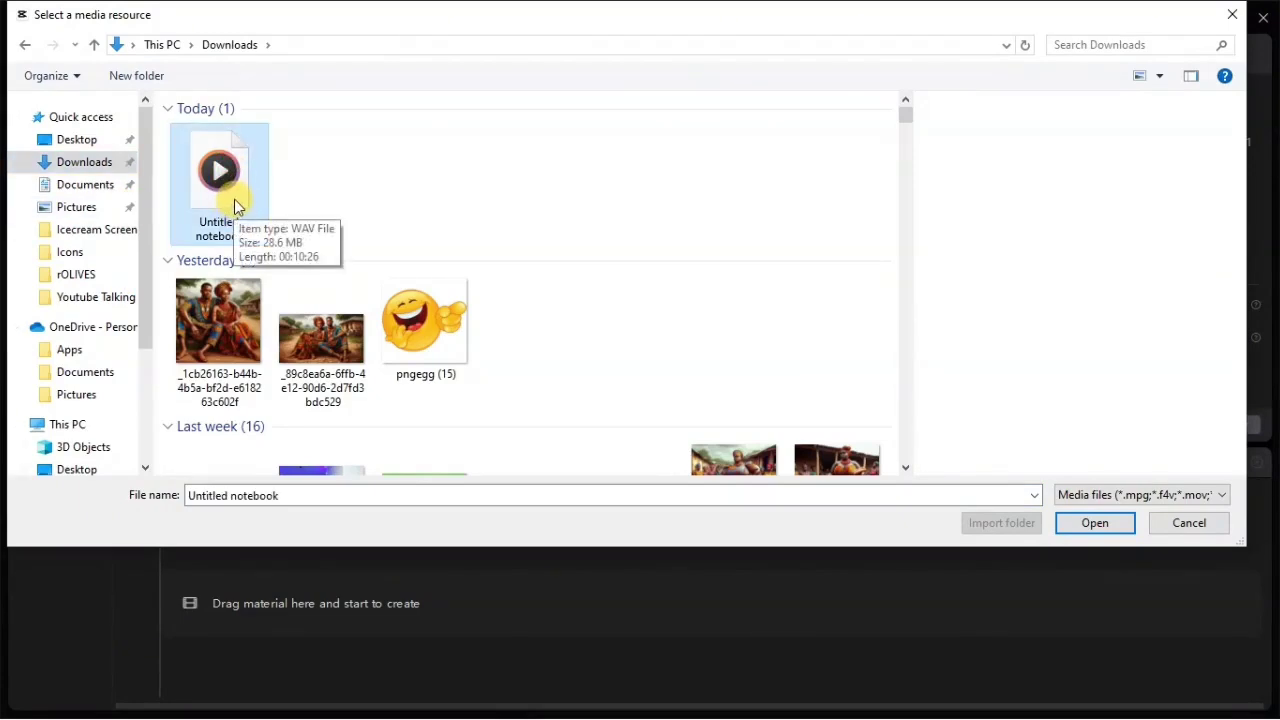
# Import the Untitled notebook WAV file from Downloads, preview it, and place it at the start of the timeline
pyautogui.click(1094, 524)
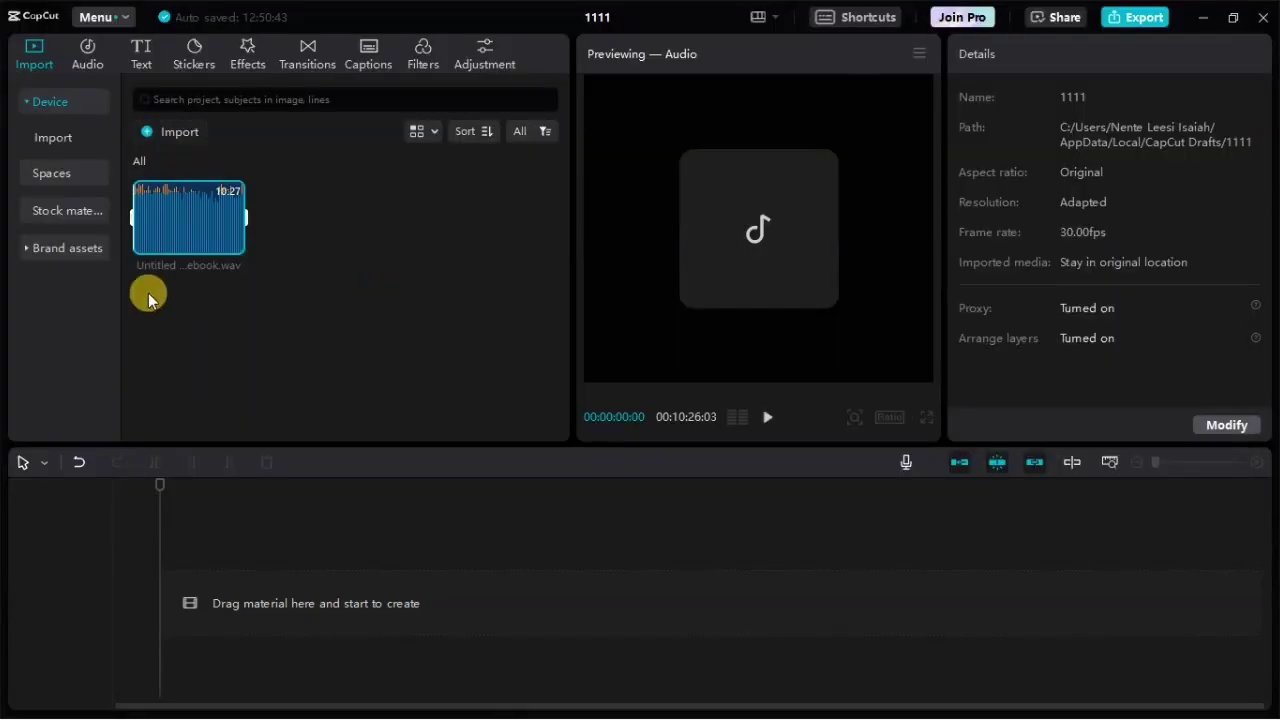
pyautogui.moveTo(209, 259)
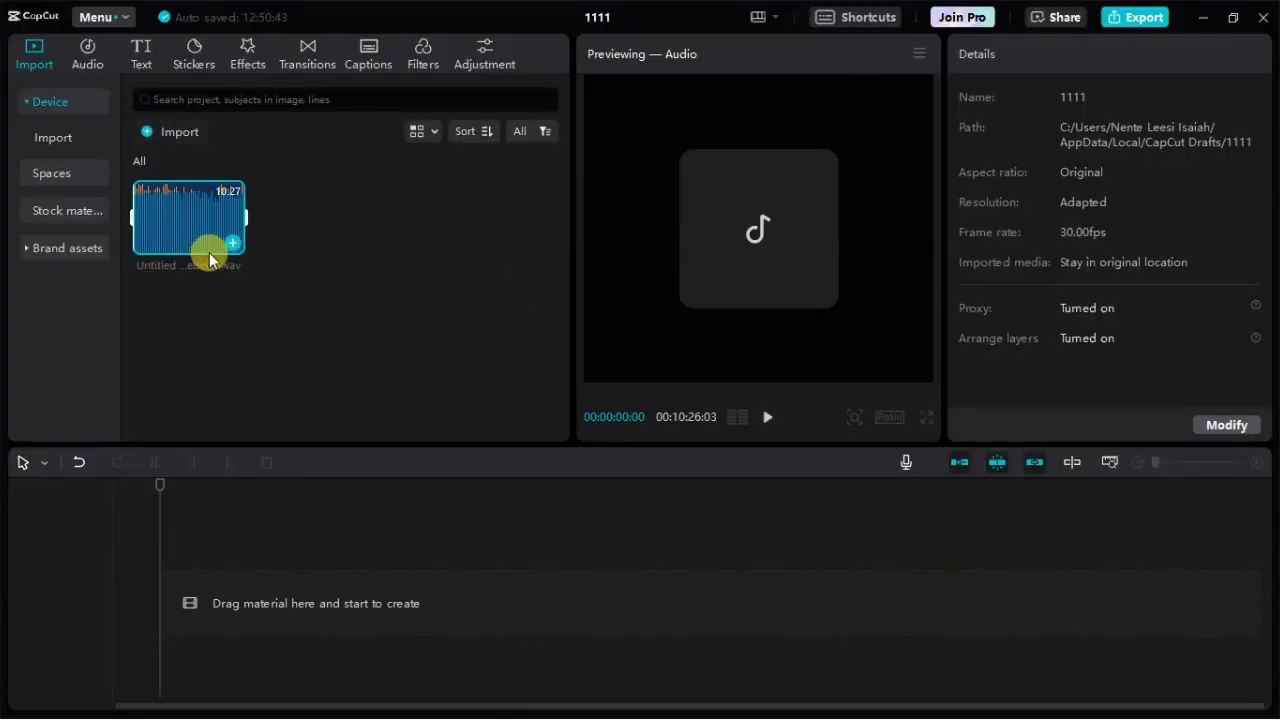
pyautogui.click(767, 418)
pyautogui.moveTo(221, 243)
pyautogui.moveTo(193, 218); pyautogui.dragTo(180, 616)
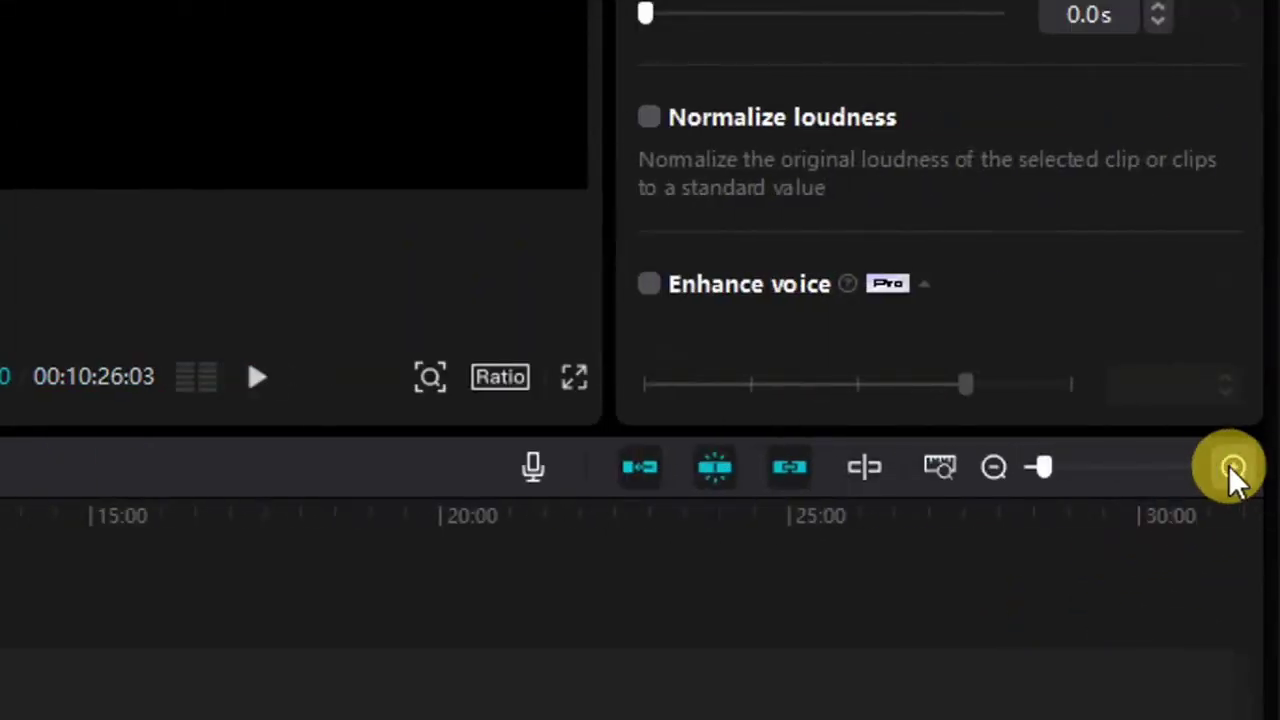
# Play the podcast audio to find the first change of speaker and split the clip at 00:00:06:03
pyautogui.click(1233, 467)
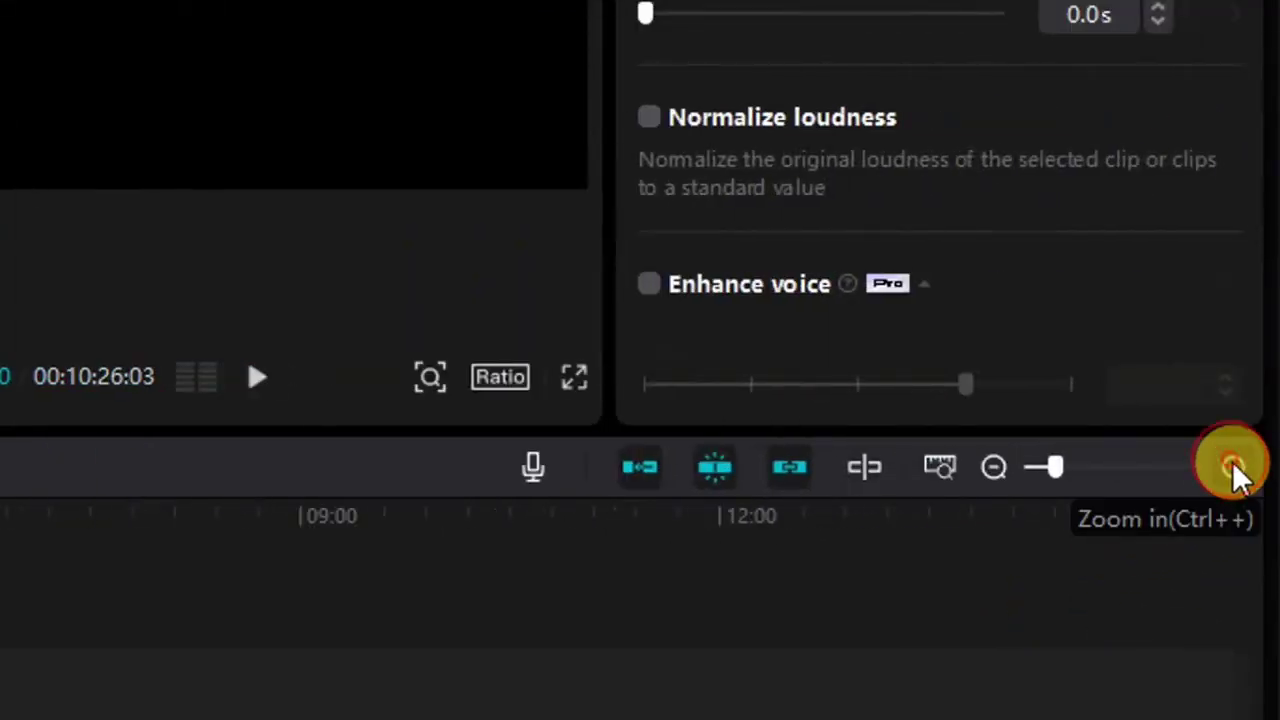
pyautogui.click(1233, 467)
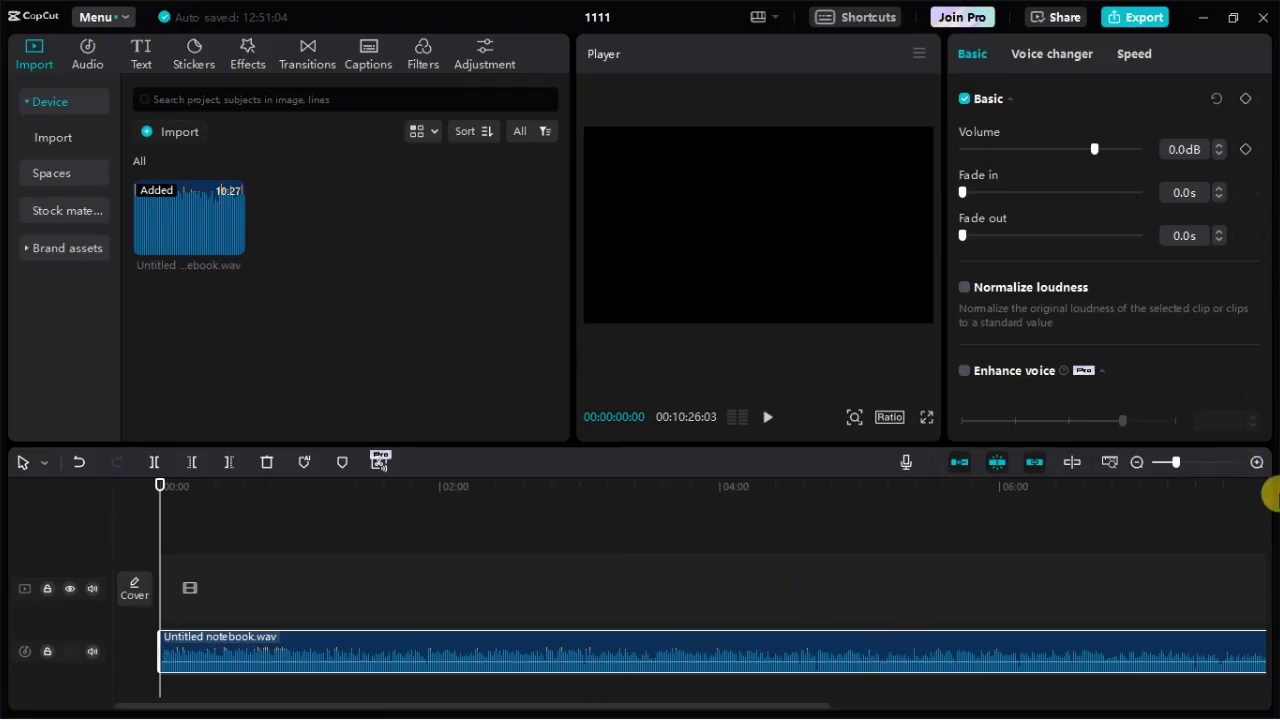
pyautogui.click(1246, 466)
pyautogui.click(1246, 466)
pyautogui.click(1246, 466)
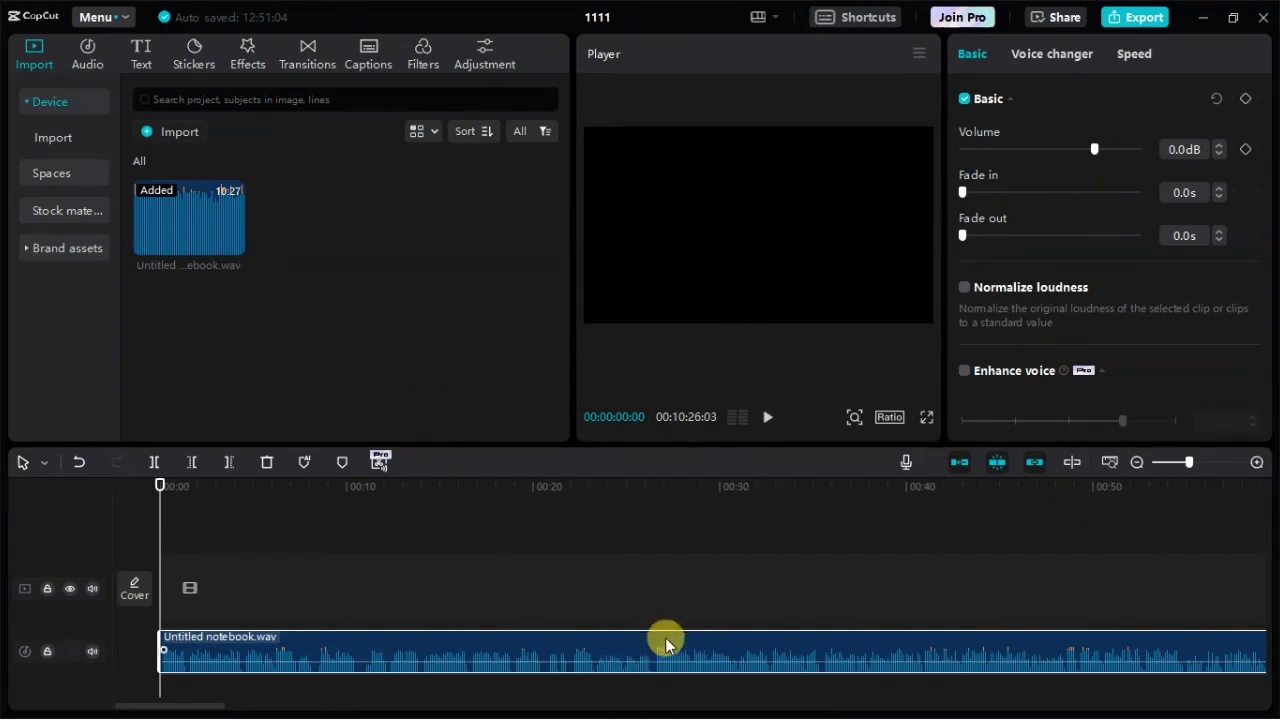
pyautogui.click(1258, 463)
pyautogui.click(1258, 463)
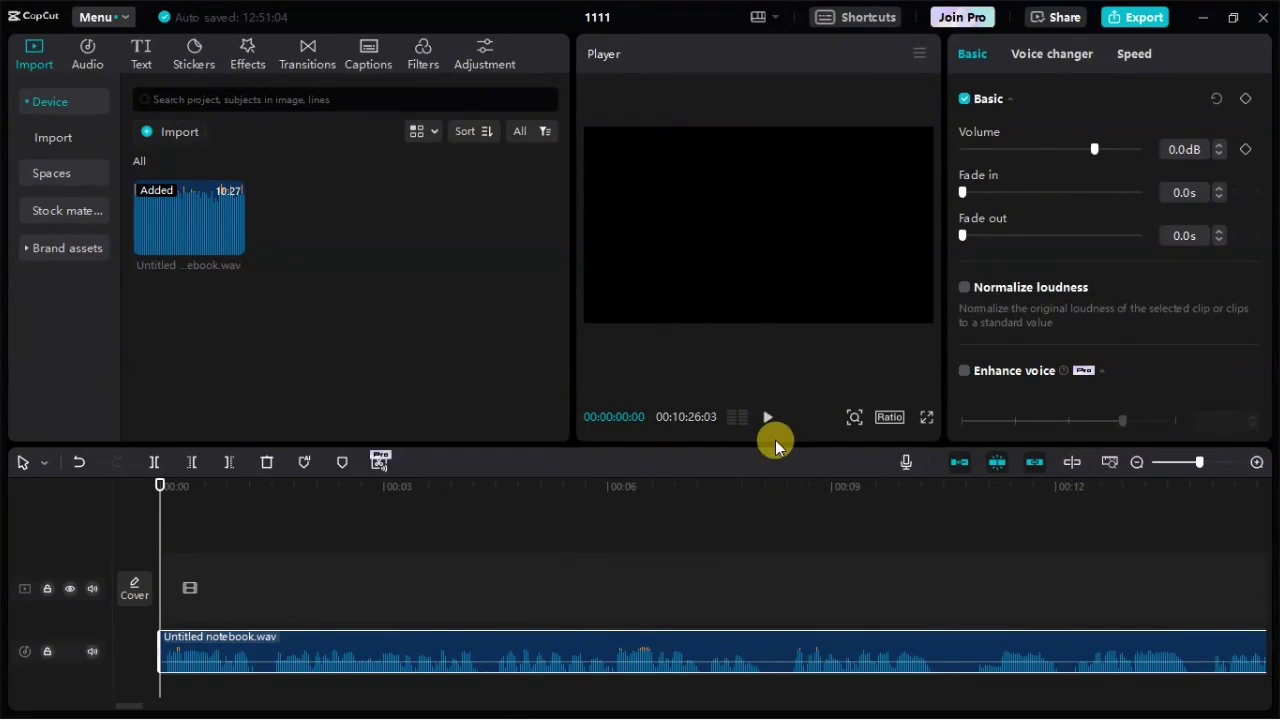
pyautogui.click(395, 553)
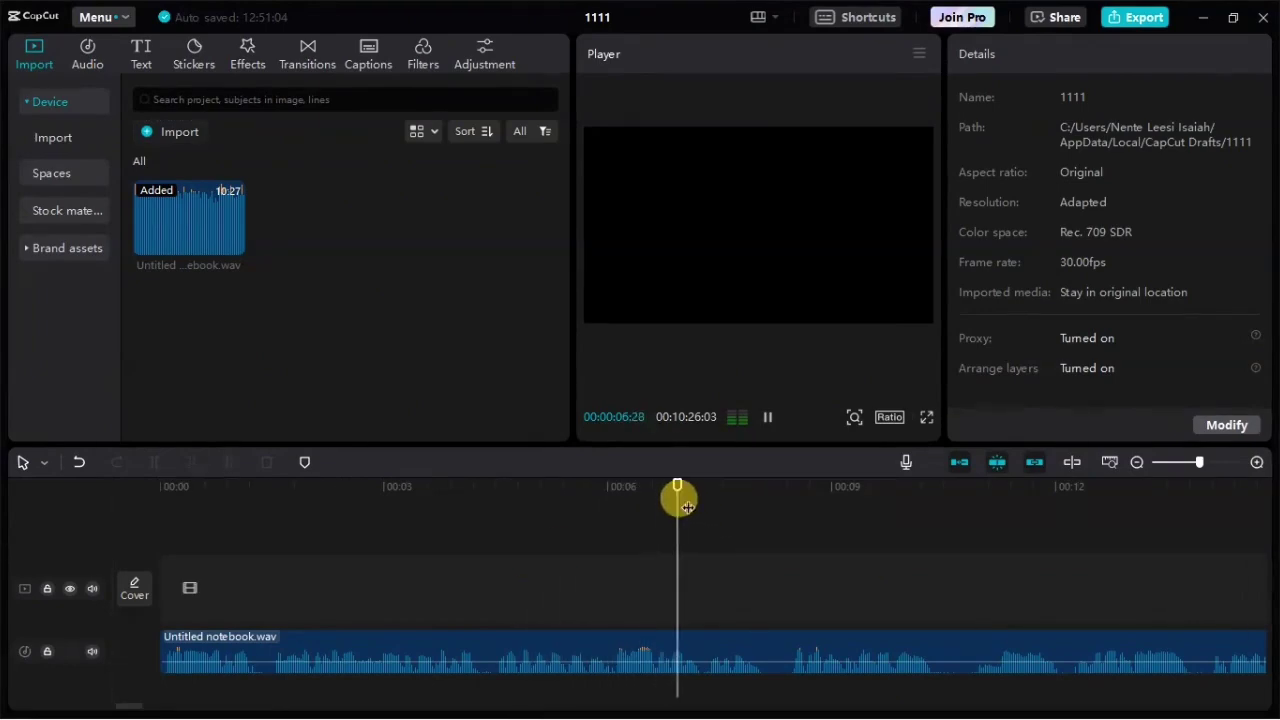
pyautogui.moveTo(716, 486); pyautogui.dragTo(614, 503)
pyautogui.click(767, 420)
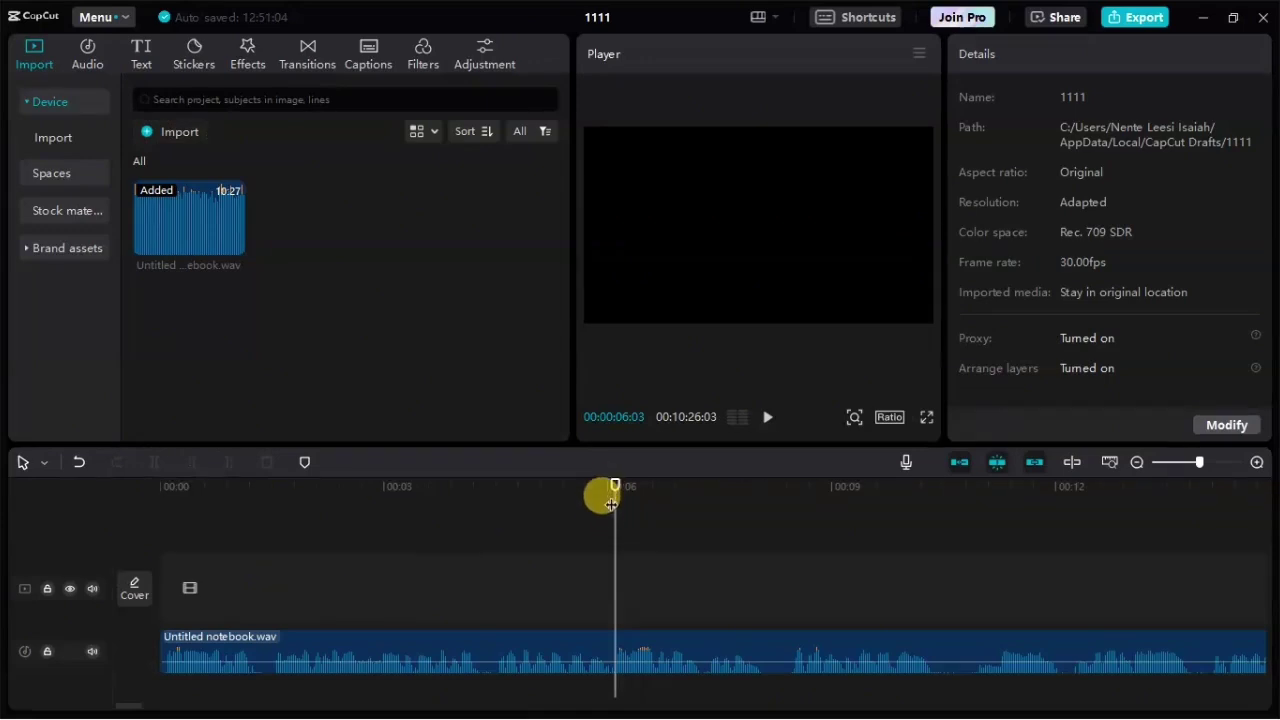
pyautogui.moveTo(614, 497); pyautogui.dragTo(616, 494)
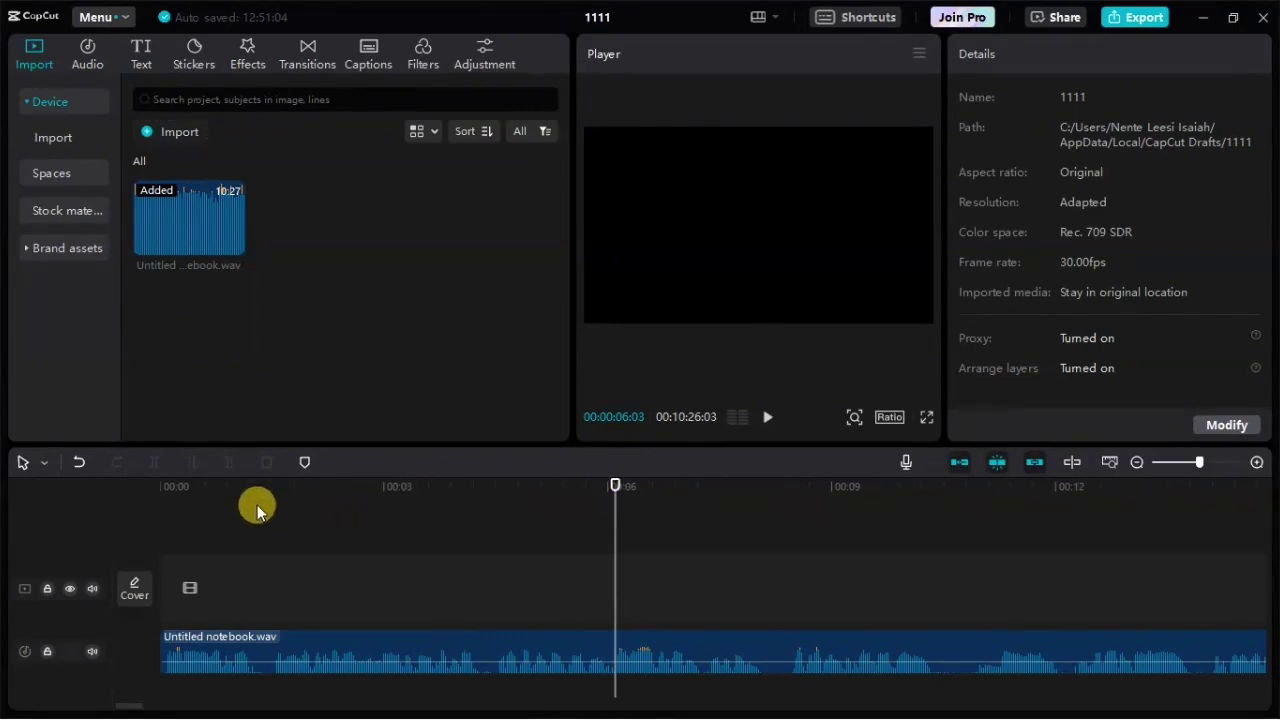
pyautogui.click(603, 657)
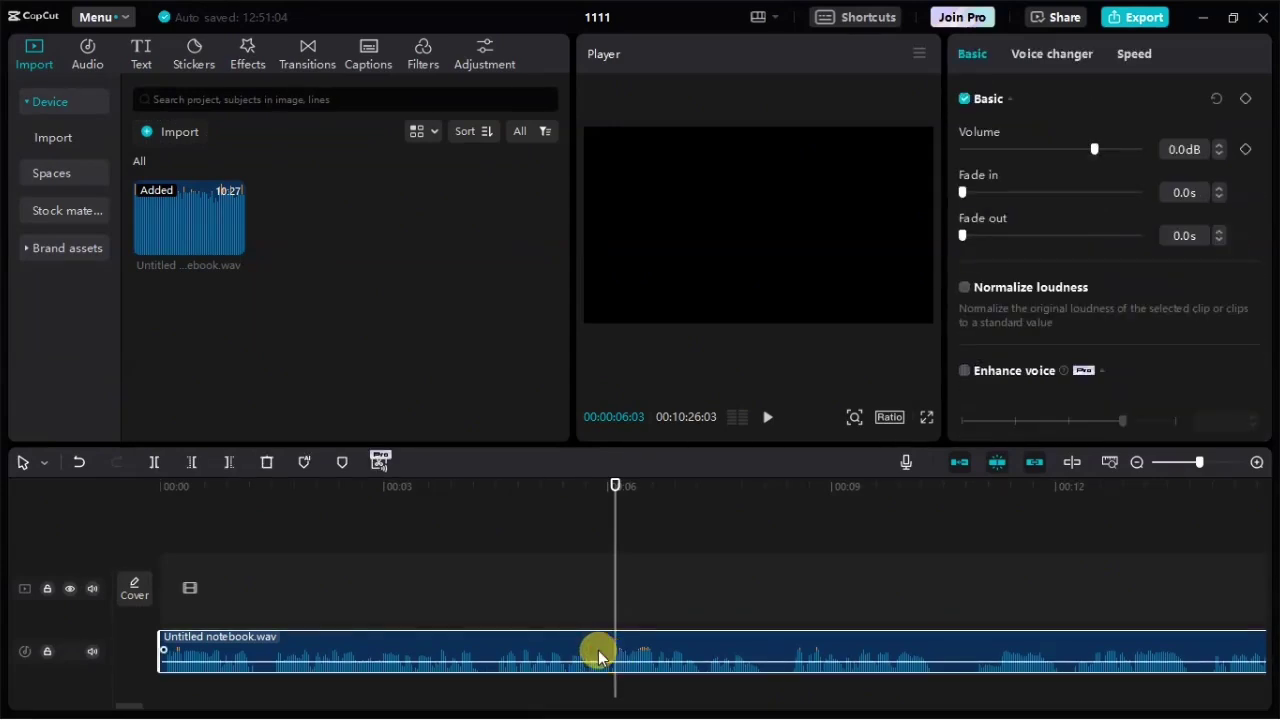
pyautogui.click(153, 462)
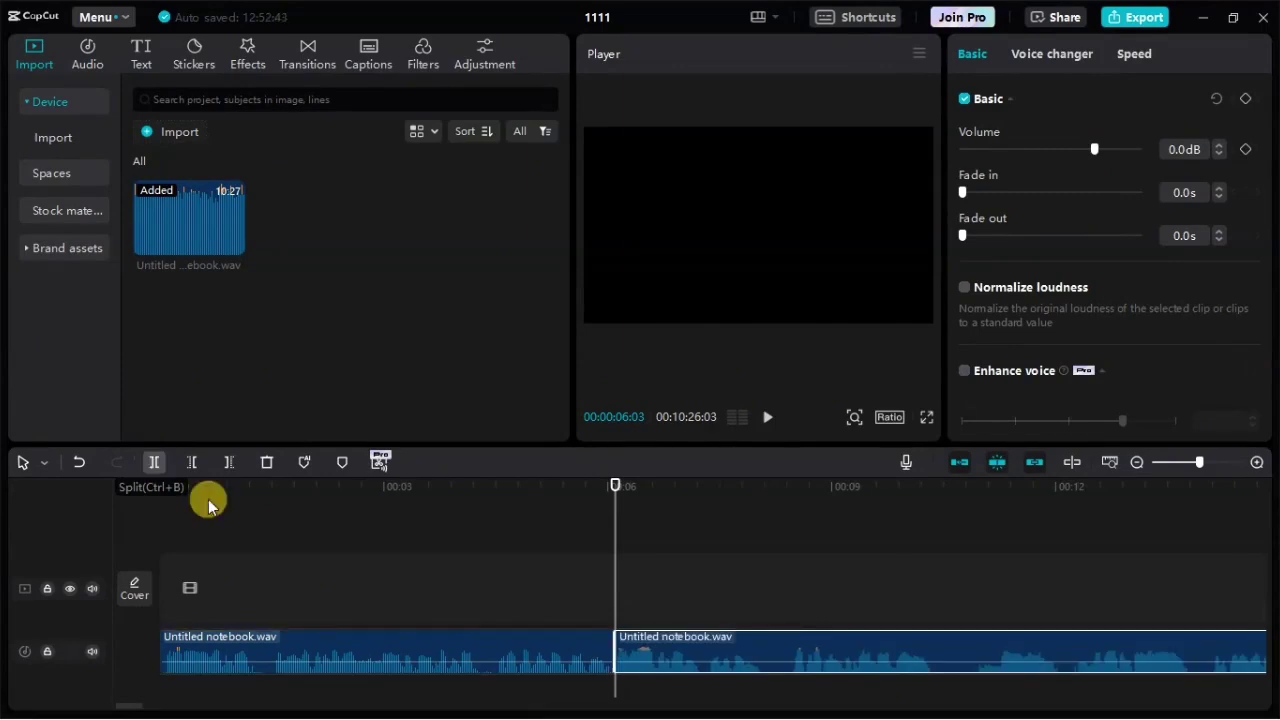
# Listen on from the first cut and split the second audio segment at 00:00:07:09
pyautogui.moveTo(613, 492); pyautogui.dragTo(558, 495)
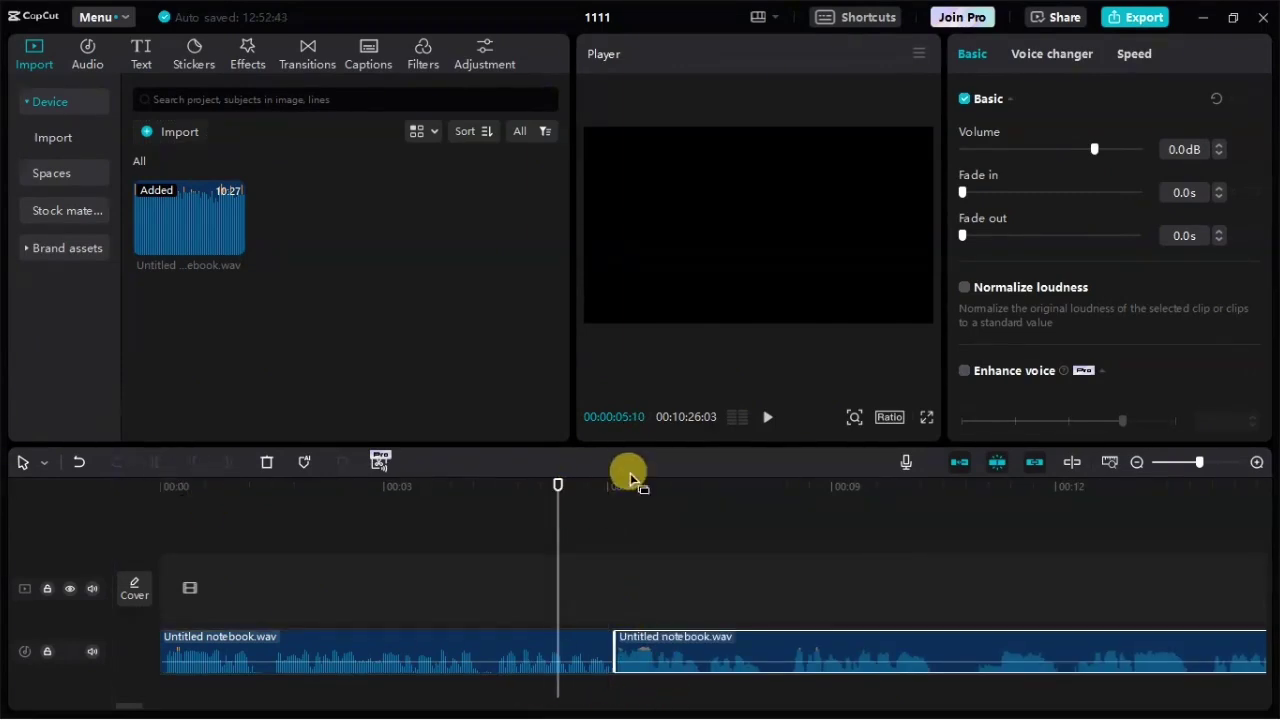
pyautogui.click(615, 516)
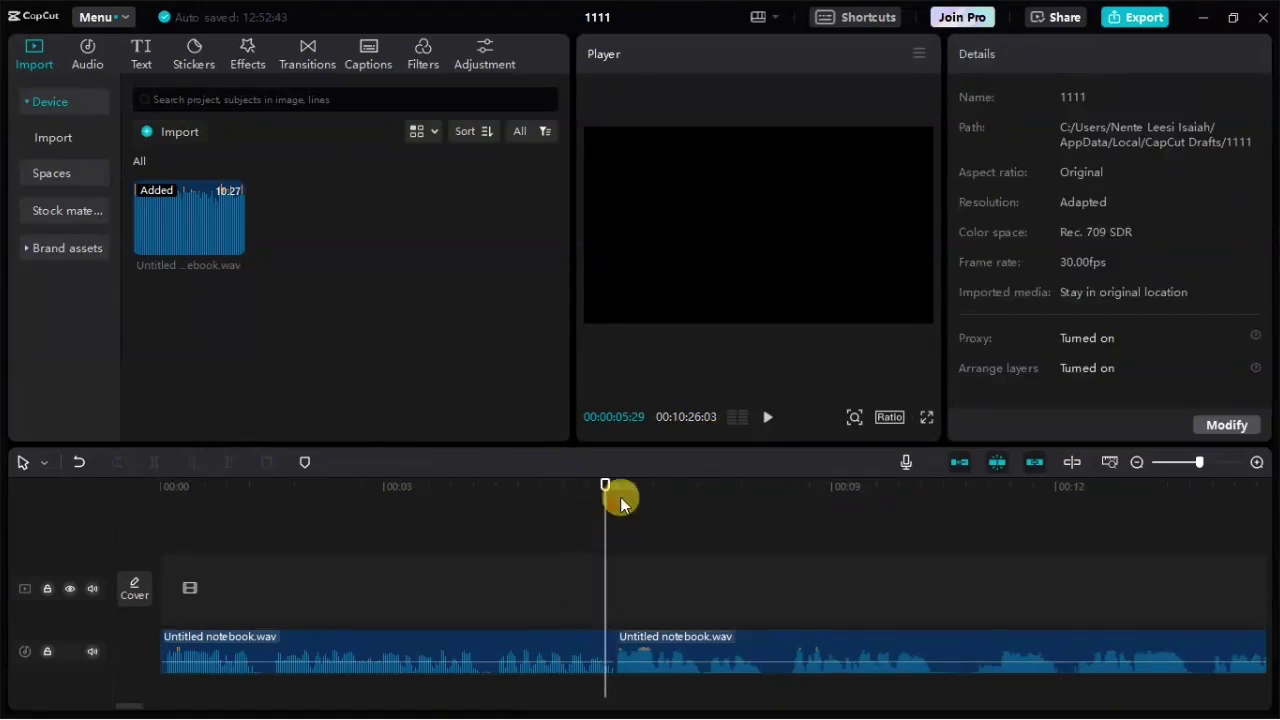
pyautogui.click(763, 418)
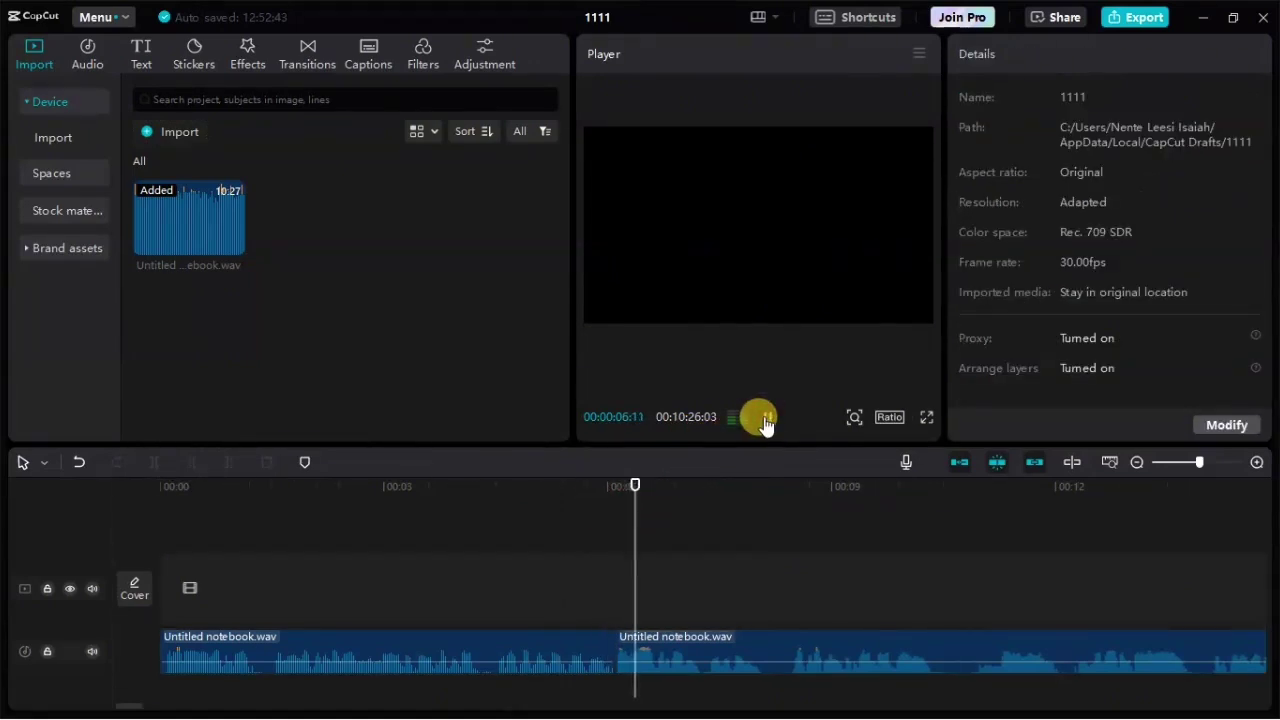
pyautogui.click(763, 418)
pyautogui.moveTo(752, 510); pyautogui.dragTo(703, 515)
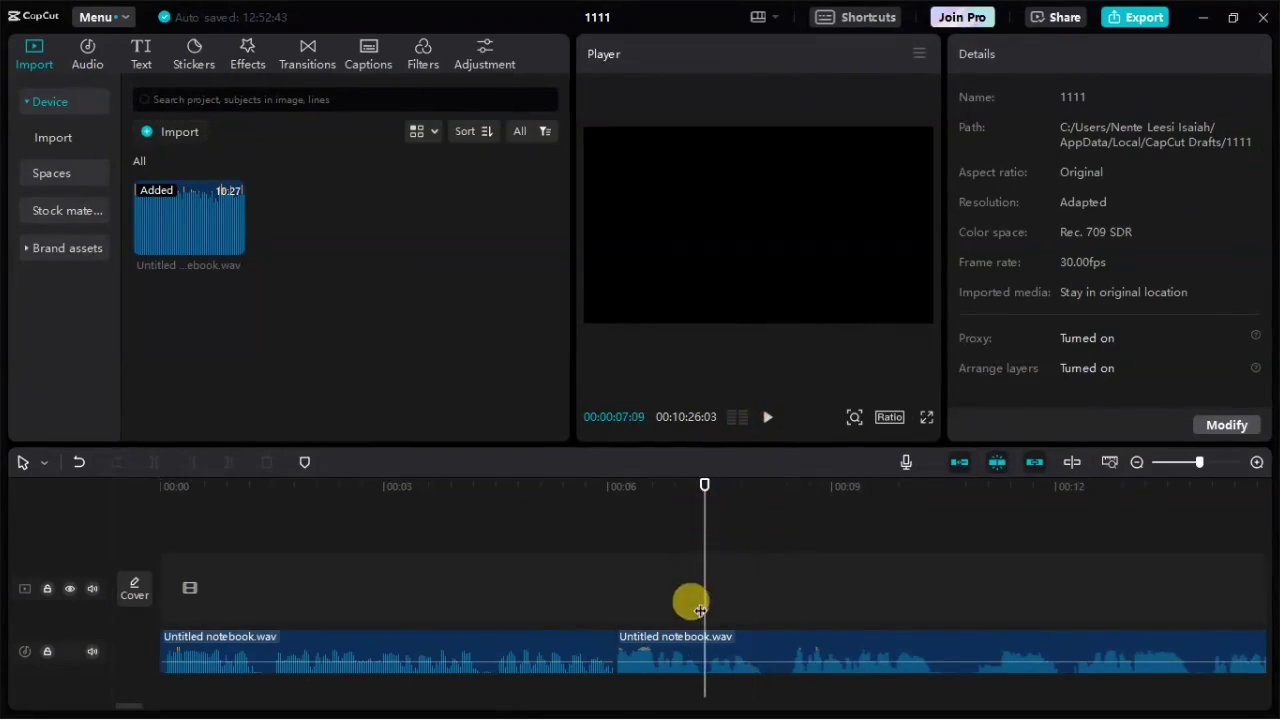
pyautogui.click(705, 647)
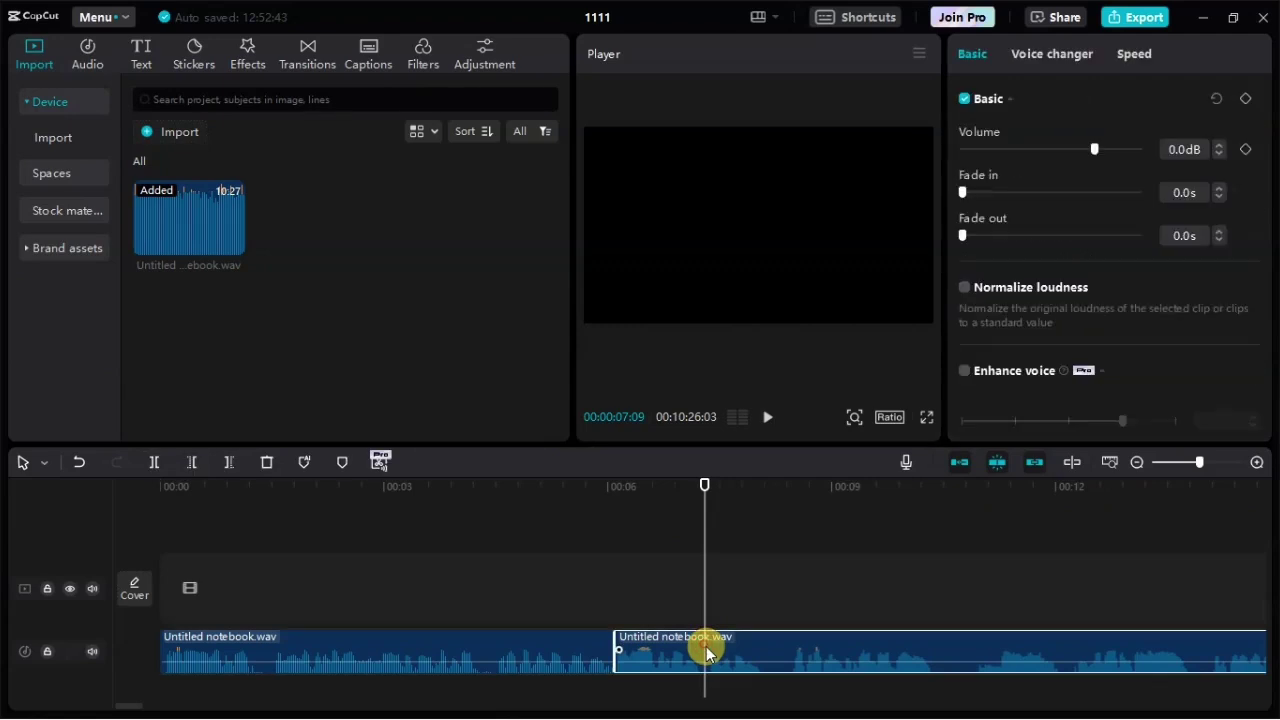
pyautogui.click(154, 462)
# Move the short audio segment between the two cuts straight down onto a separate audio track
pyautogui.click(812, 588)
pyautogui.scroll(-1, 760, 610)
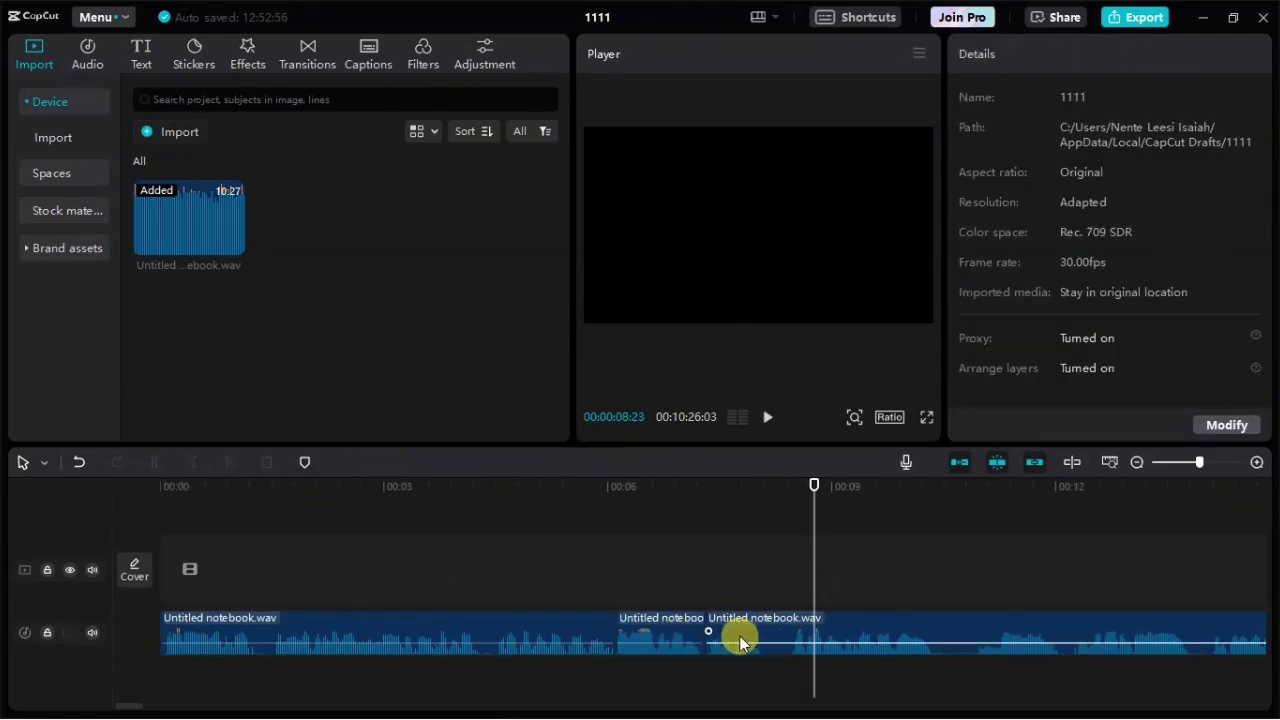
pyautogui.click(663, 636)
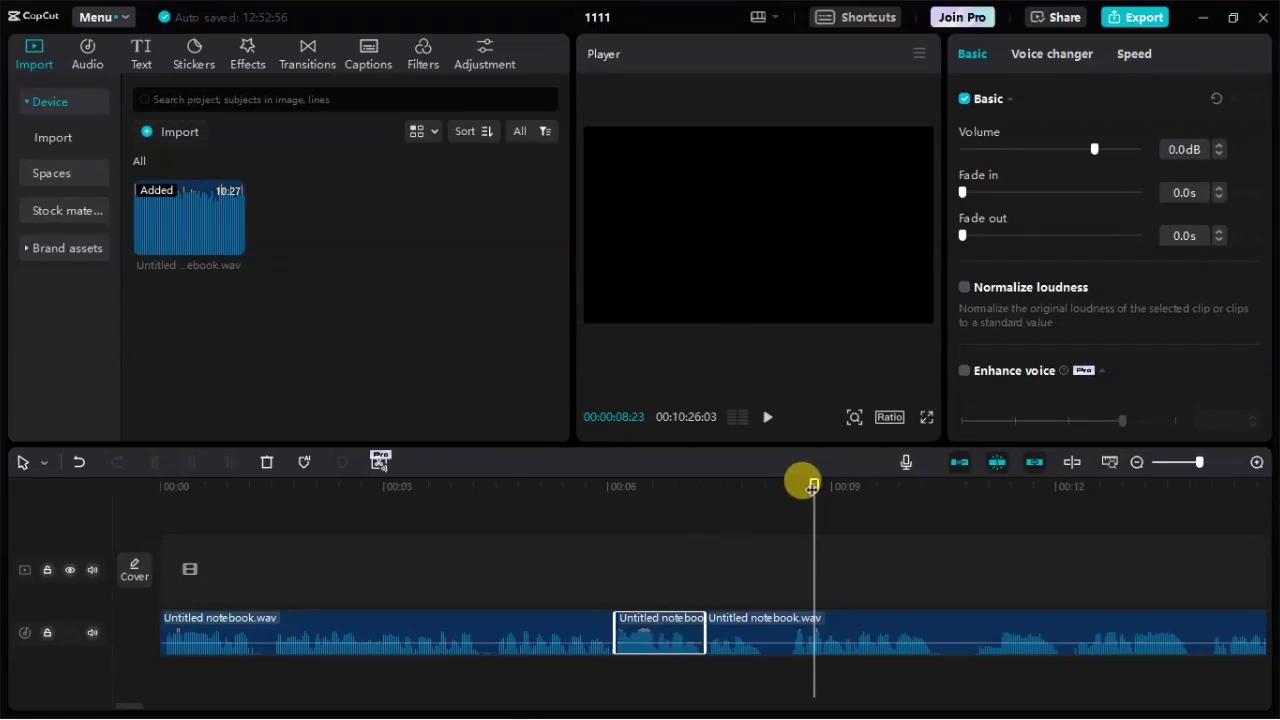
pyautogui.moveTo(812, 484); pyautogui.dragTo(654, 523)
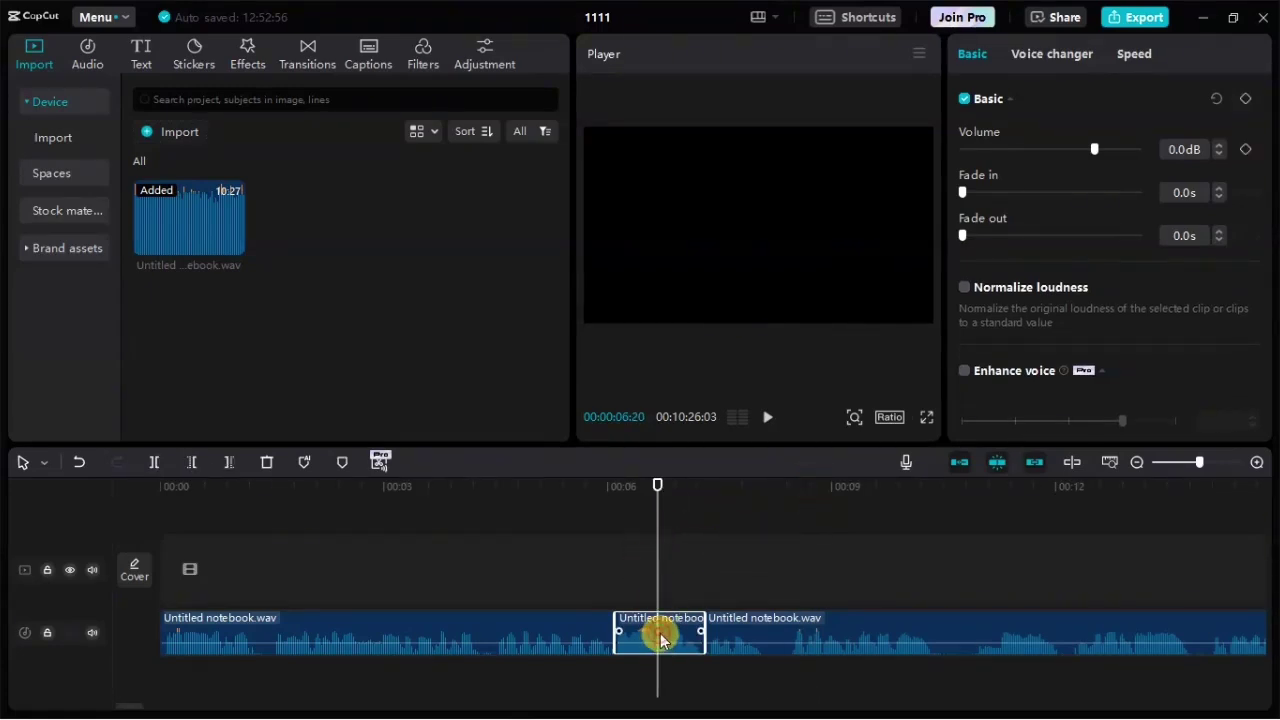
pyautogui.moveTo(660, 640); pyautogui.dragTo(655, 688)
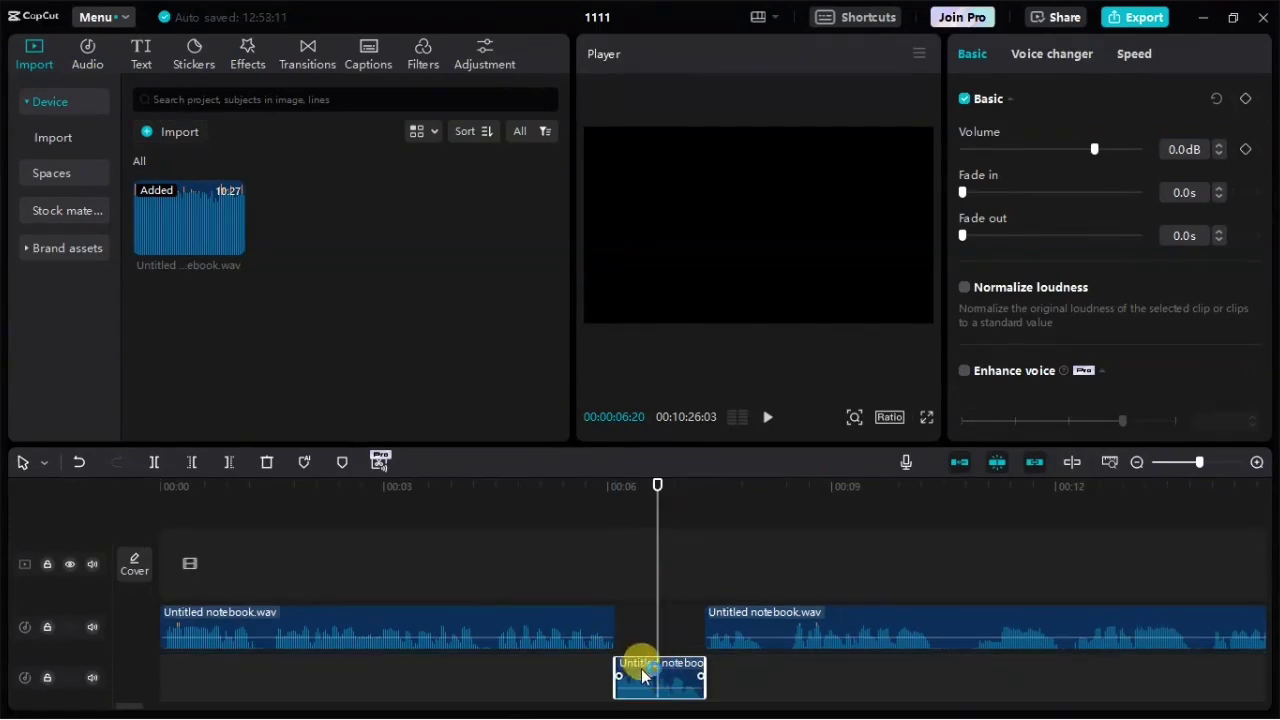
pyautogui.moveTo(686, 629); pyautogui.dragTo(600, 628)
pyautogui.moveTo(756, 630); pyautogui.dragTo(678, 626)
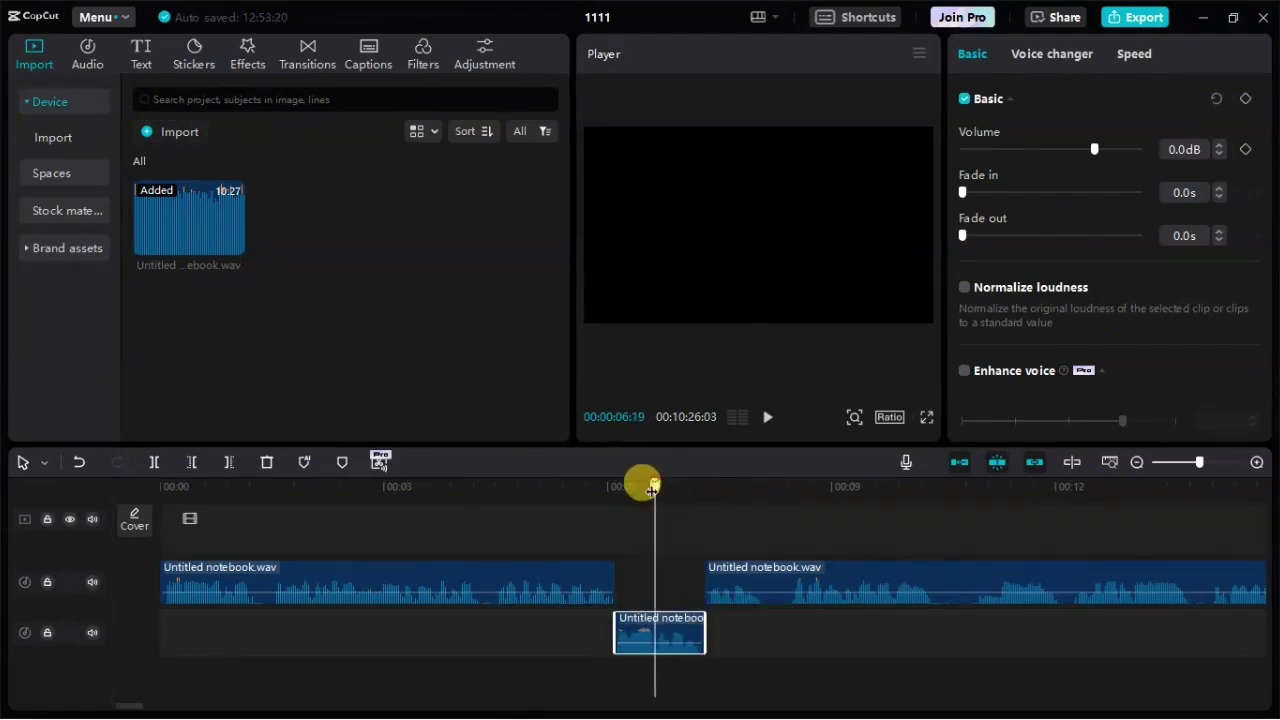
# Play on from 00:00:07:09 to find the next change of speaker and split the main-track audio at 00:00:23:08
pyautogui.moveTo(643, 486); pyautogui.dragTo(705, 495)
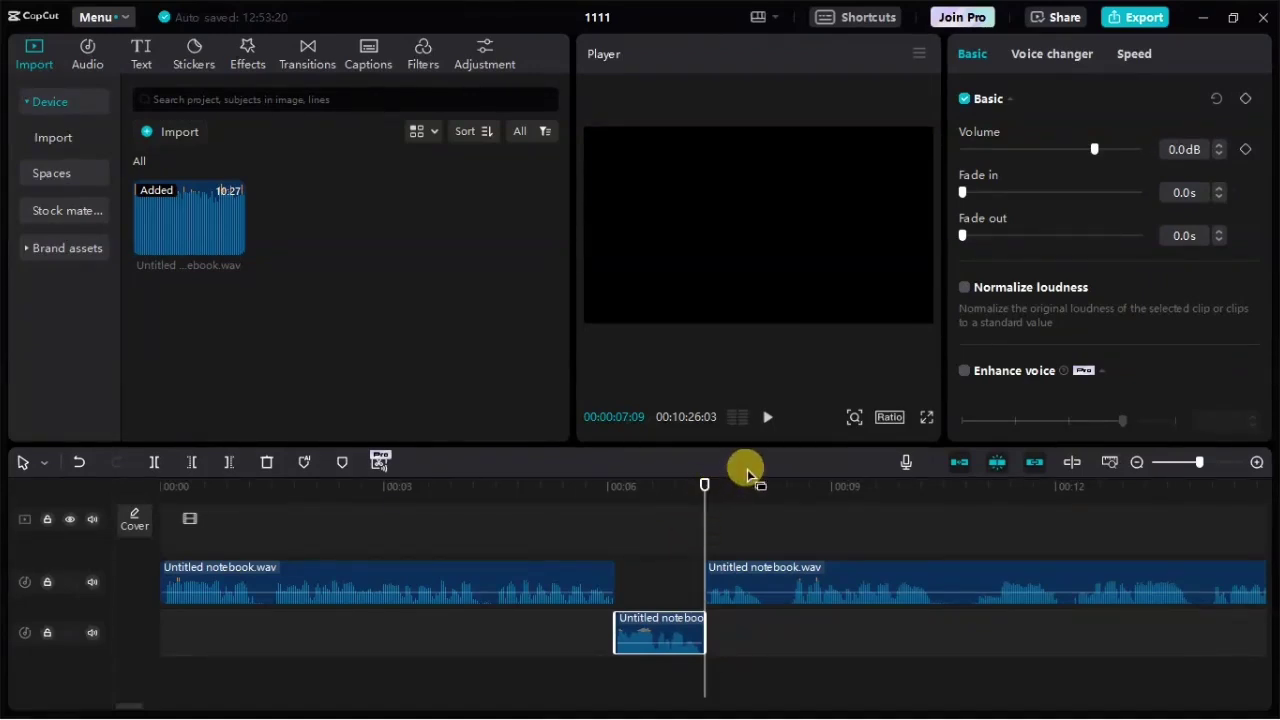
pyautogui.click(767, 417)
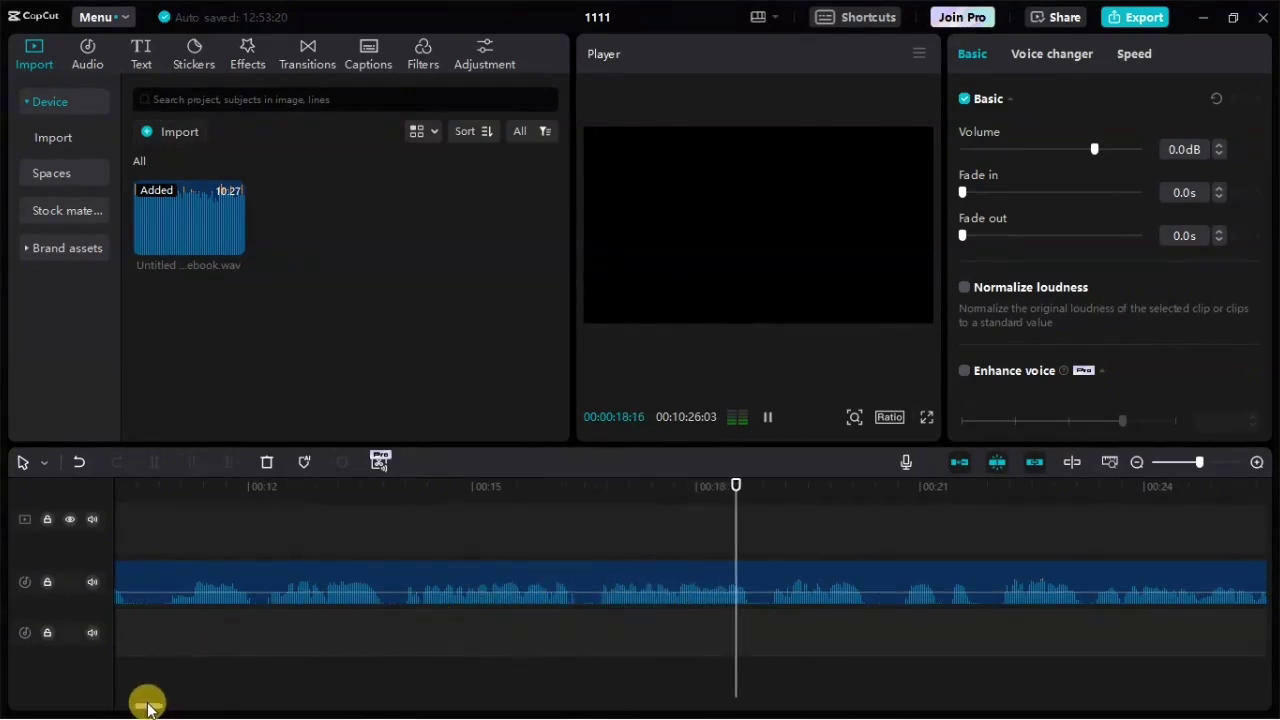
pyautogui.moveTo(147, 706); pyautogui.dragTo(160, 705)
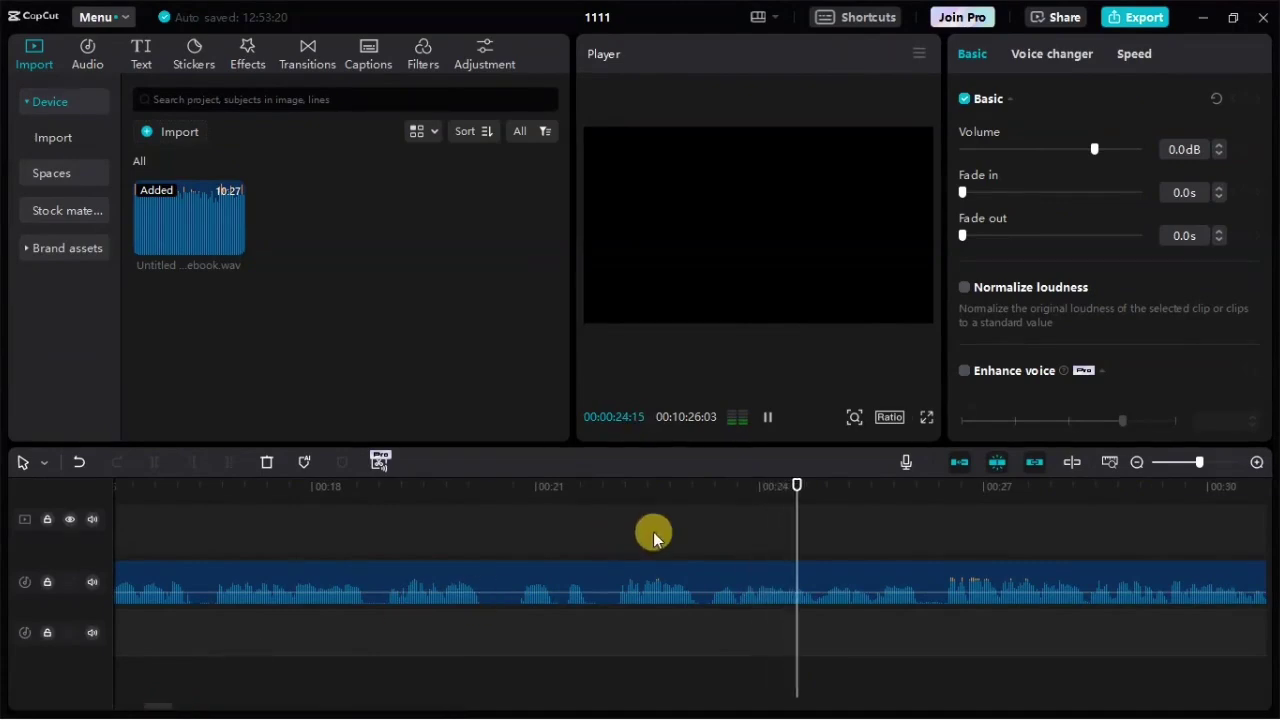
pyautogui.click(709, 487)
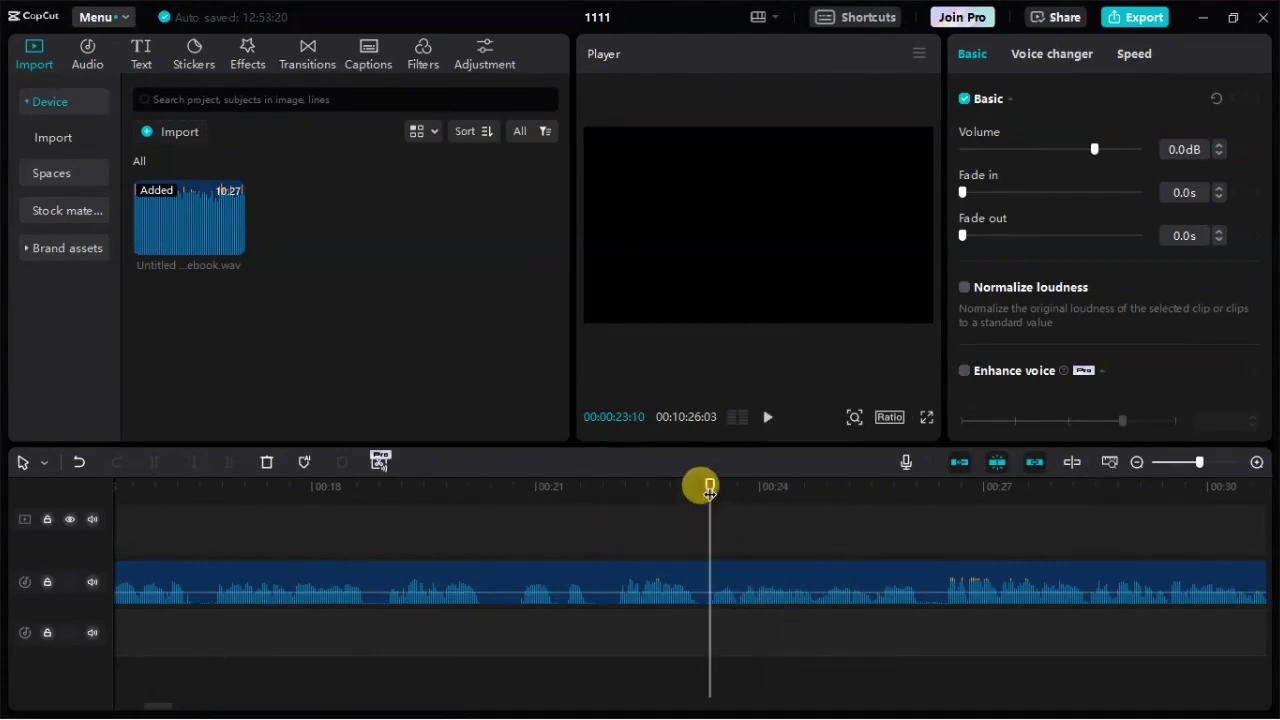
pyautogui.moveTo(709, 487)
pyautogui.mouseDown()
pyautogui.moveTo(688, 486)
pyautogui.moveTo(723, 489)
pyautogui.moveTo(705, 497)
pyautogui.mouseUp()
pyautogui.click(700, 586)
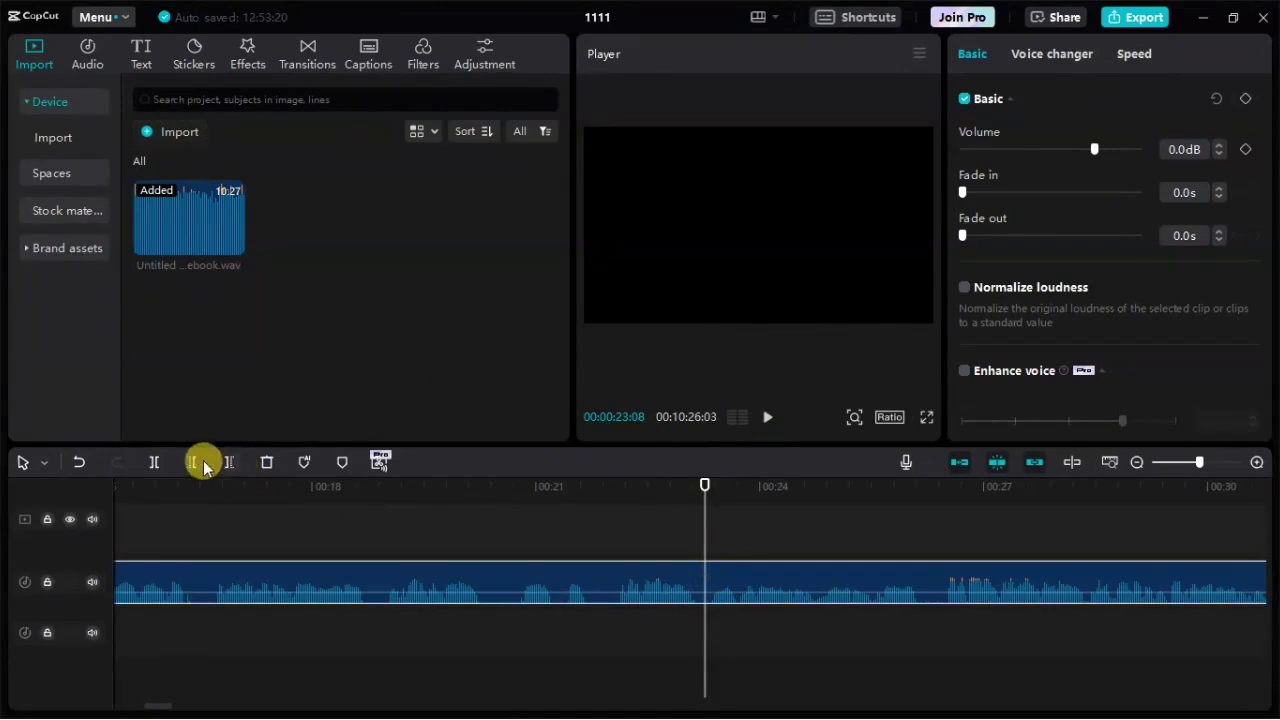
pyautogui.click(152, 466)
# Split the audio again at 00:00:26:09 and move the segment between these cuts down to the second audio track
pyautogui.moveTo(700, 486); pyautogui.dragTo(931, 507)
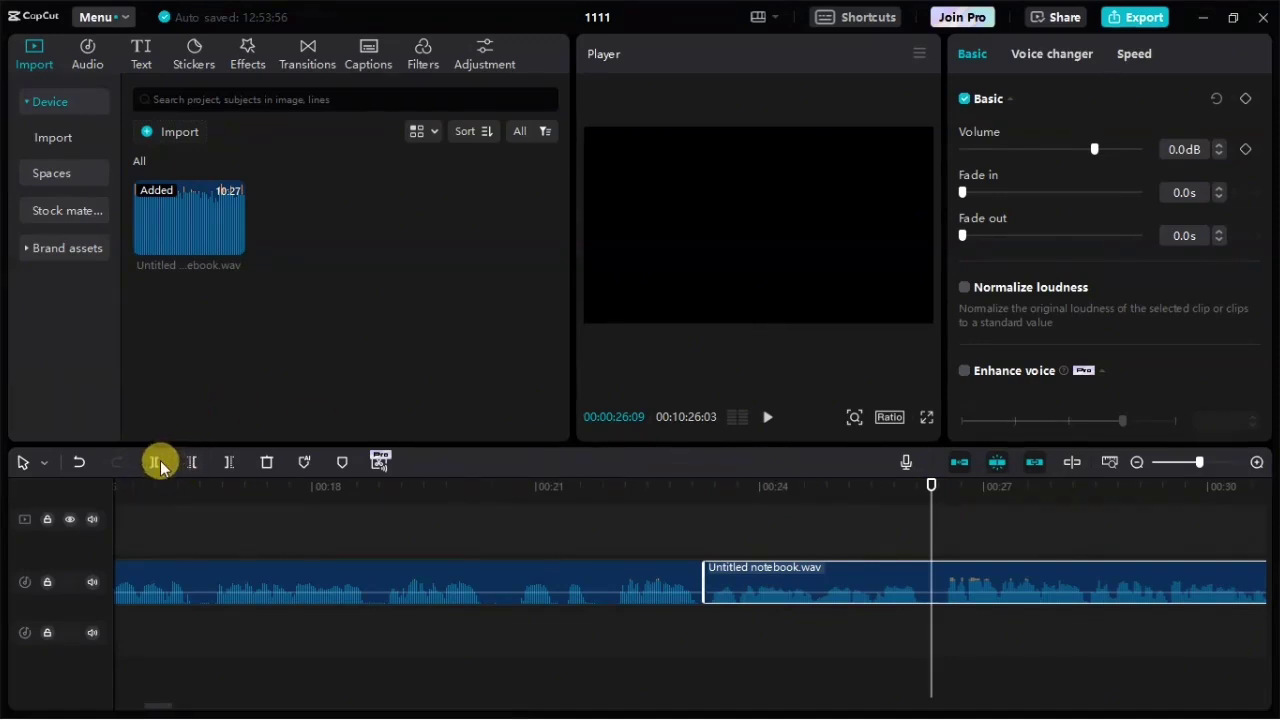
pyautogui.hotkey('ctrl', 'b')
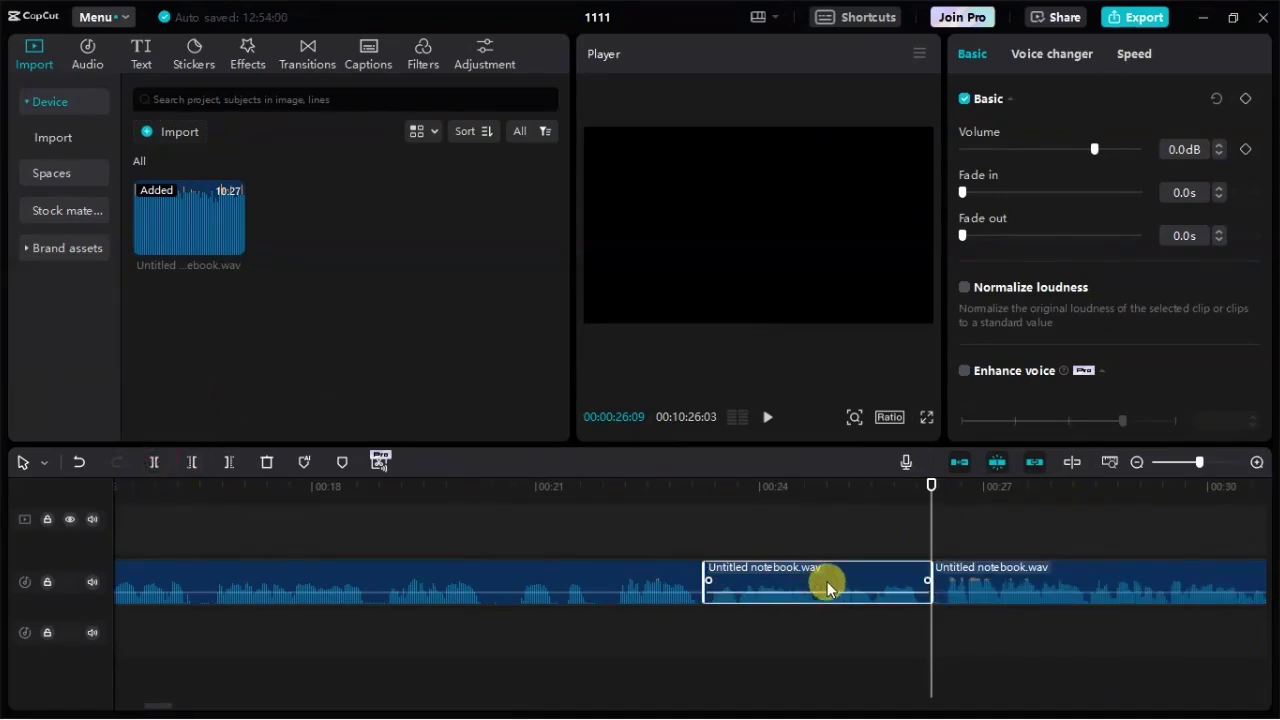
pyautogui.moveTo(827, 588); pyautogui.dragTo(827, 637)
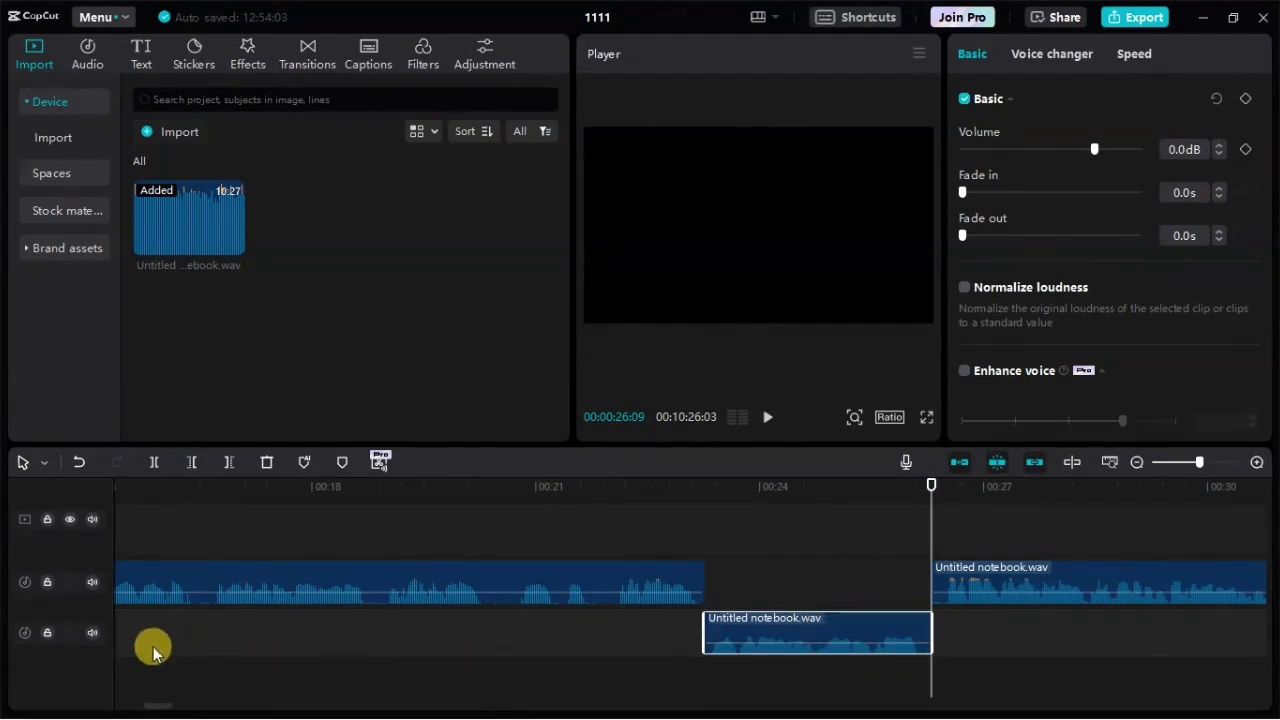
# Play on from 00:00:26:09 and split the main-track audio at 00:00:30:28 and 00:00:31:08
pyautogui.click(765, 418)
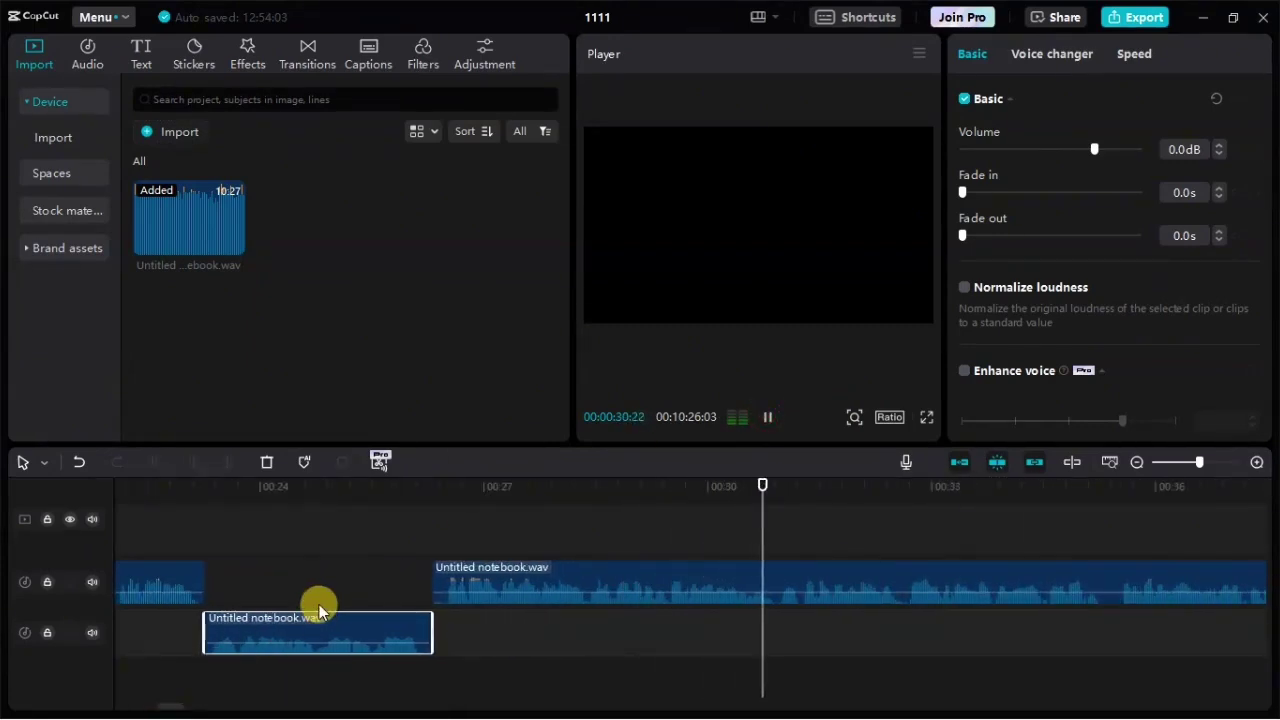
pyautogui.click(742, 503)
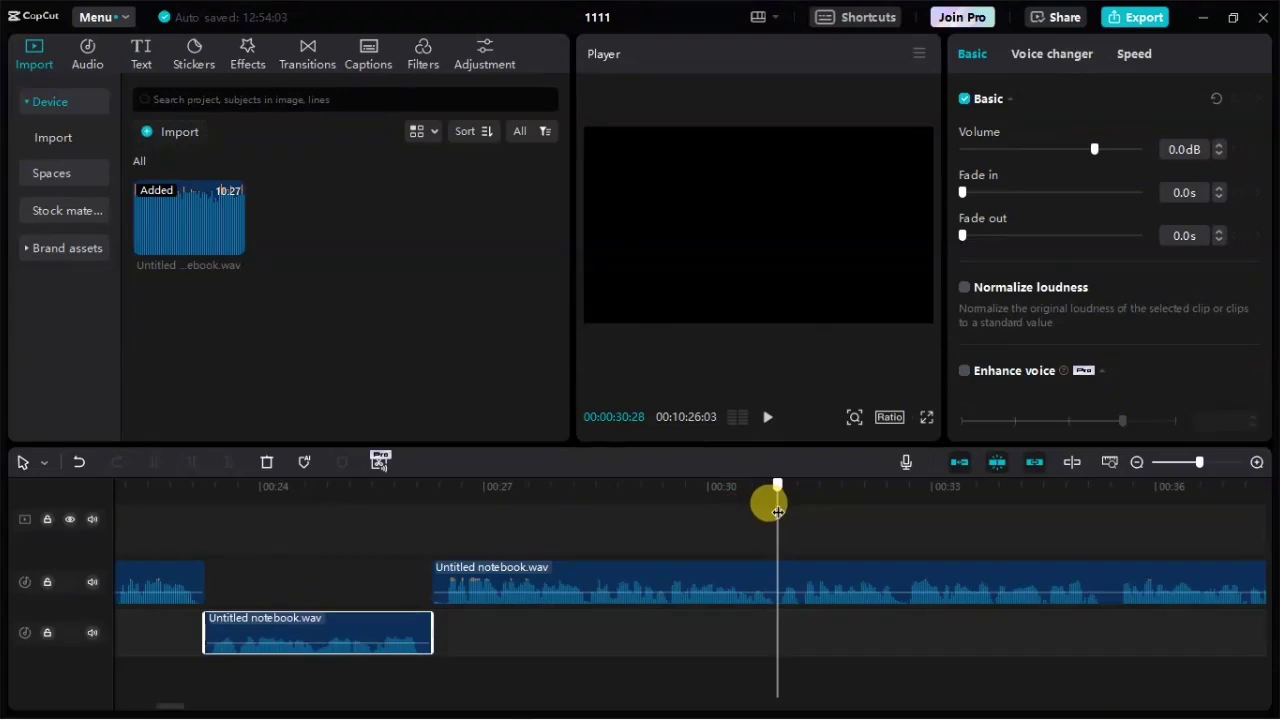
pyautogui.click(766, 583)
pyautogui.click(154, 461)
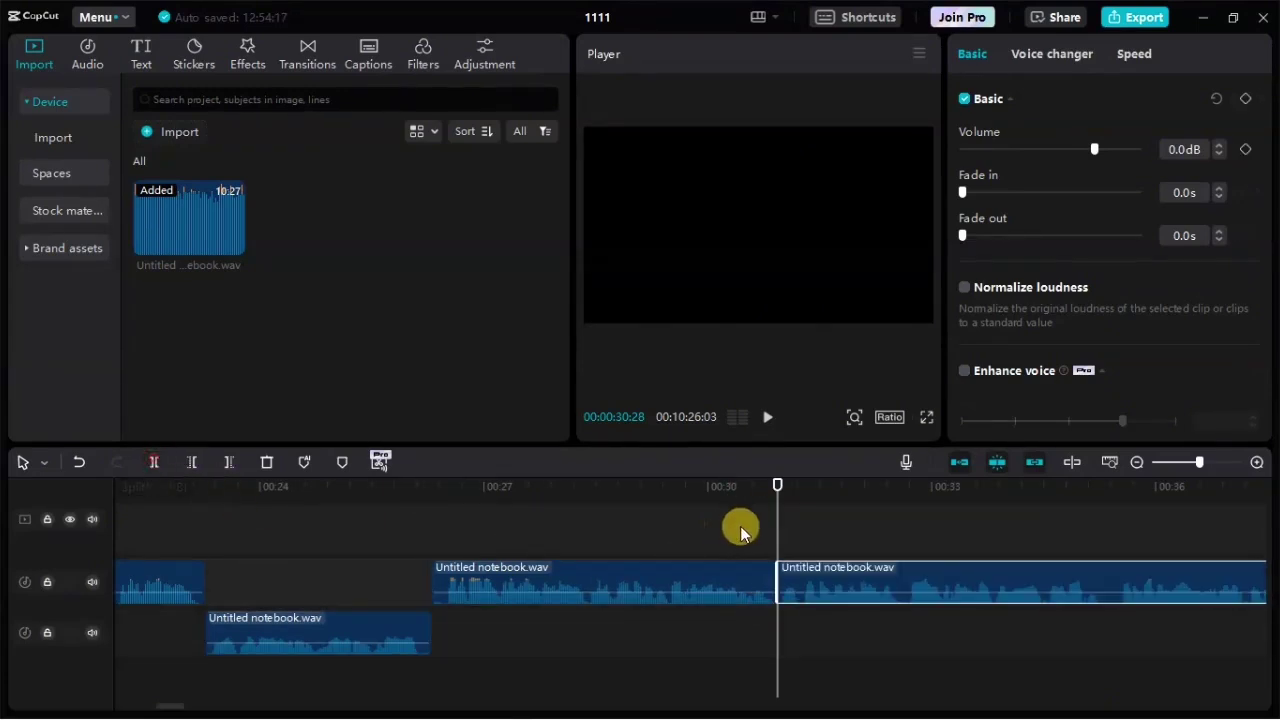
pyautogui.moveTo(777, 486); pyautogui.dragTo(802, 486)
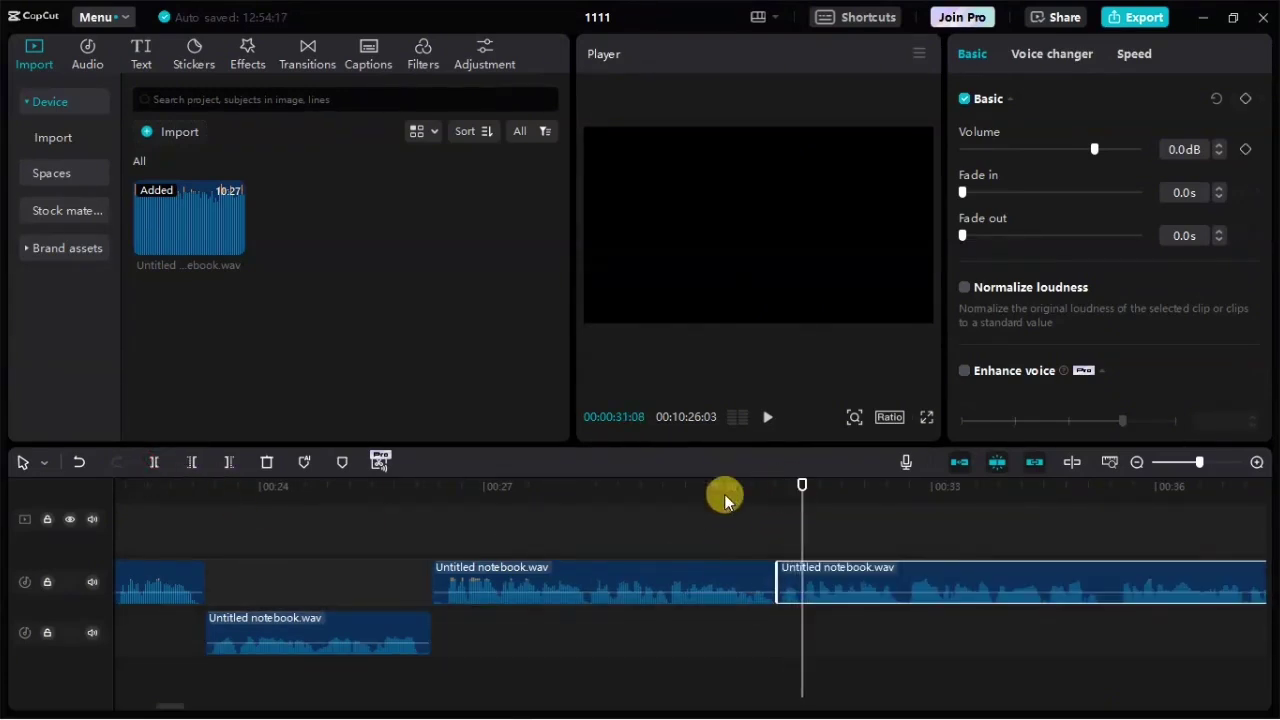
pyautogui.click(155, 465)
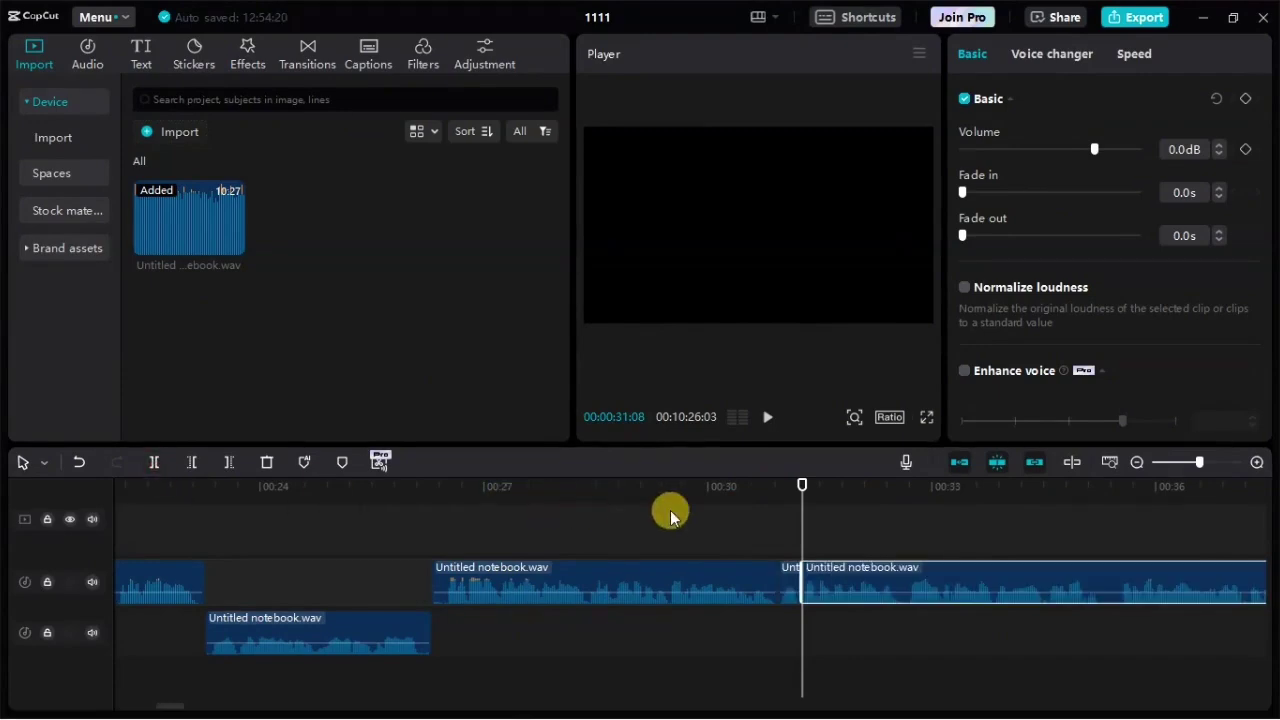
# Move the short audio segment between the last two cuts down to the second audio track and play back from 00:00:30:21
pyautogui.click(780, 580)
pyautogui.moveTo(790, 578); pyautogui.dragTo(790, 628)
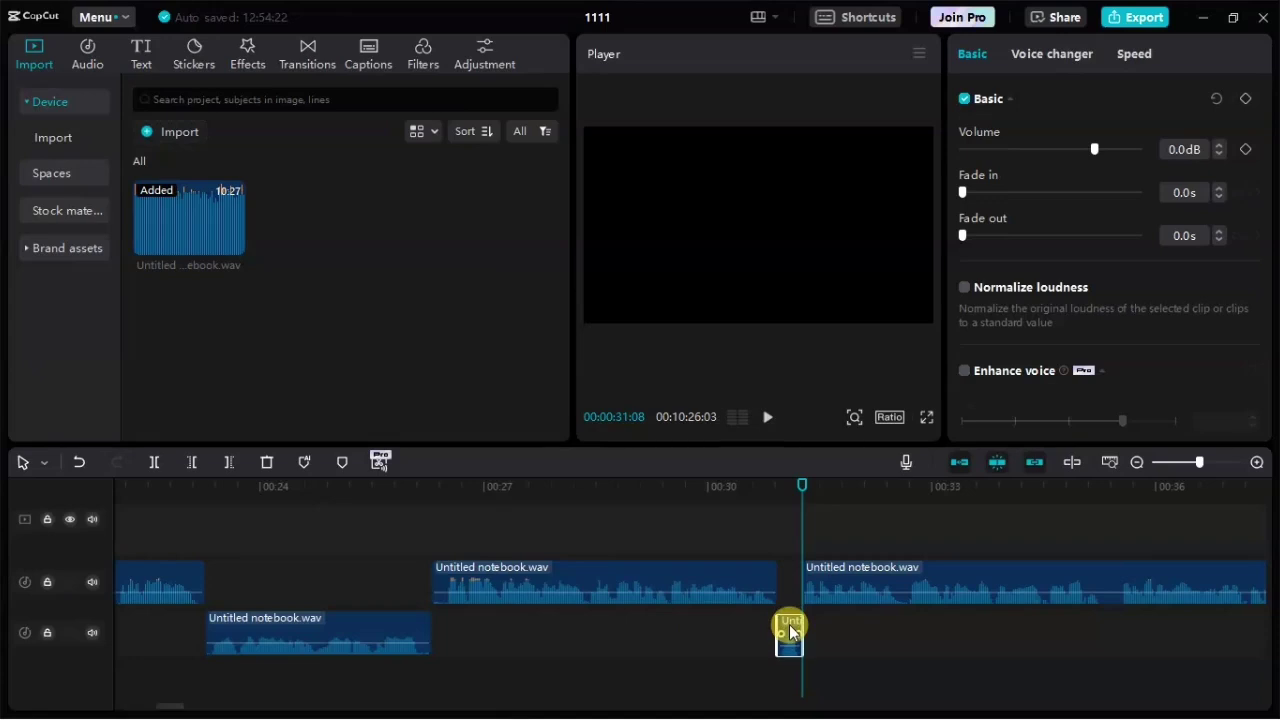
pyautogui.moveTo(803, 485); pyautogui.dragTo(760, 485)
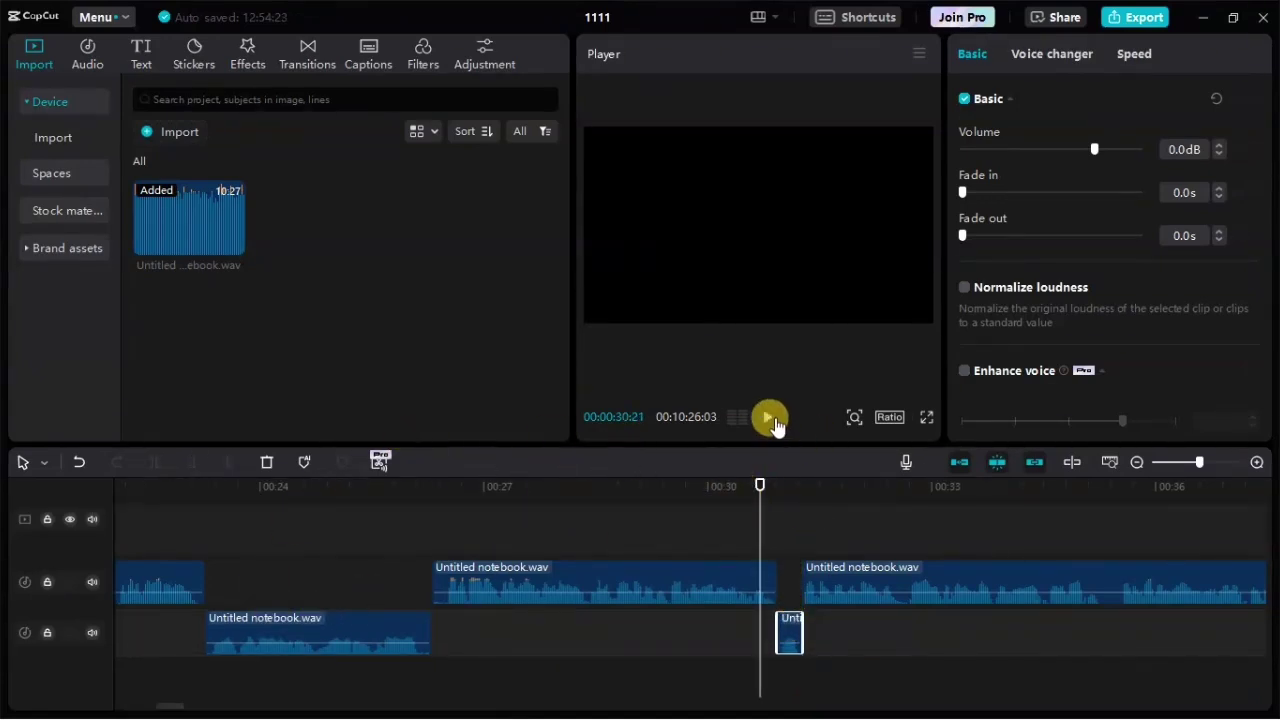
pyautogui.click(768, 418)
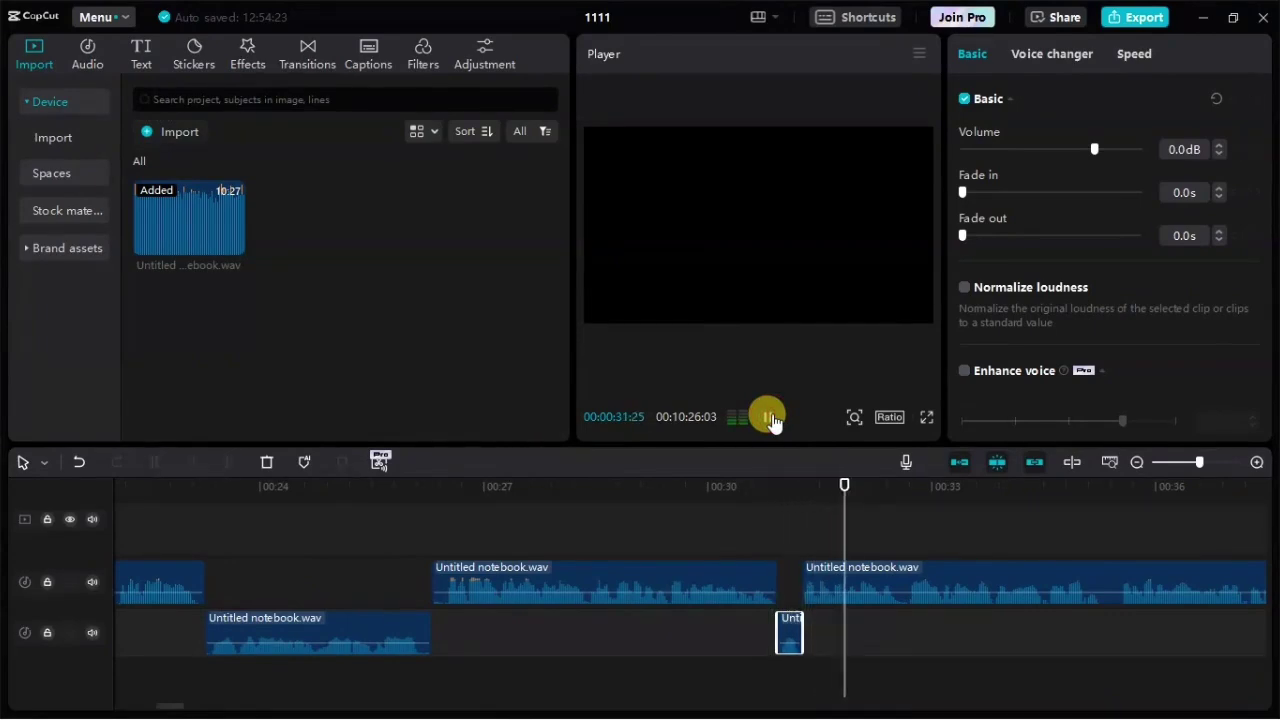
# Follow the playback to find the next change of speaker and split the main-track audio at 00:00:38:00
pyautogui.moveTo(171, 706); pyautogui.dragTo(190, 708)
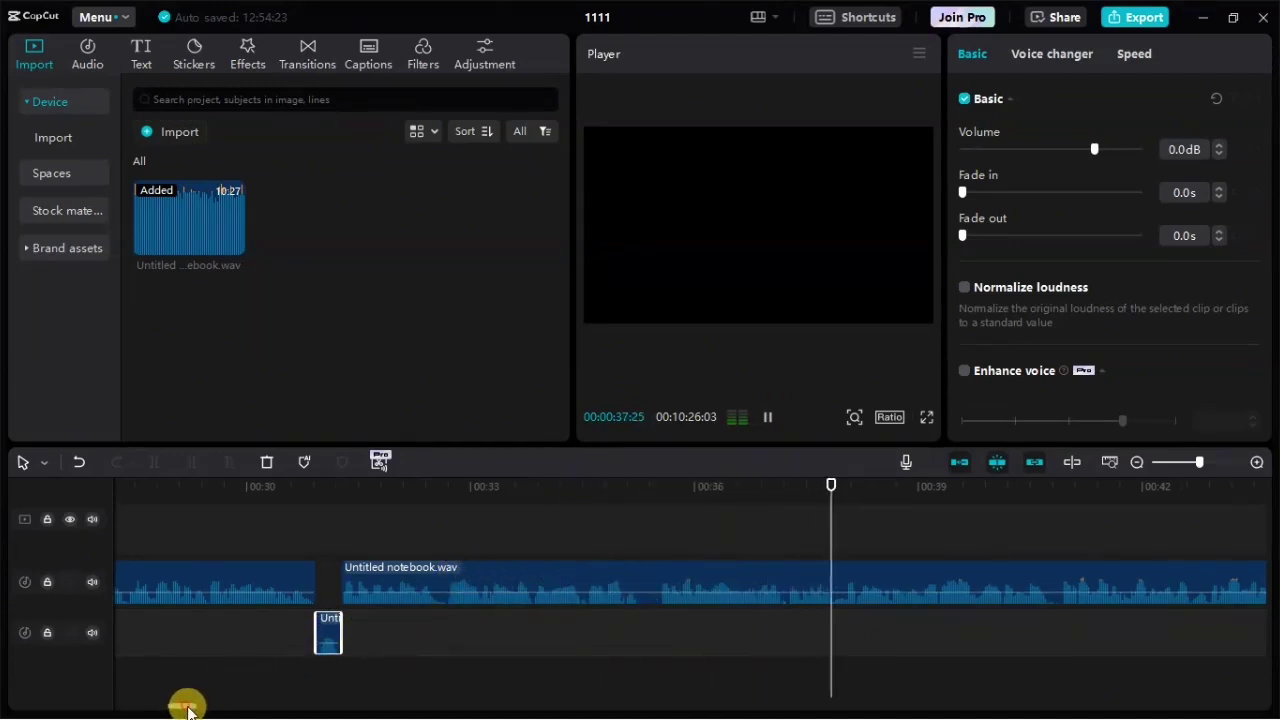
pyautogui.moveTo(186, 703); pyautogui.dragTo(196, 710)
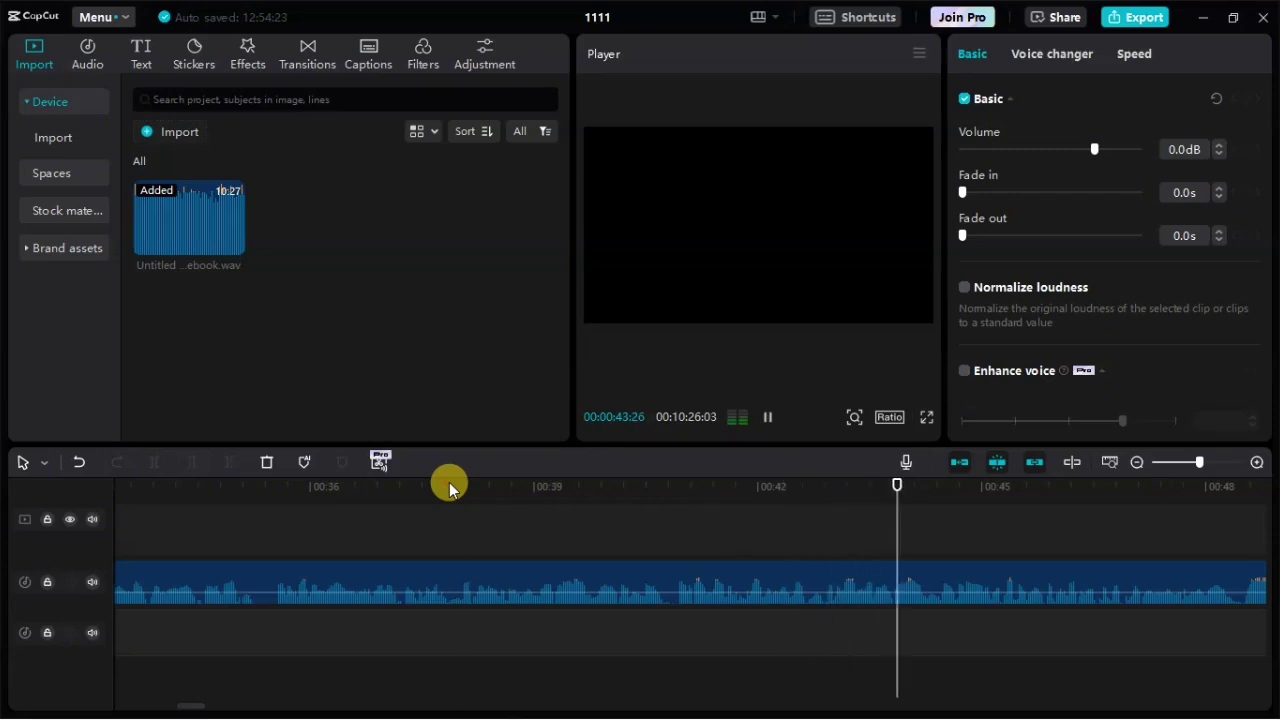
pyautogui.moveTo(449, 487)
pyautogui.mouseDown()
pyautogui.moveTo(434, 487)
pyautogui.moveTo(455, 486)
pyautogui.mouseUp()
pyautogui.click(767, 417)
pyautogui.hotkey('ctrl', 'b')
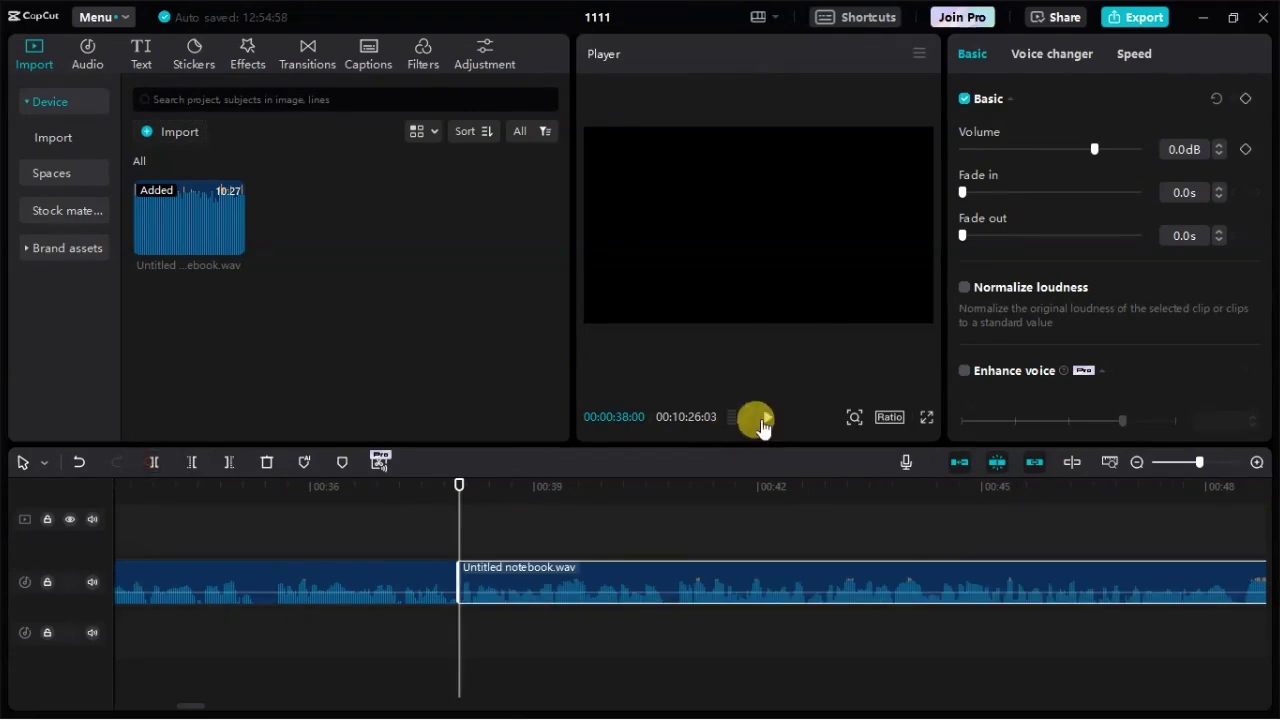
# Play on from 00:00:38:00, split the audio at 00:00:47:22 and move the segment between these cuts down to the second audio track
pyautogui.click(770, 418)
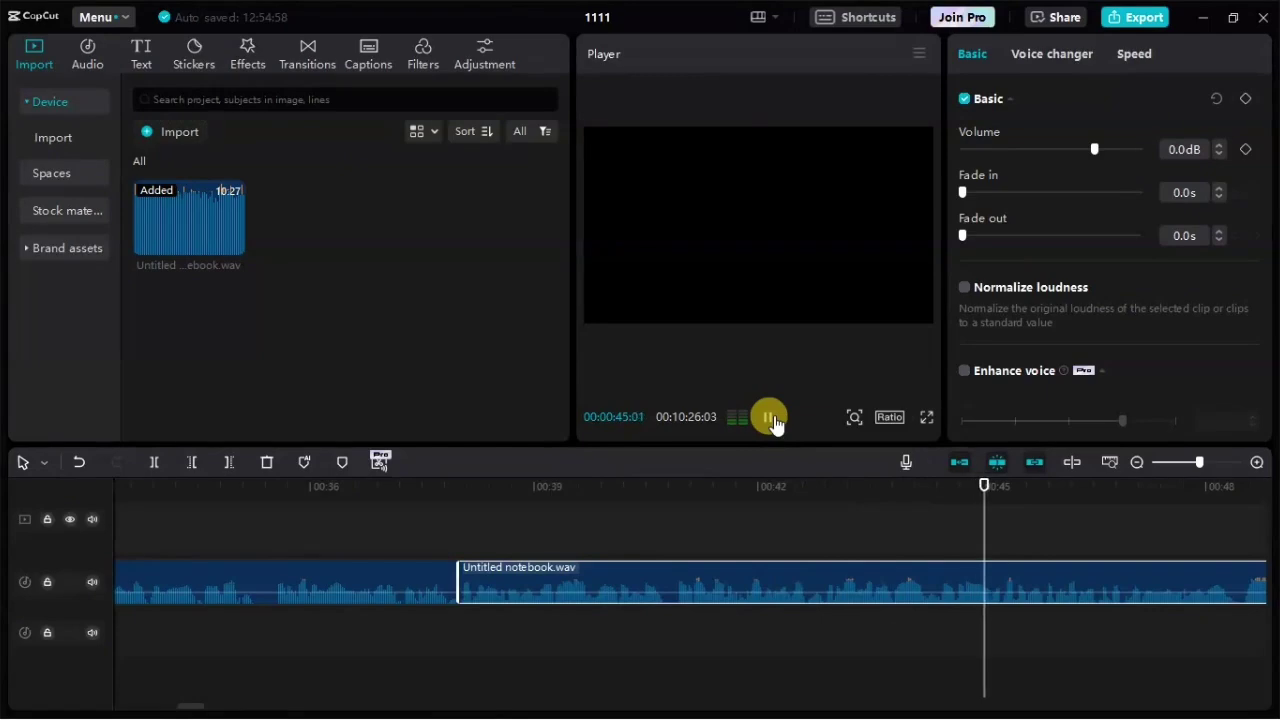
pyautogui.click(1211, 487)
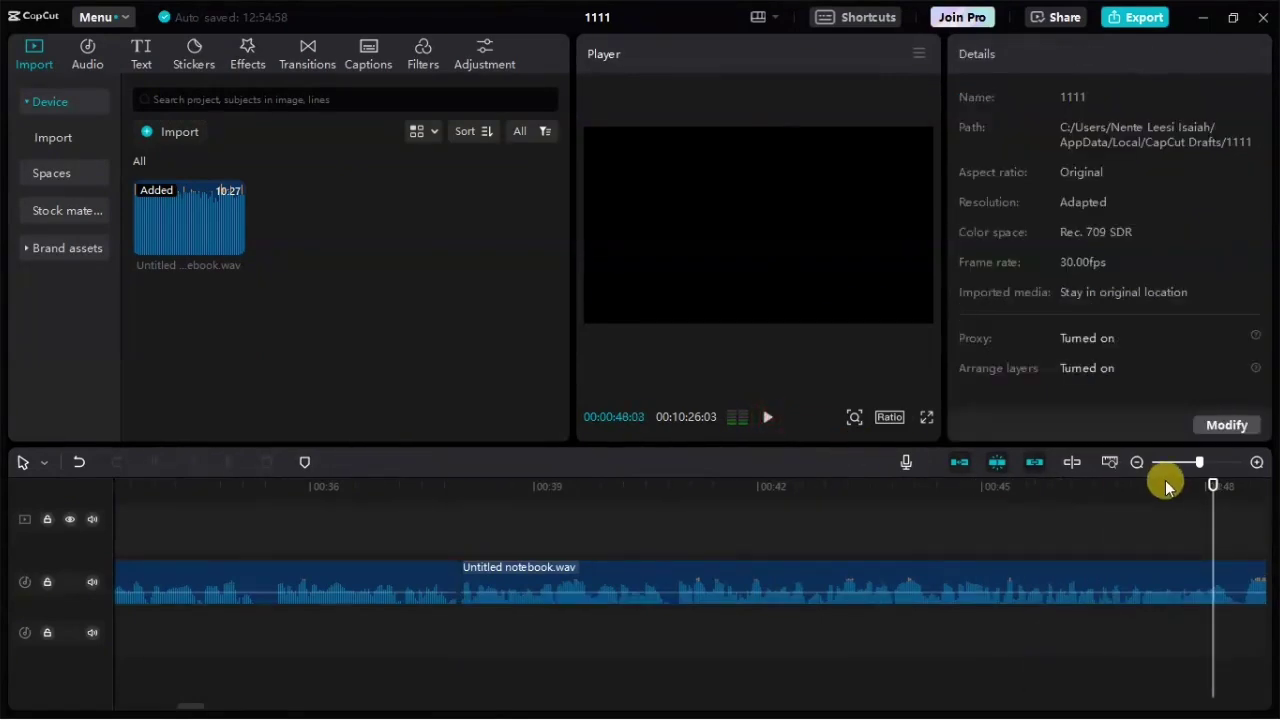
pyautogui.moveTo(1213, 500); pyautogui.dragTo(1186, 491)
pyautogui.click(1100, 590)
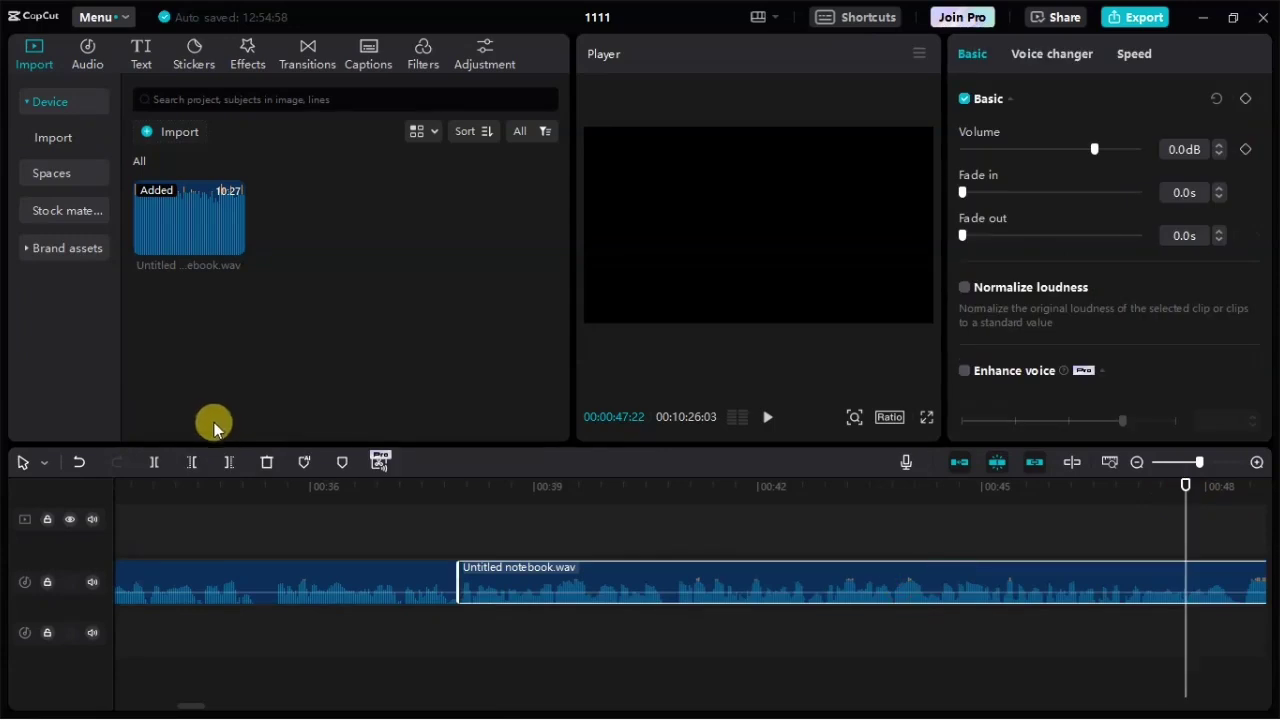
pyautogui.click(154, 462)
pyautogui.moveTo(917, 592); pyautogui.dragTo(920, 643)
# Delete the remaining main-track audio after 00:00:47:22 and return the playhead to the start of the timeline
pyautogui.scroll(-5, 670, 562)
pyautogui.click(670, 570)
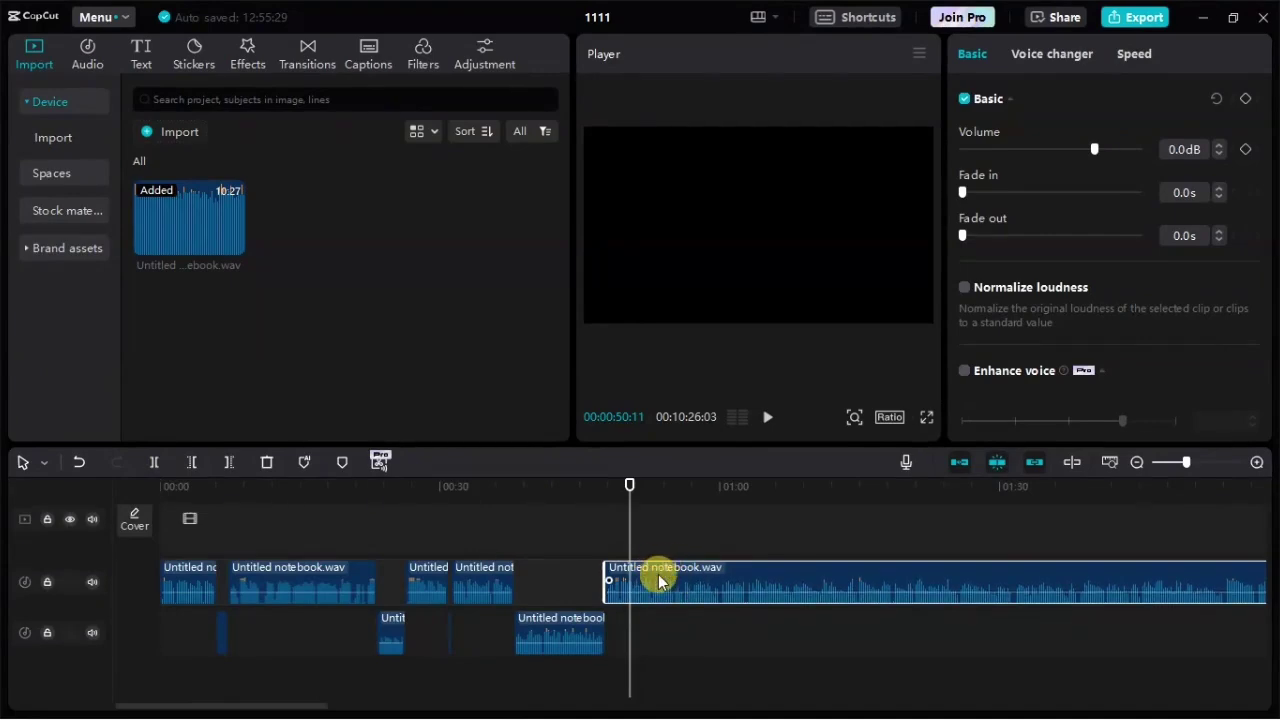
pyautogui.press('Delete')
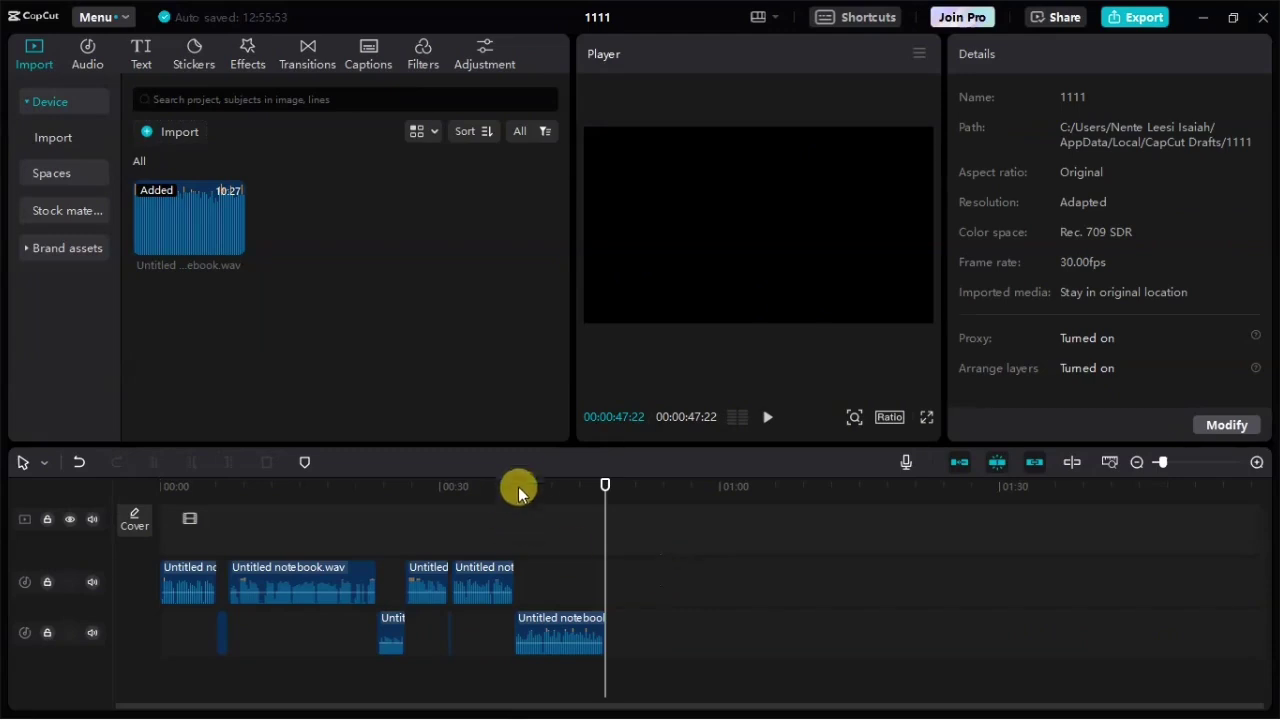
pyautogui.moveTo(591, 494); pyautogui.dragTo(140, 518)
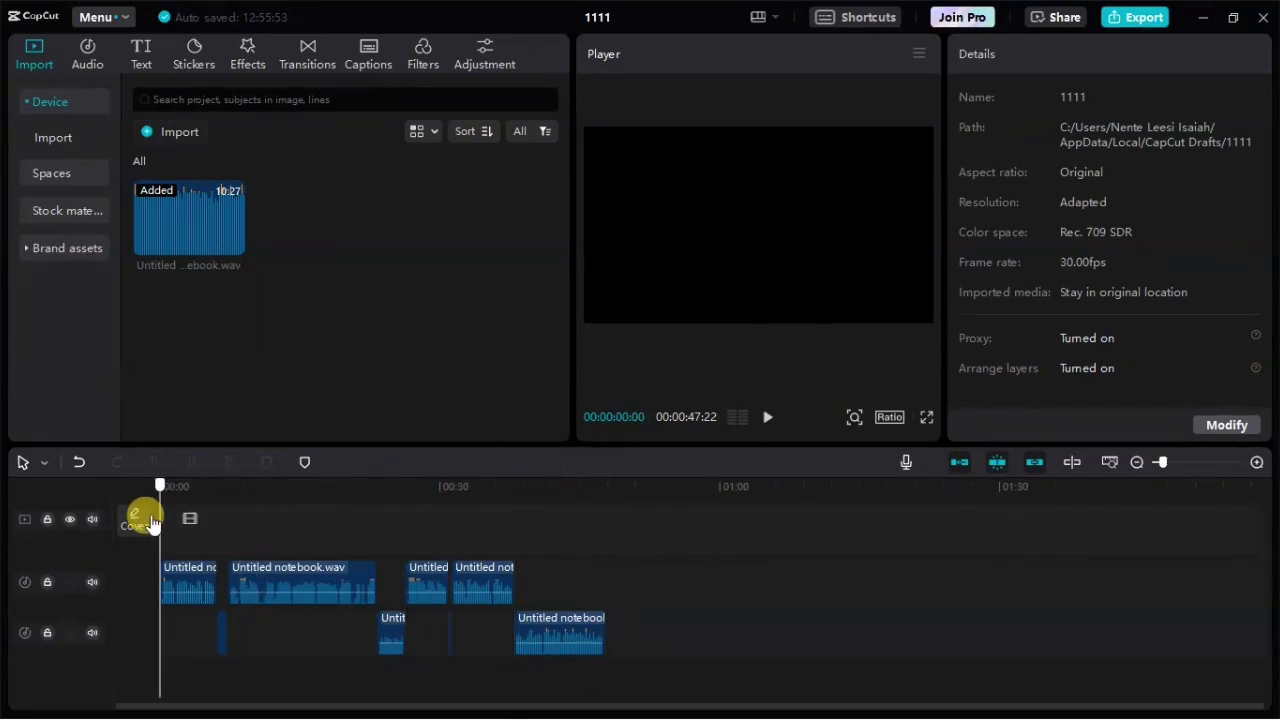
# Combine all four audio segments on the upper audio track into one compound clip
pyautogui.moveTo(547, 555); pyautogui.dragTo(177, 576)
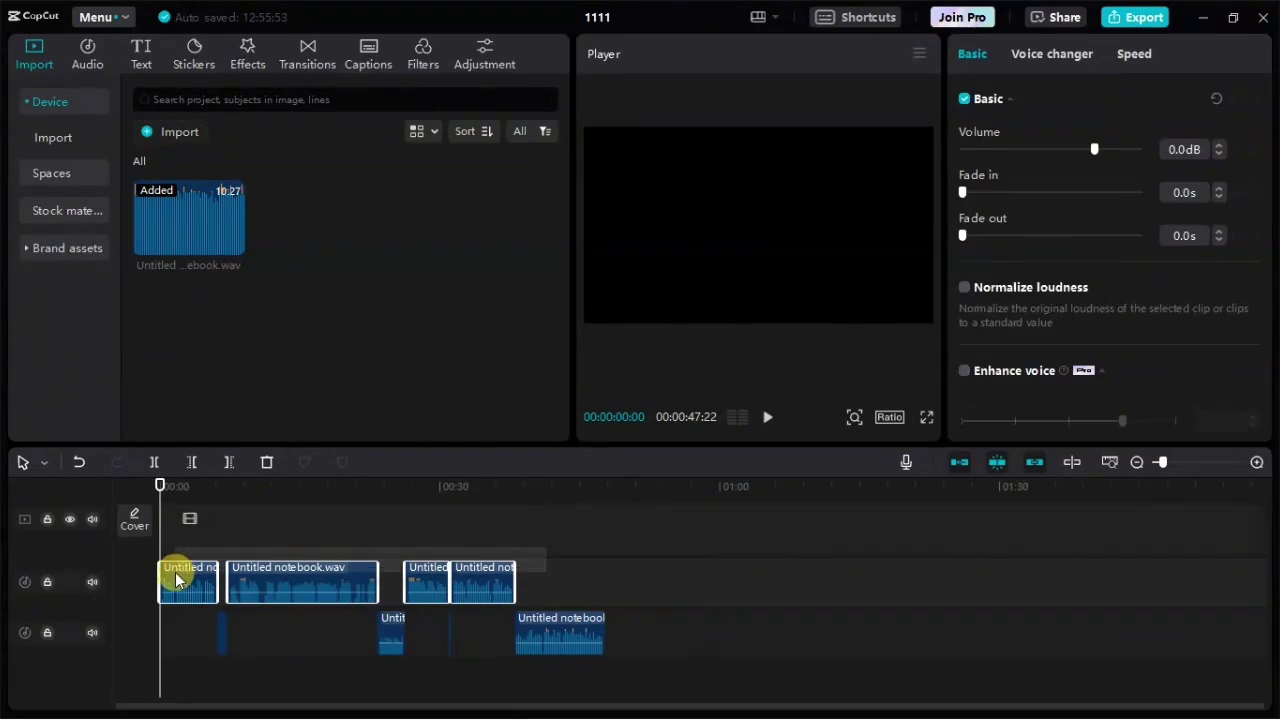
pyautogui.click(547, 540)
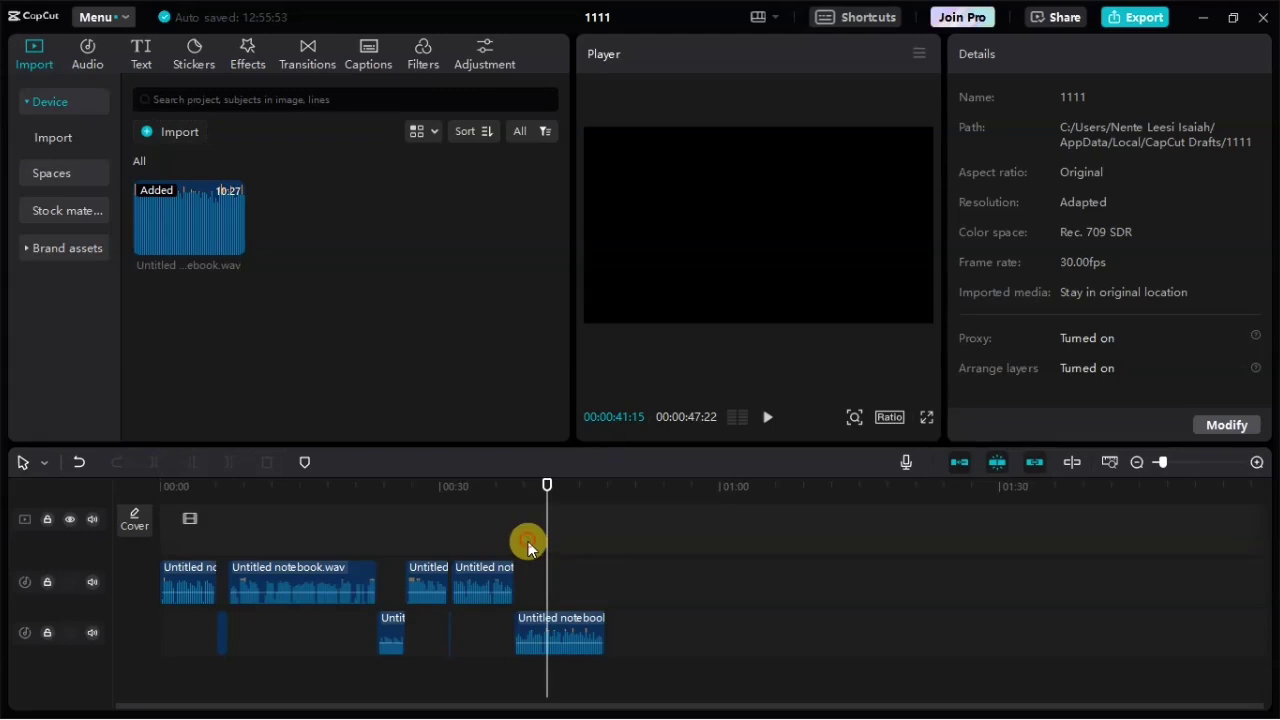
pyautogui.moveTo(528, 548); pyautogui.dragTo(175, 578)
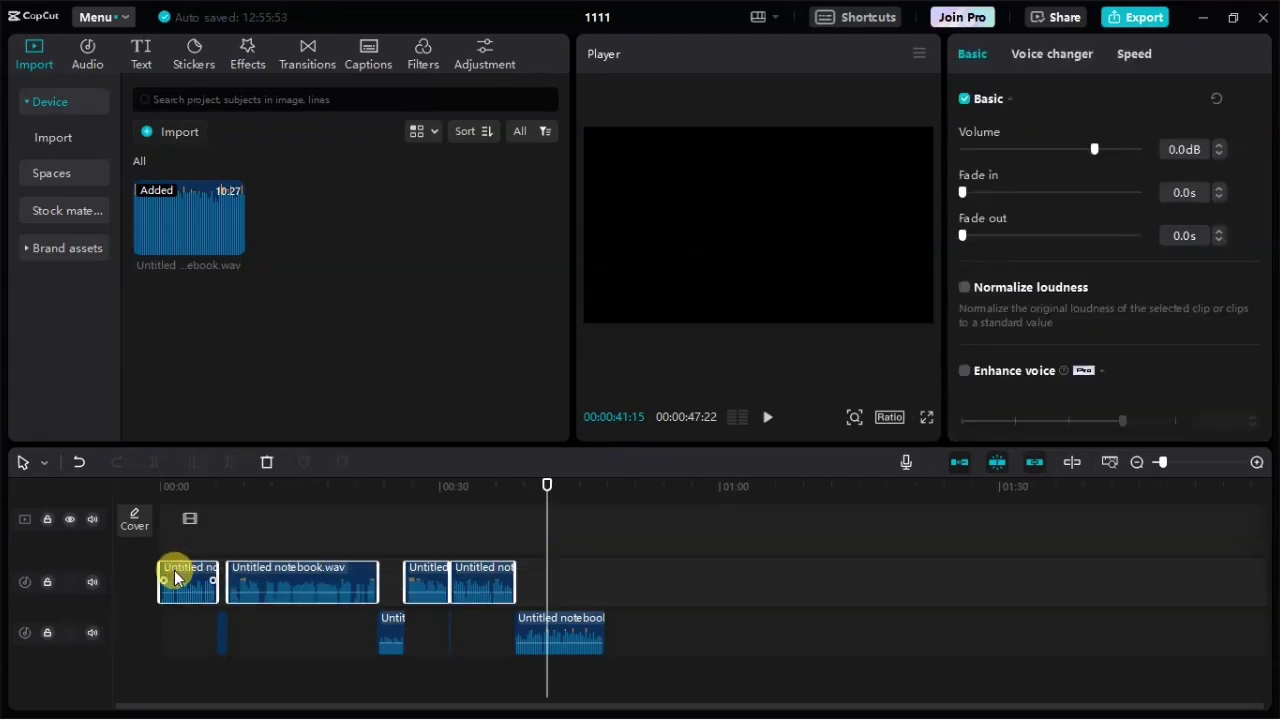
pyautogui.rightClick(180, 586)
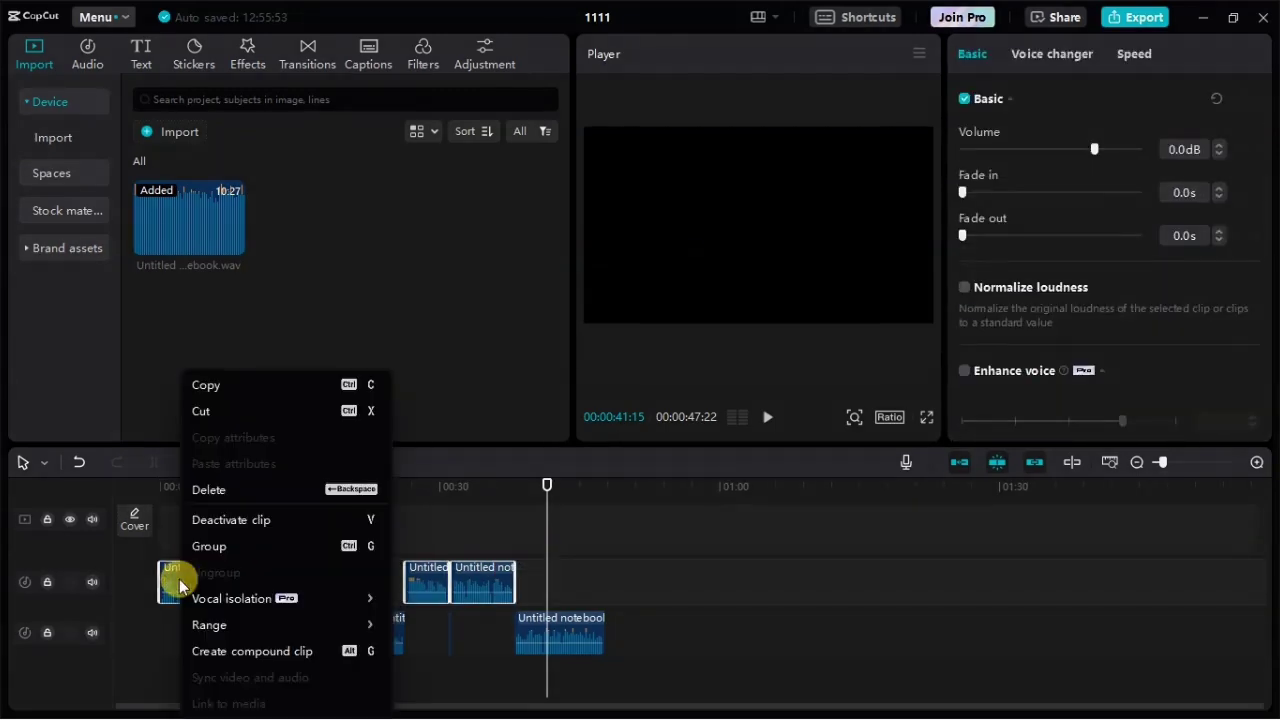
pyautogui.click(260, 656)
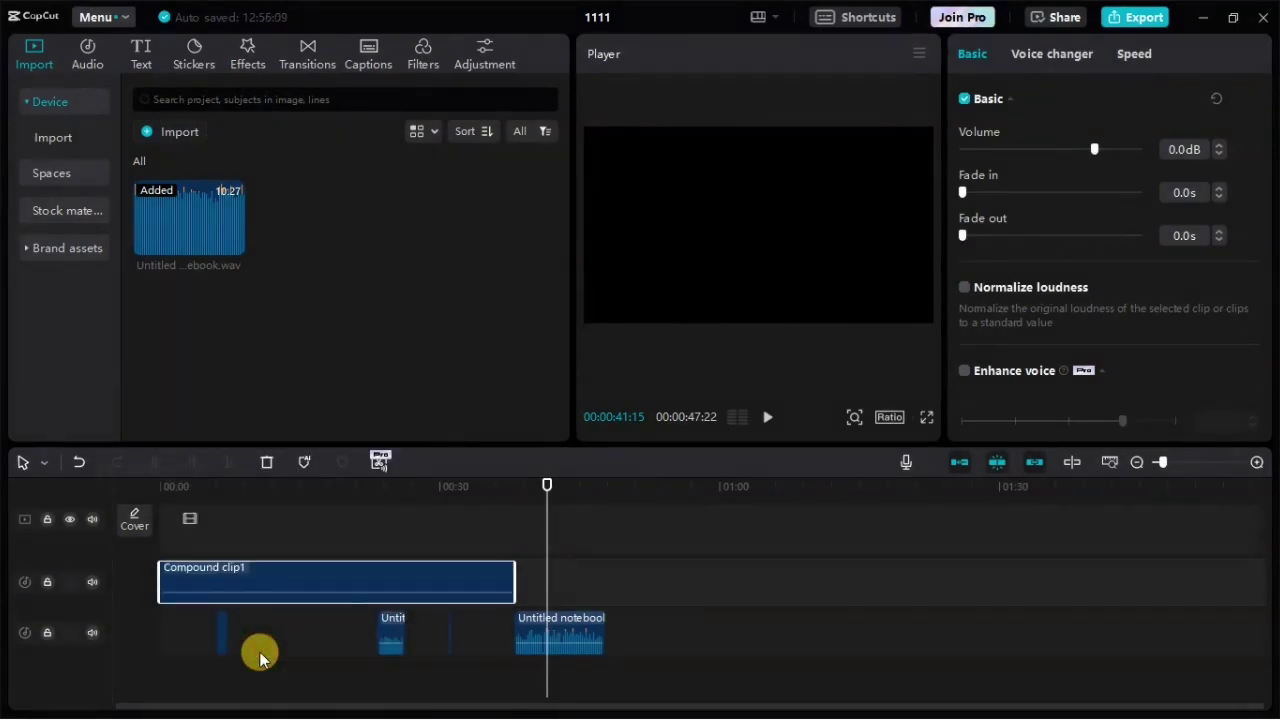
# Combine all the audio segments on the lower audio track into a second compound clip
pyautogui.click(188, 634)
pyautogui.moveTo(200, 632); pyautogui.dragTo(612, 662)
pyautogui.rightClick(548, 638)
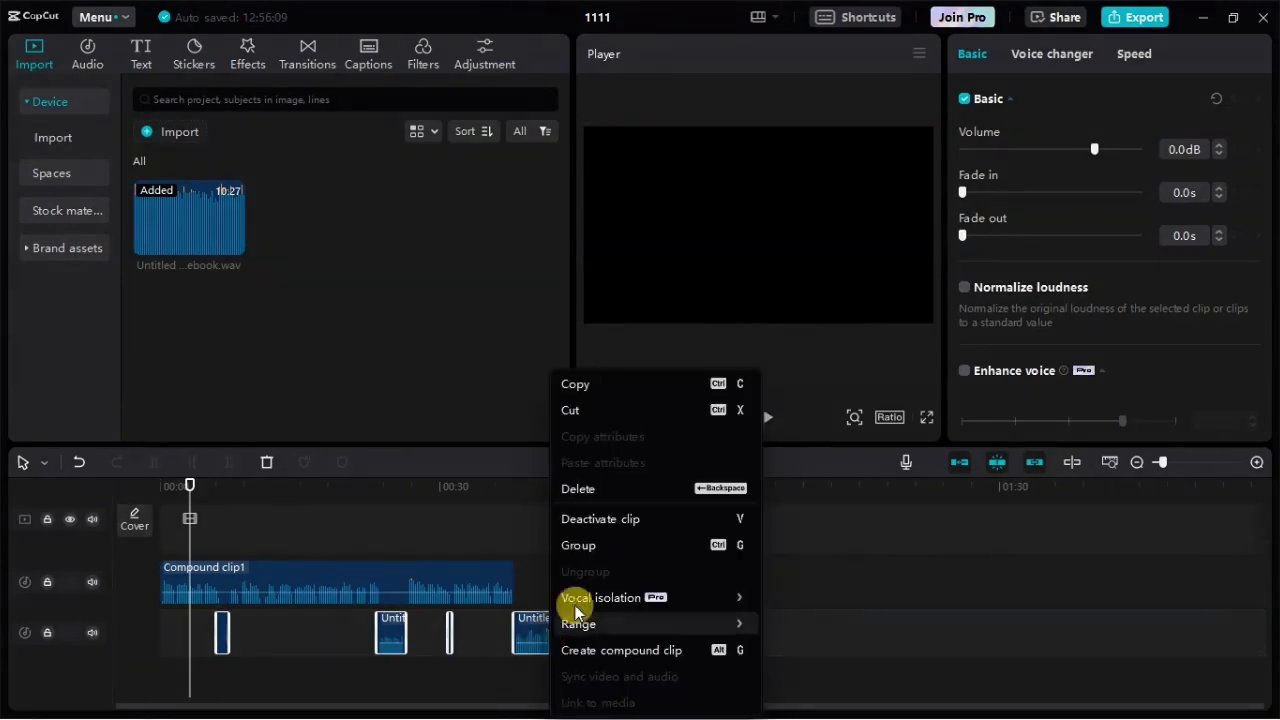
pyautogui.click(619, 651)
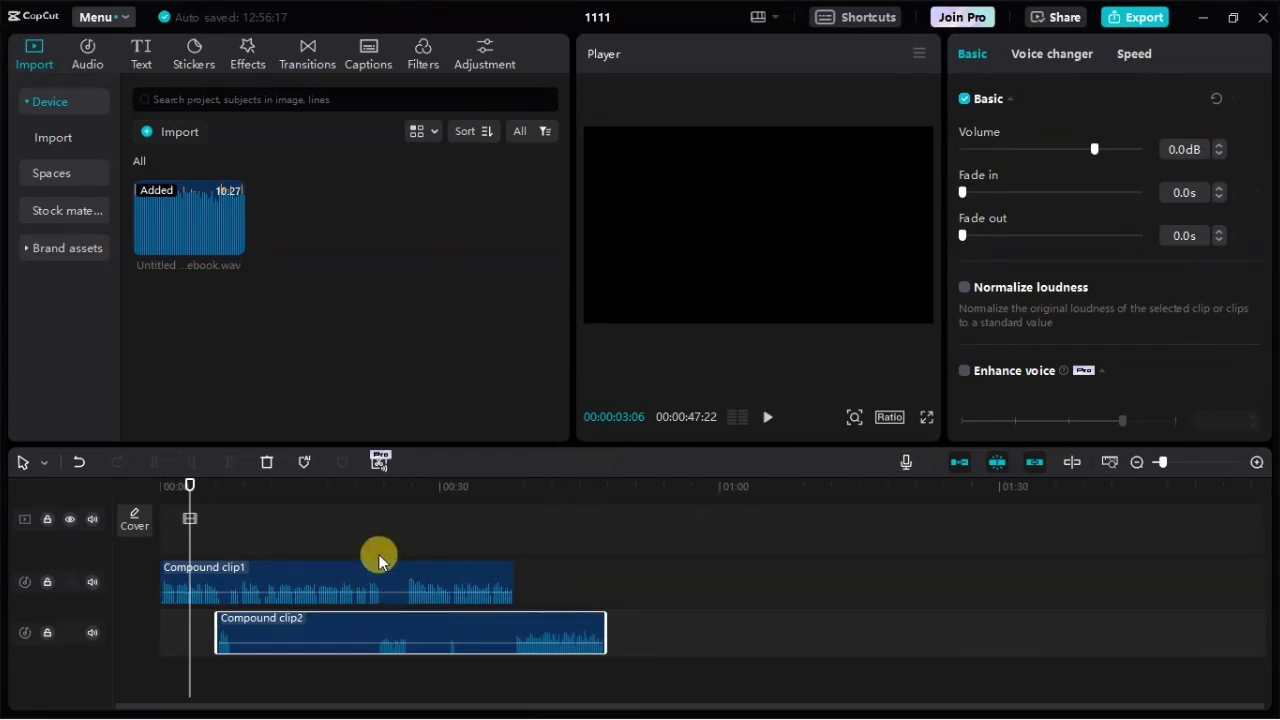
# Mute the lower audio track holding Compound clip2 so that only Compound clip1 is heard
pyautogui.click(315, 570)
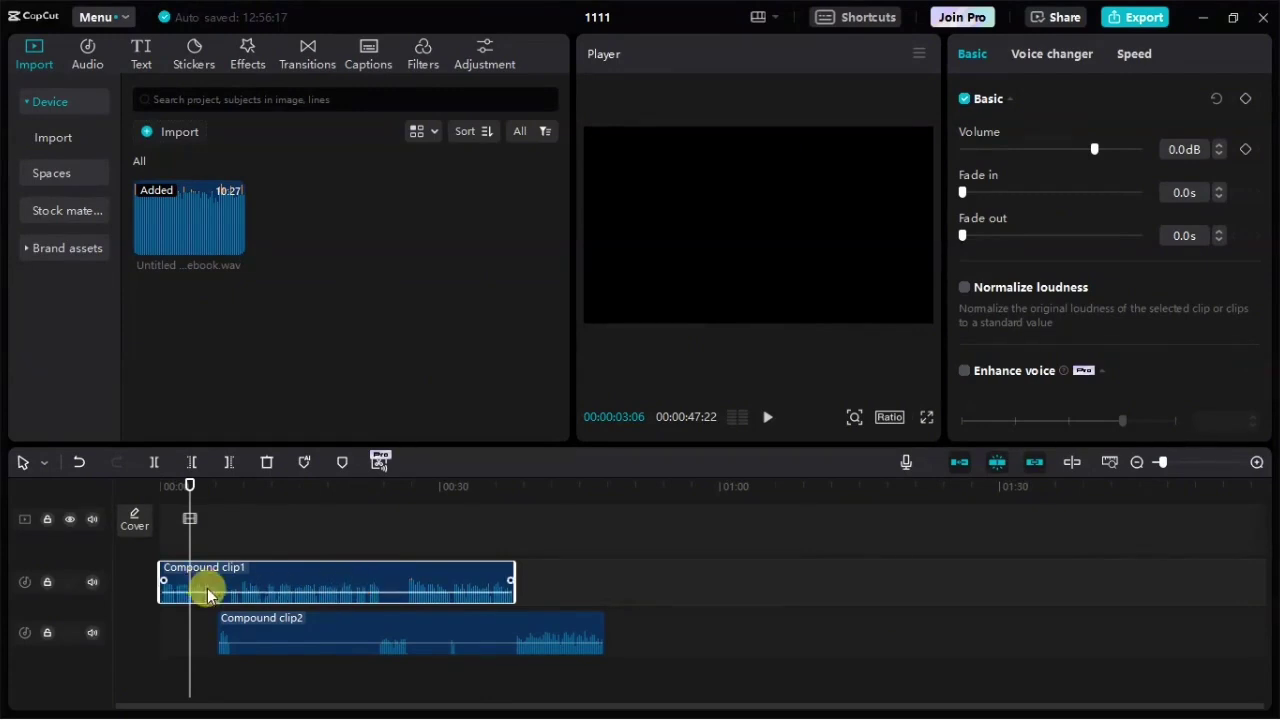
pyautogui.click(251, 623)
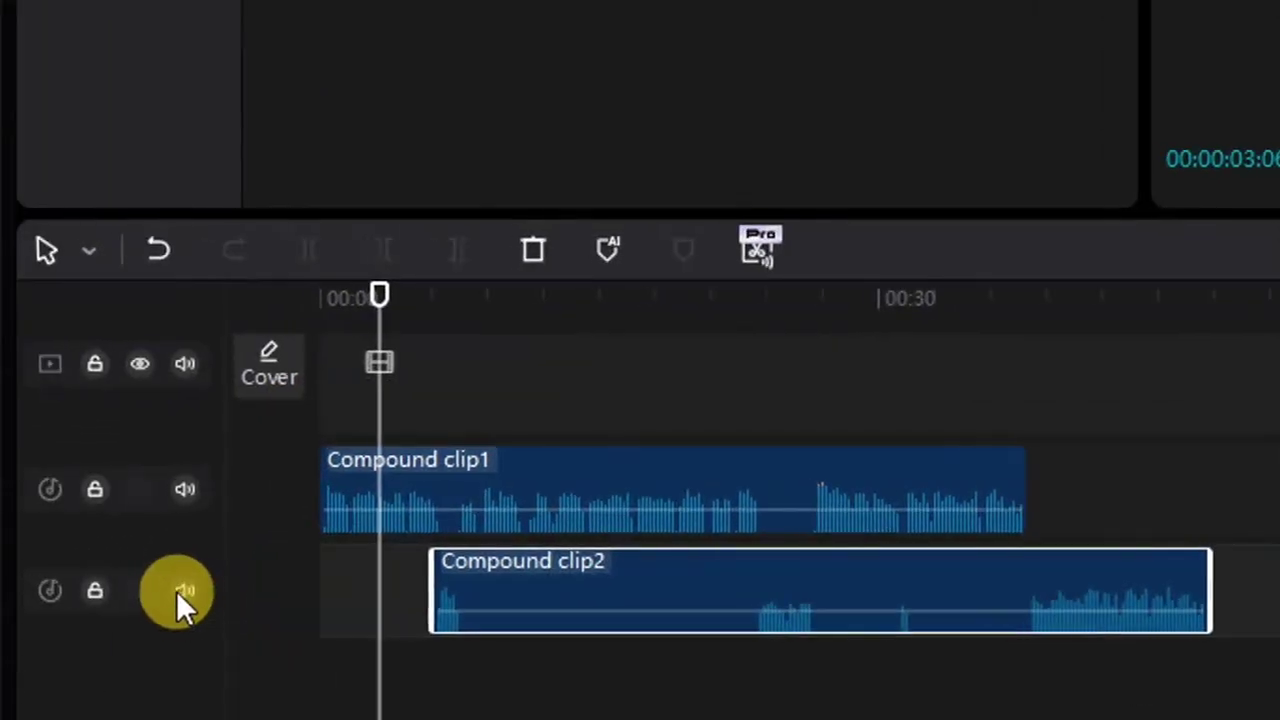
pyautogui.click(185, 586)
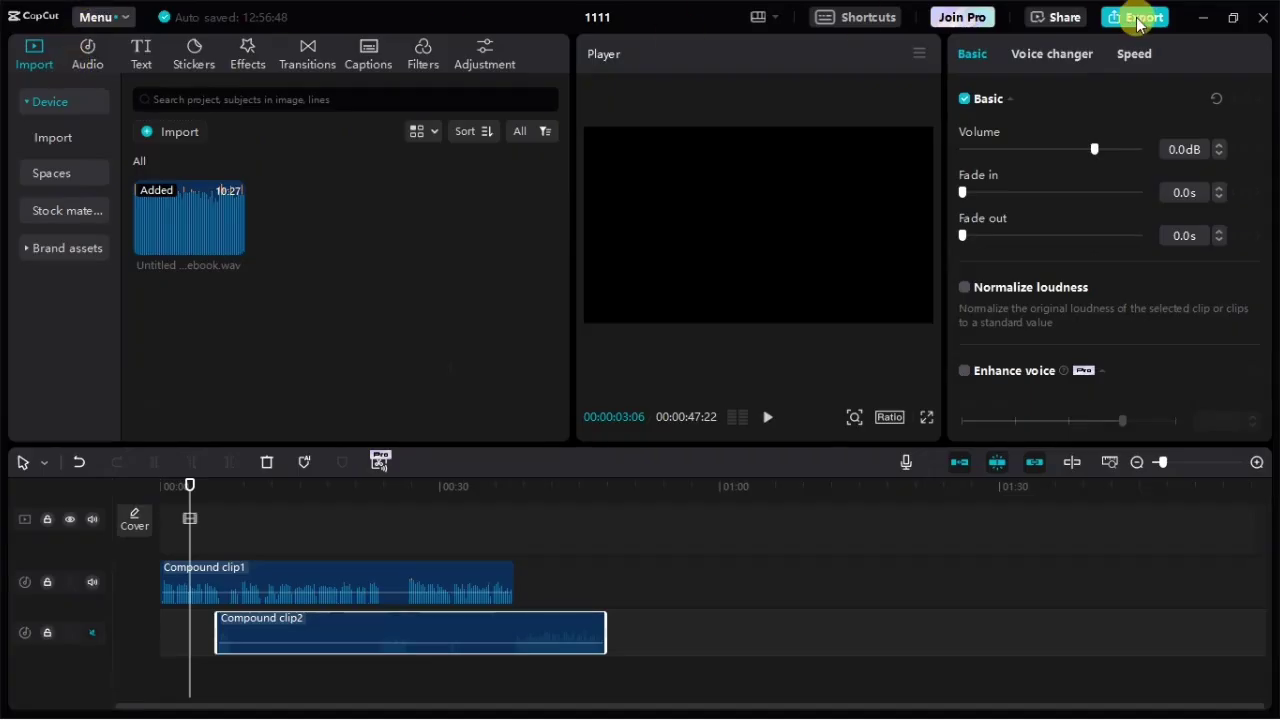
# Open the export settings and name the export "male voice"
pyautogui.click(1138, 20)
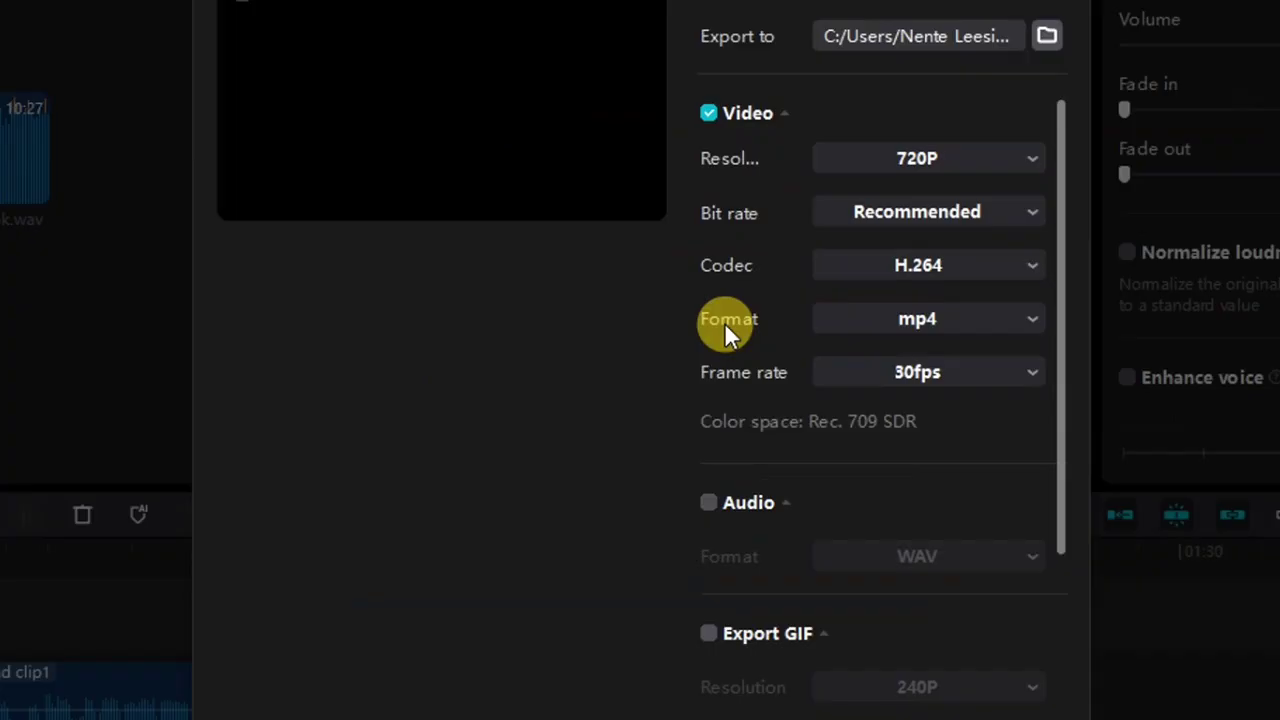
pyautogui.moveTo(877, 109)
pyautogui.mouseDown()
pyautogui.moveTo(846, 114)
pyautogui.moveTo(887, 118)
pyautogui.mouseUp()
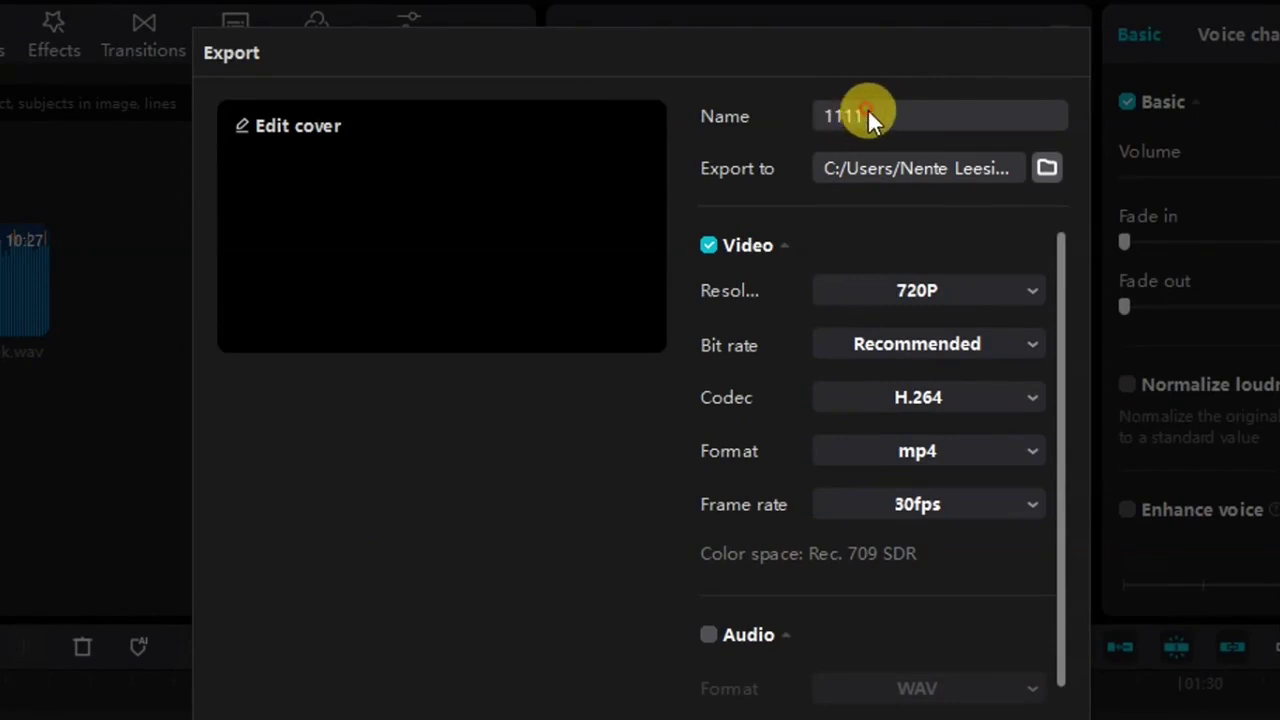
pyautogui.write('ma')
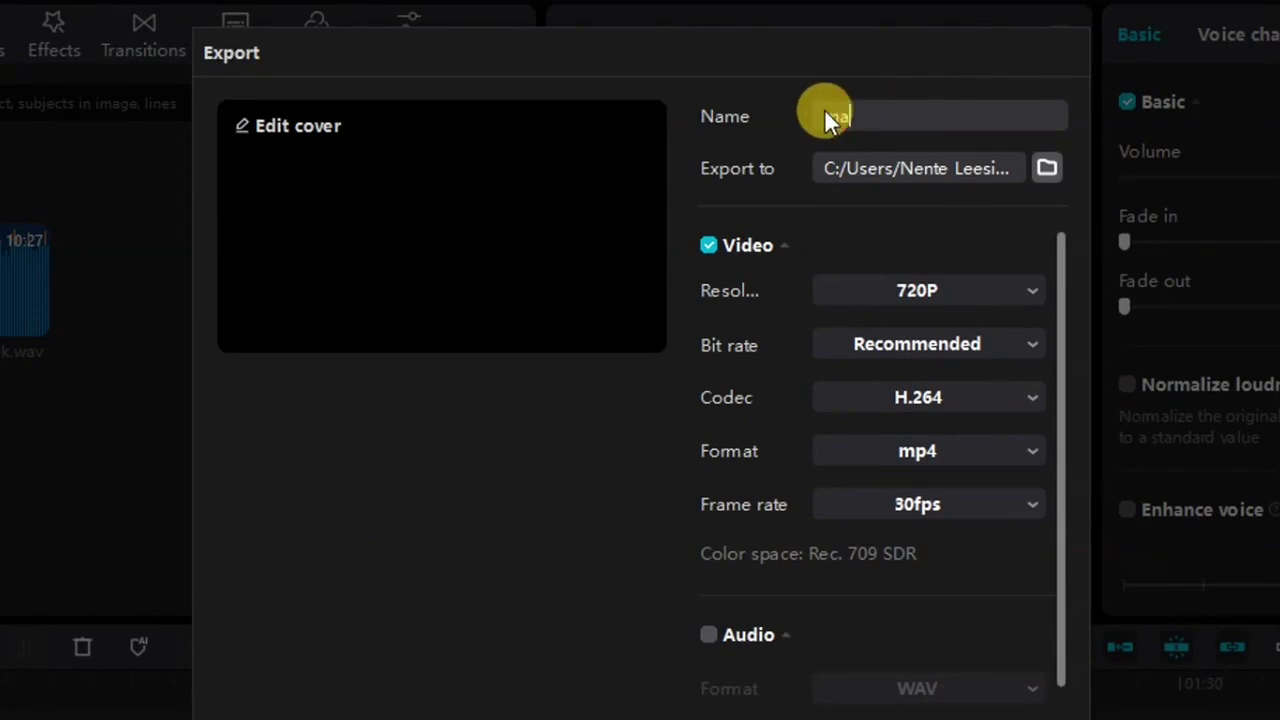
pyautogui.write('le voice')
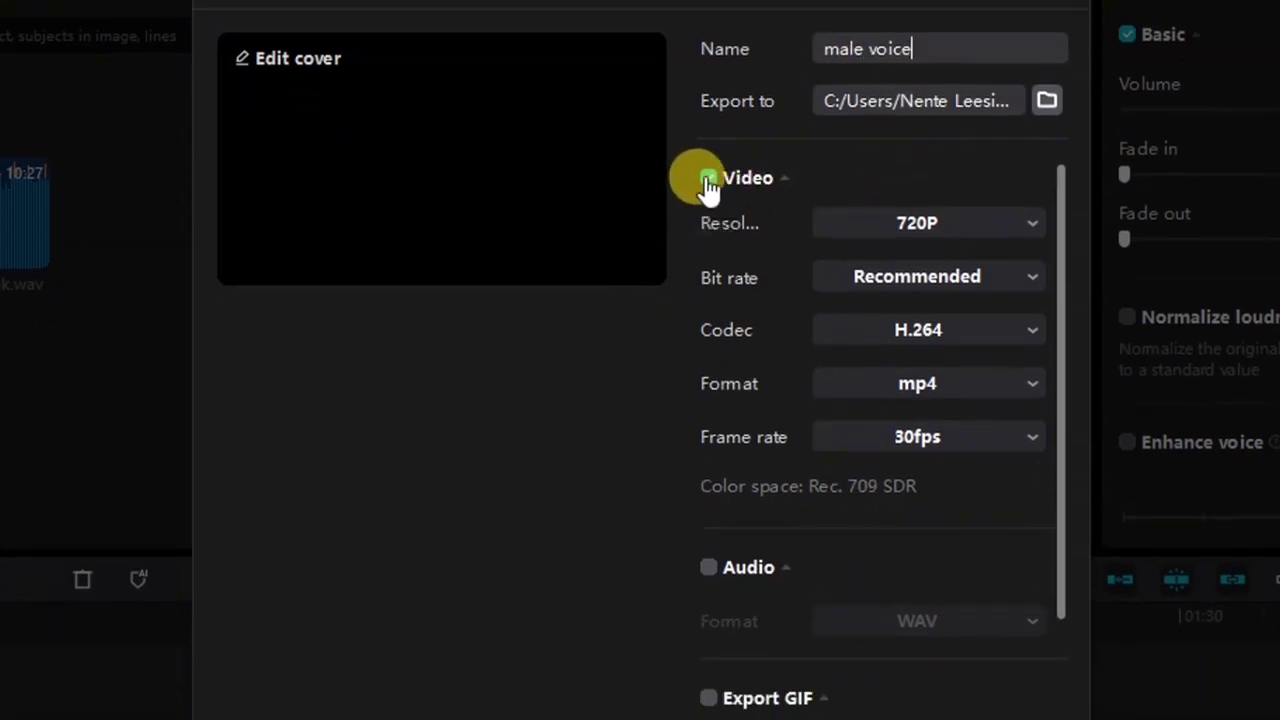
# Turn off video export, enable audio export and set the audio format to MP3
pyautogui.click(708, 180)
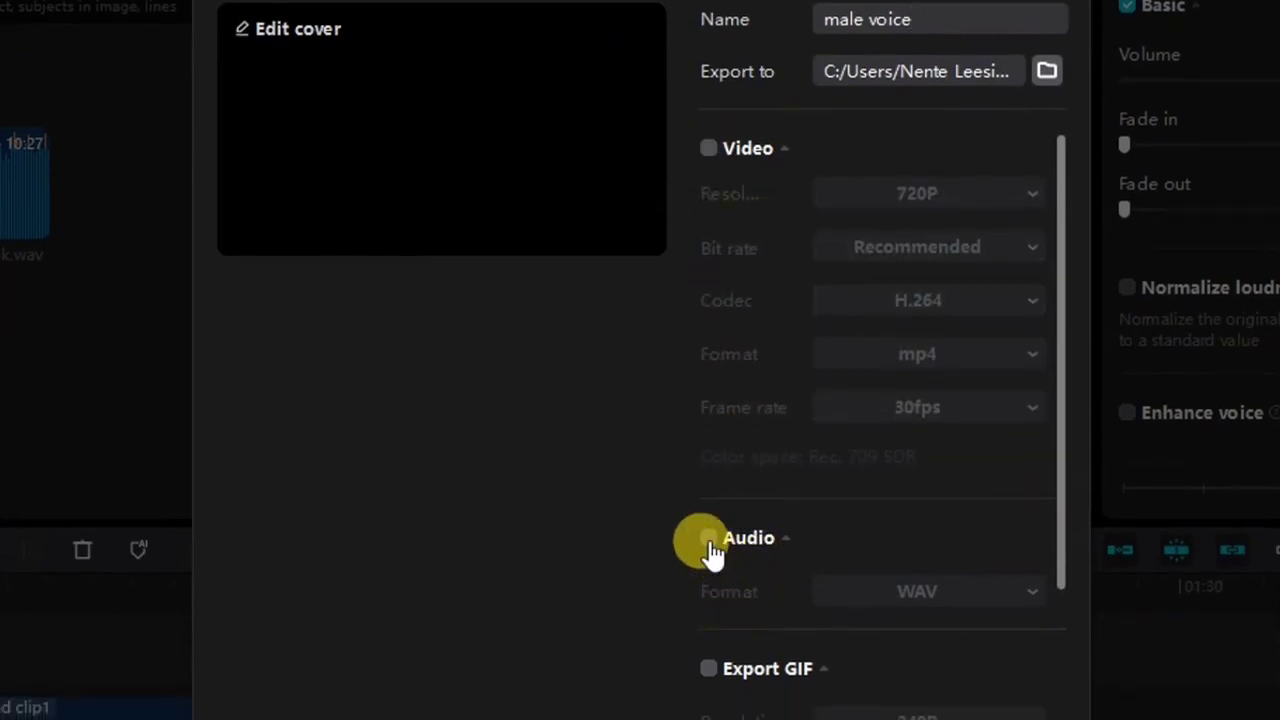
pyautogui.click(708, 540)
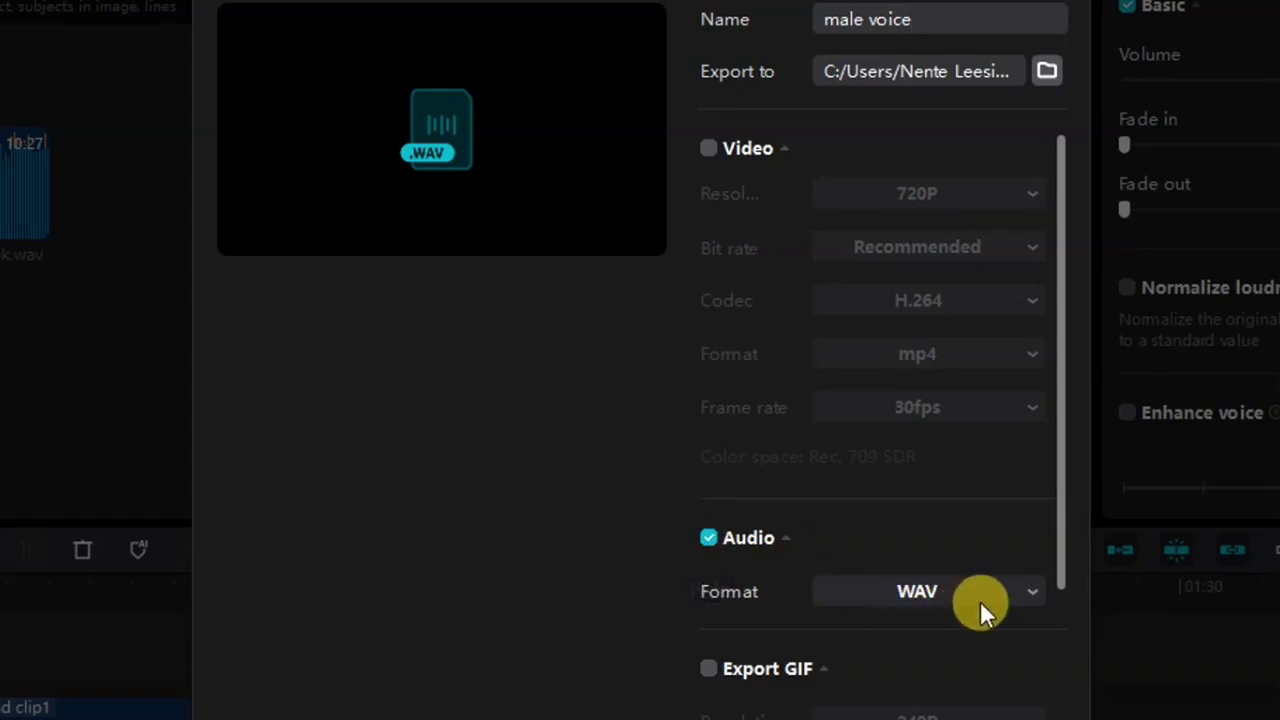
pyautogui.click(1008, 592)
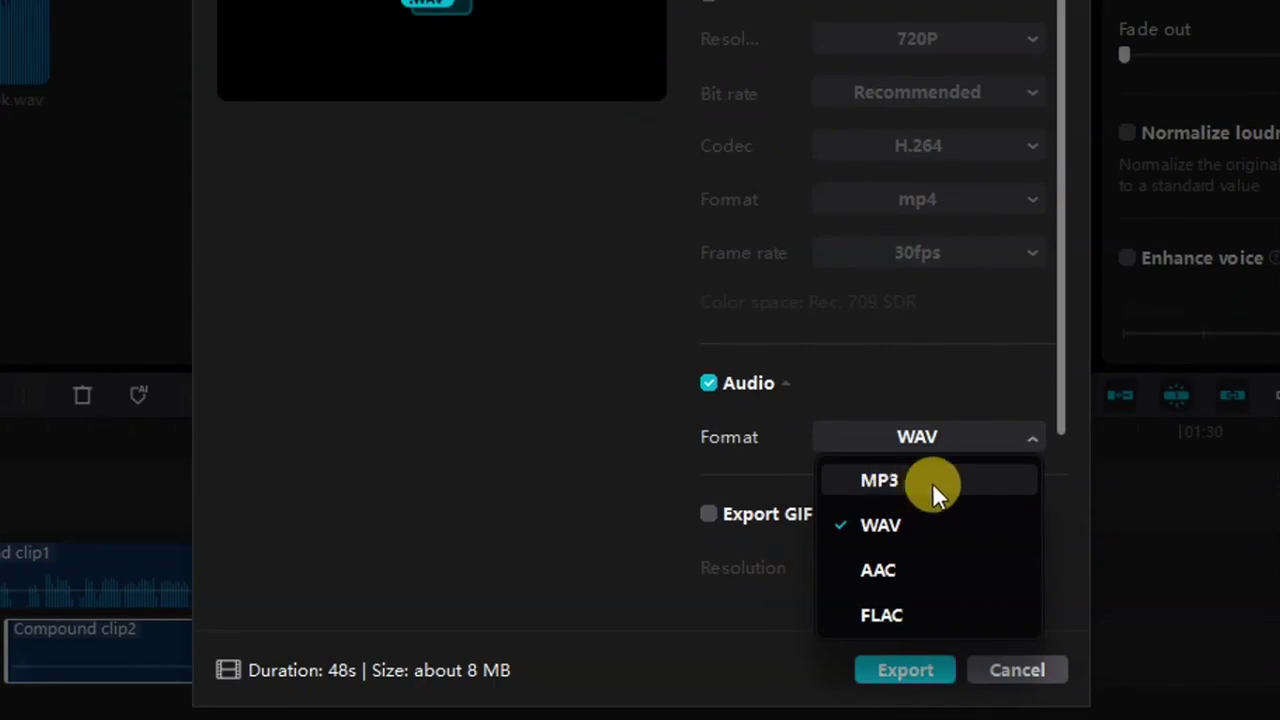
pyautogui.click(909, 481)
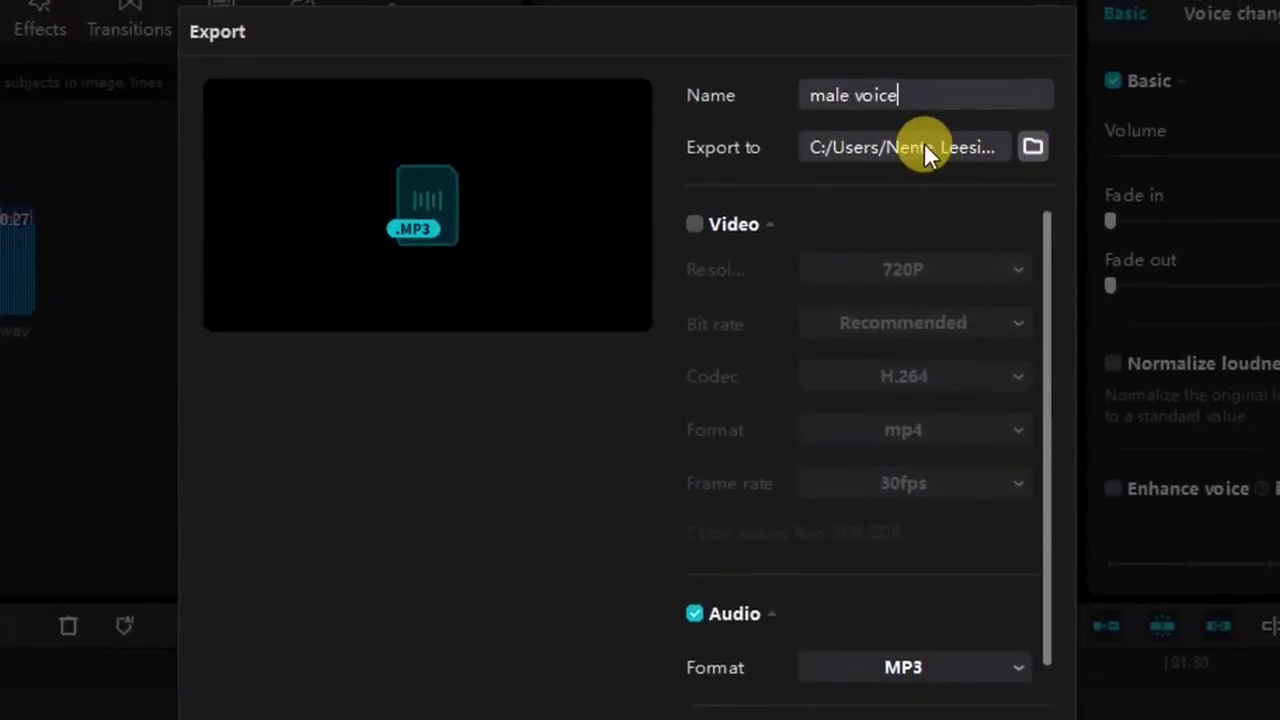
# Choose the destination folder, export the male voice audio and close the export dialog
pyautogui.click(1035, 143)
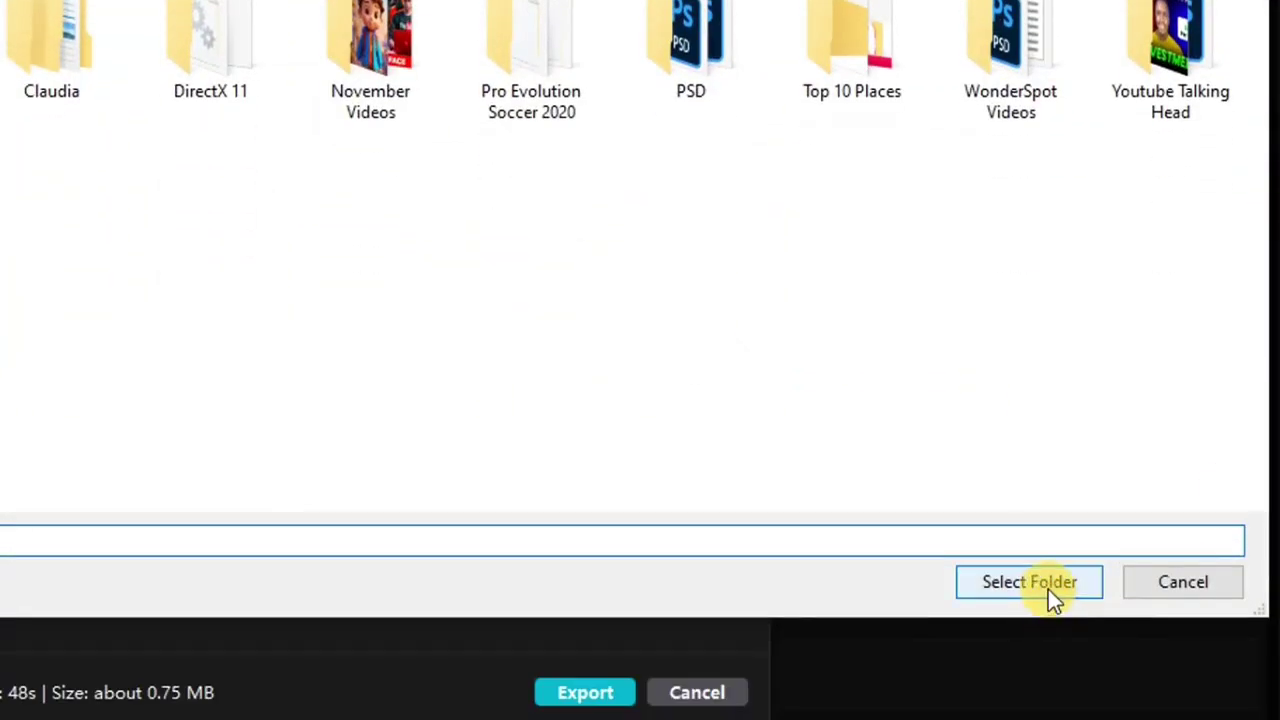
pyautogui.click(1046, 583)
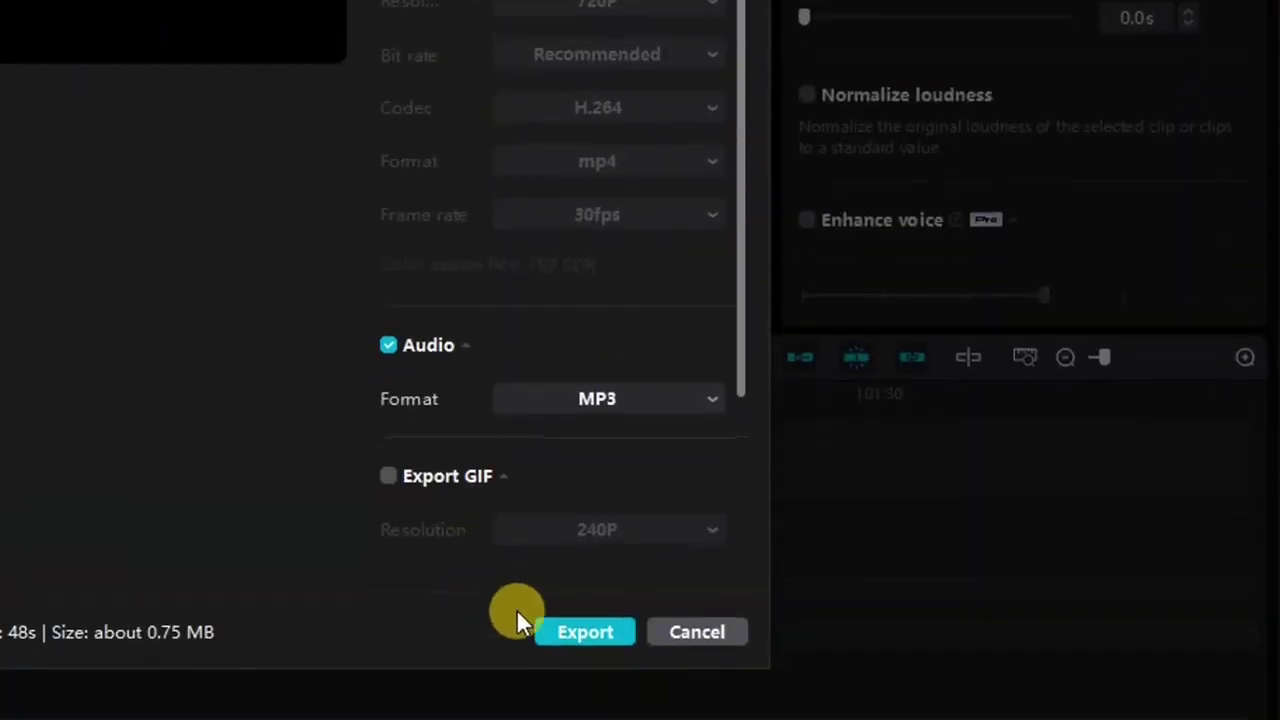
pyautogui.click(575, 695)
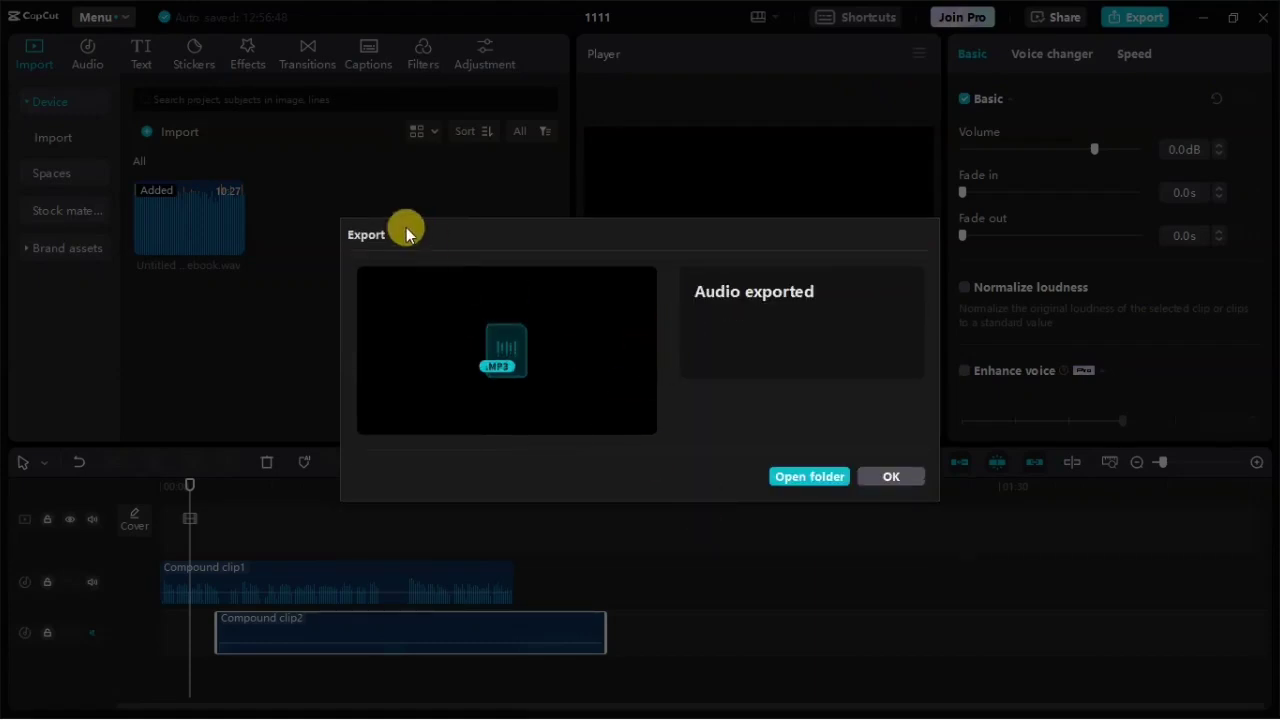
pyautogui.click(892, 478)
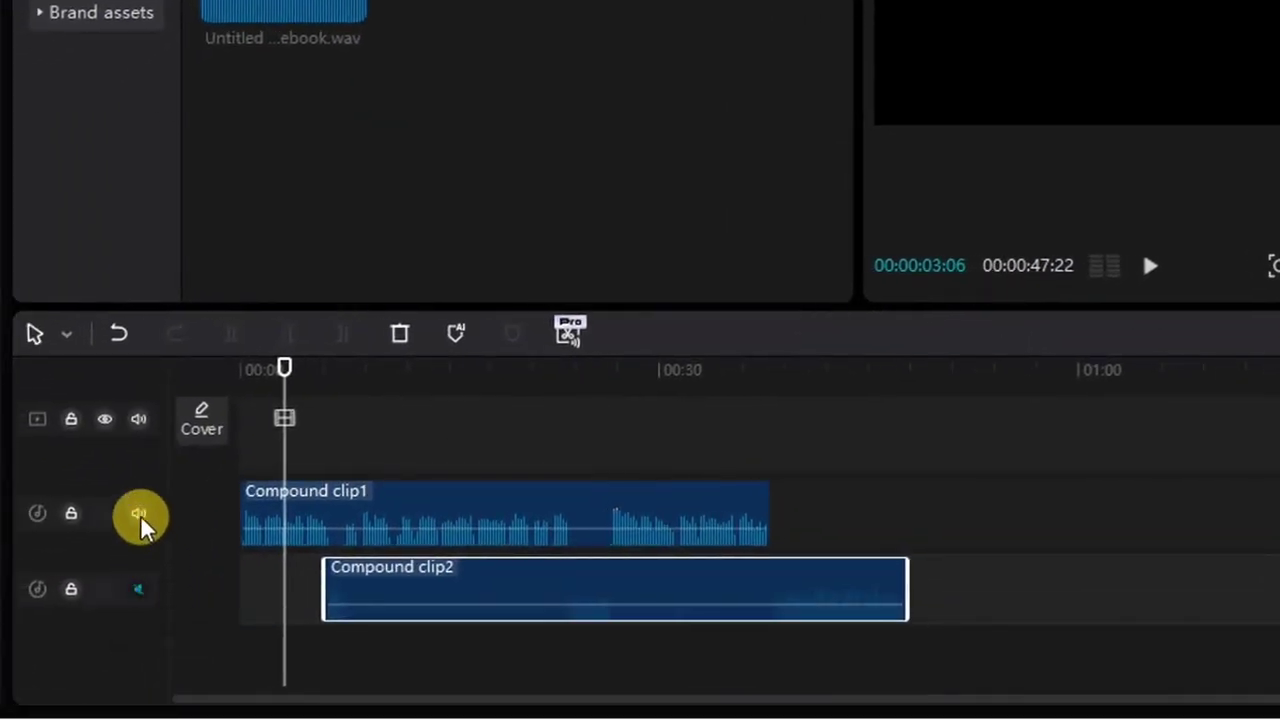
# Unmute the lower track with Compound clip2 and mute the upper track with Compound clip1
pyautogui.click(138, 590)
pyautogui.click(138, 515)
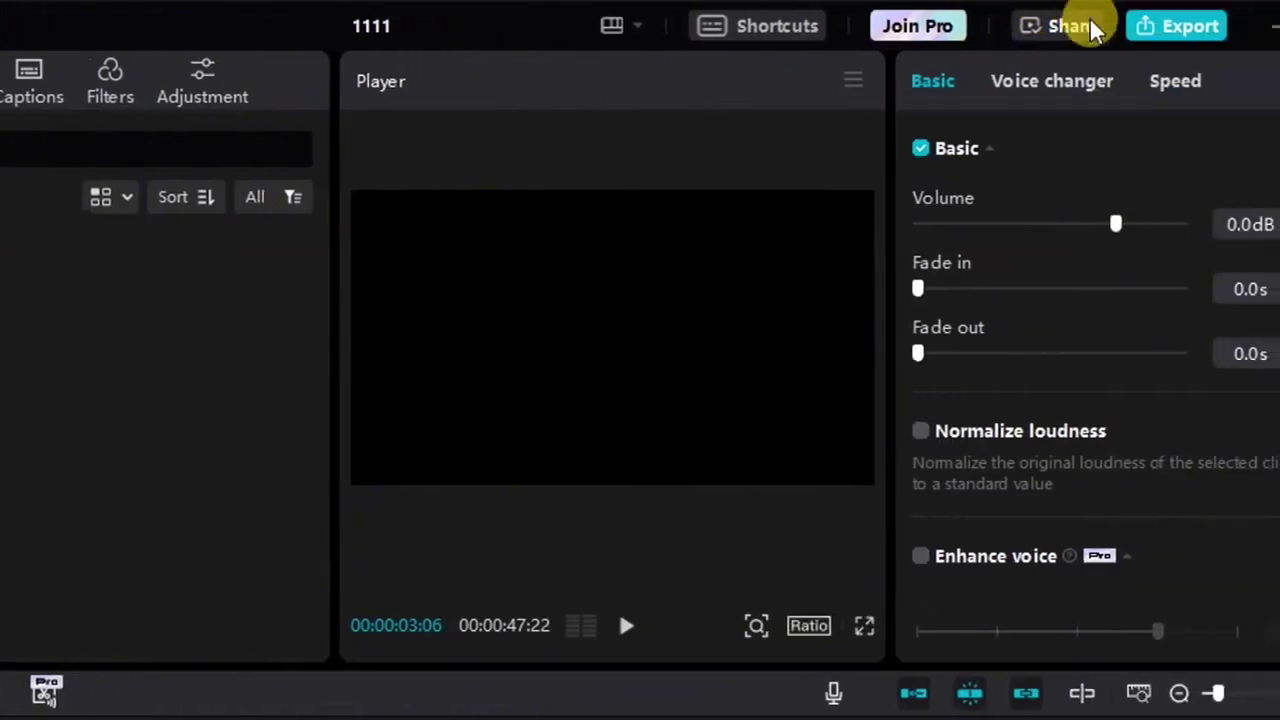
# Export the unmuted track as an MP3 audio file named "female voice"
pyautogui.click(1178, 27)
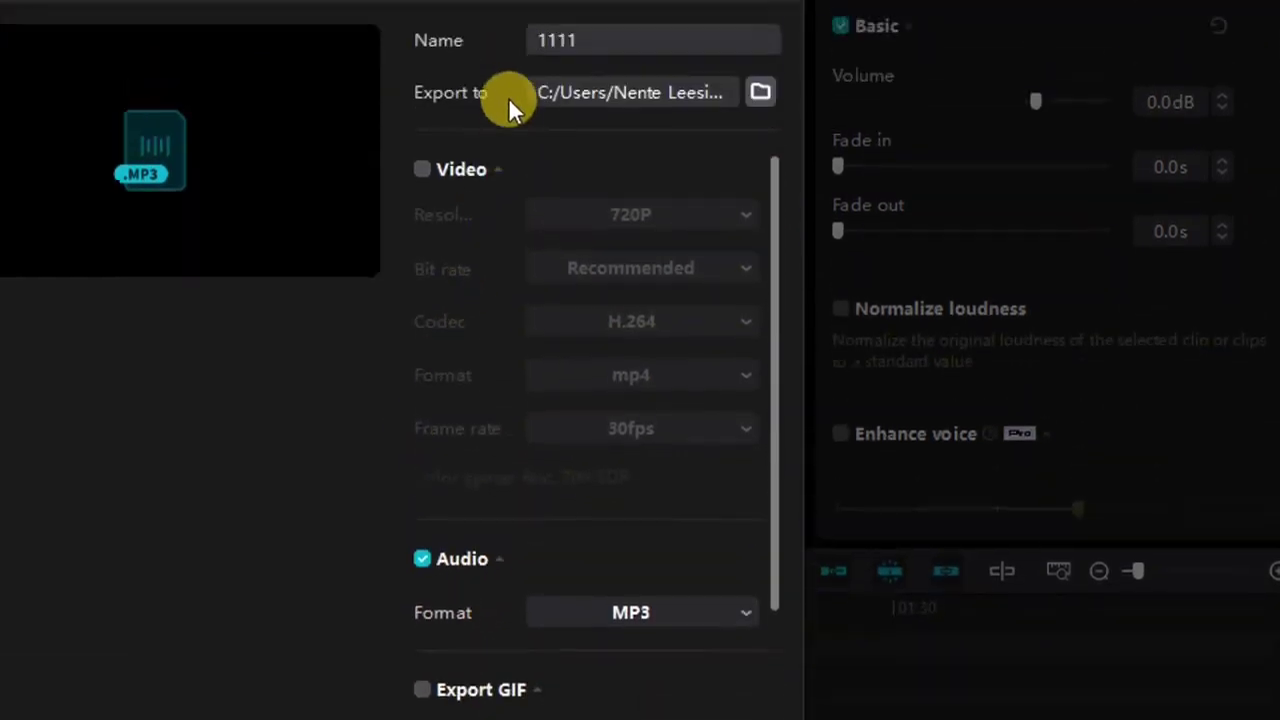
pyautogui.doubleClick(560, 41)
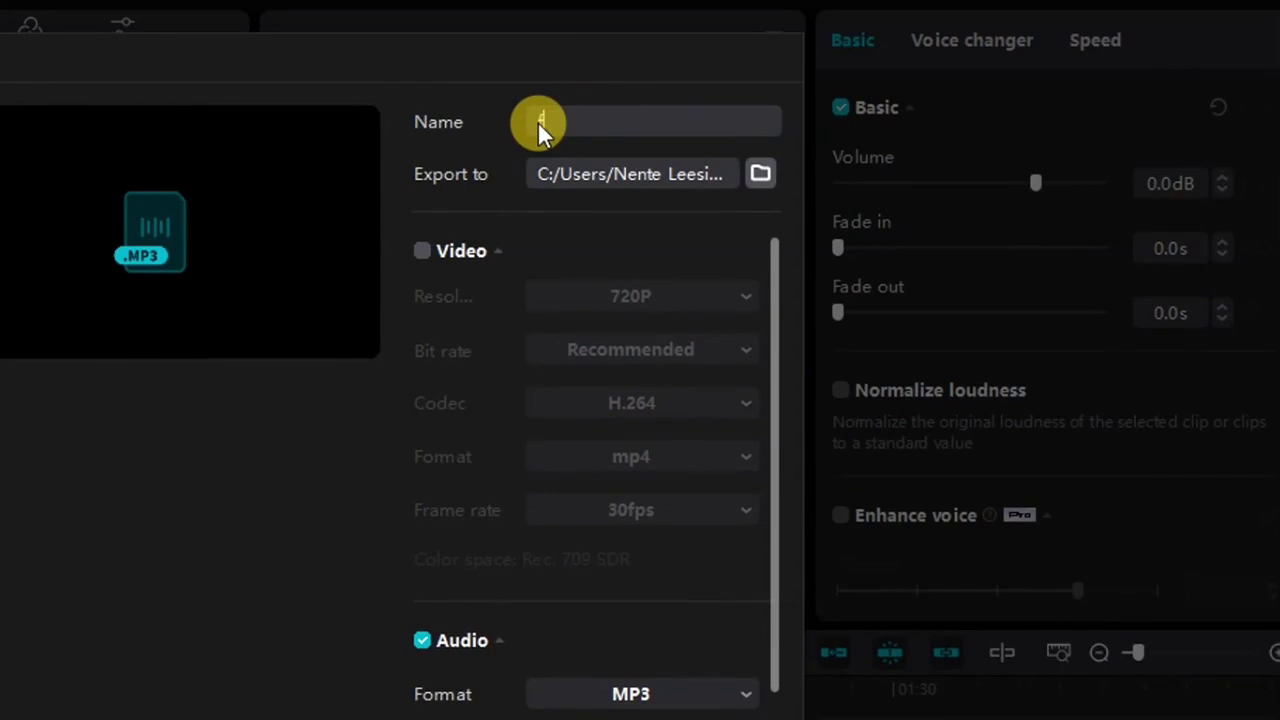
pyautogui.write('female voice')
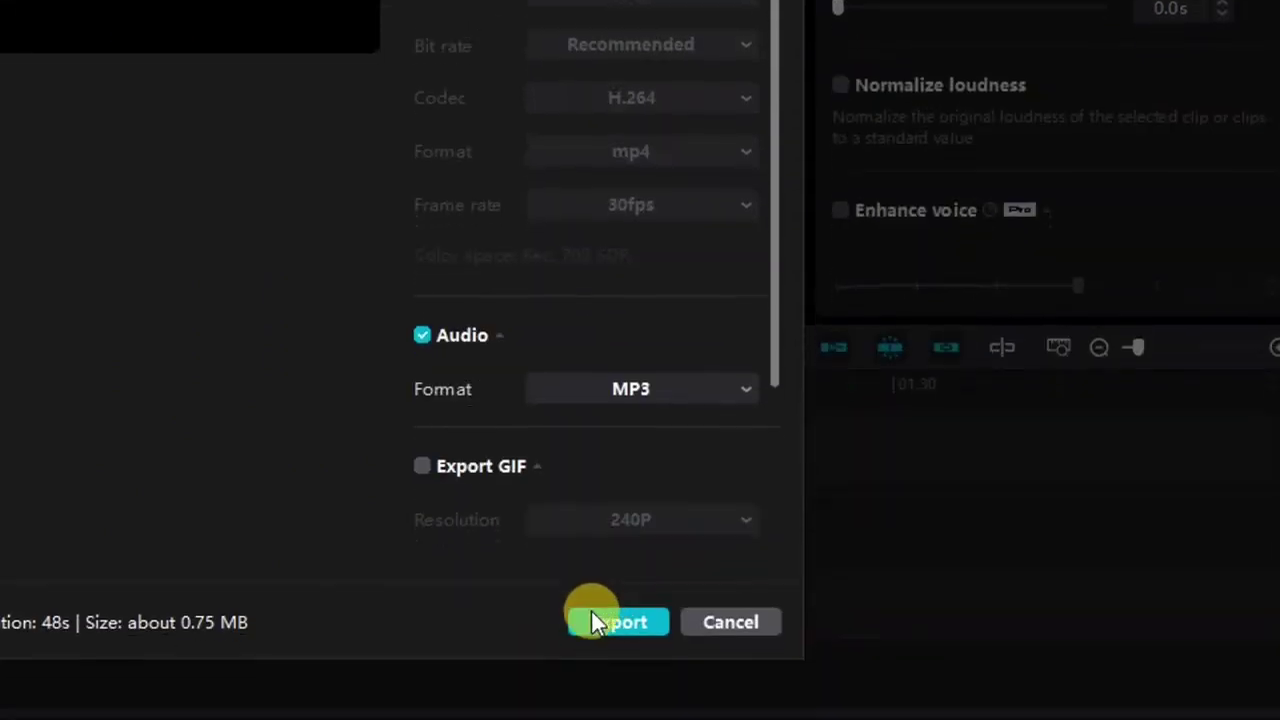
pyautogui.click(613, 612)
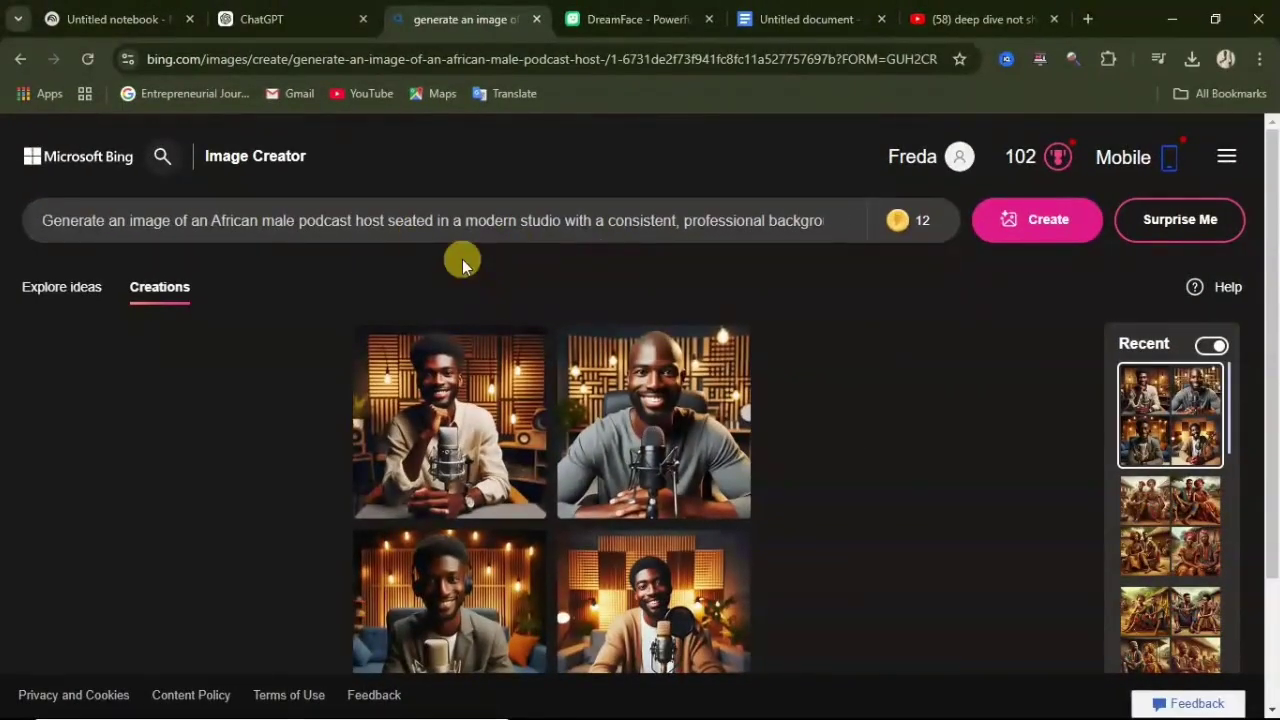
# In Bing Image Creator, copy the full African male podcast host prompt and open a fresh creation page without the boosts notice
pyautogui.click(129, 220)
pyautogui.moveTo(45, 220); pyautogui.dragTo(640, 200)
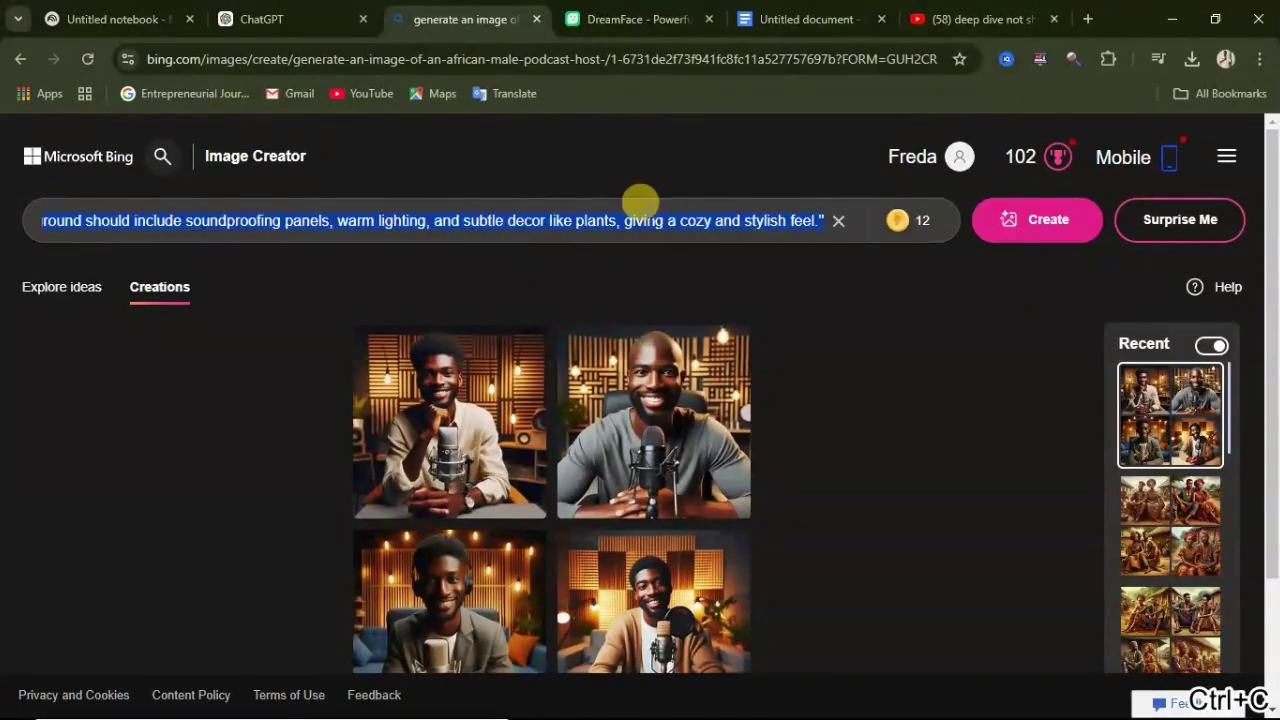
pyautogui.click(255, 158)
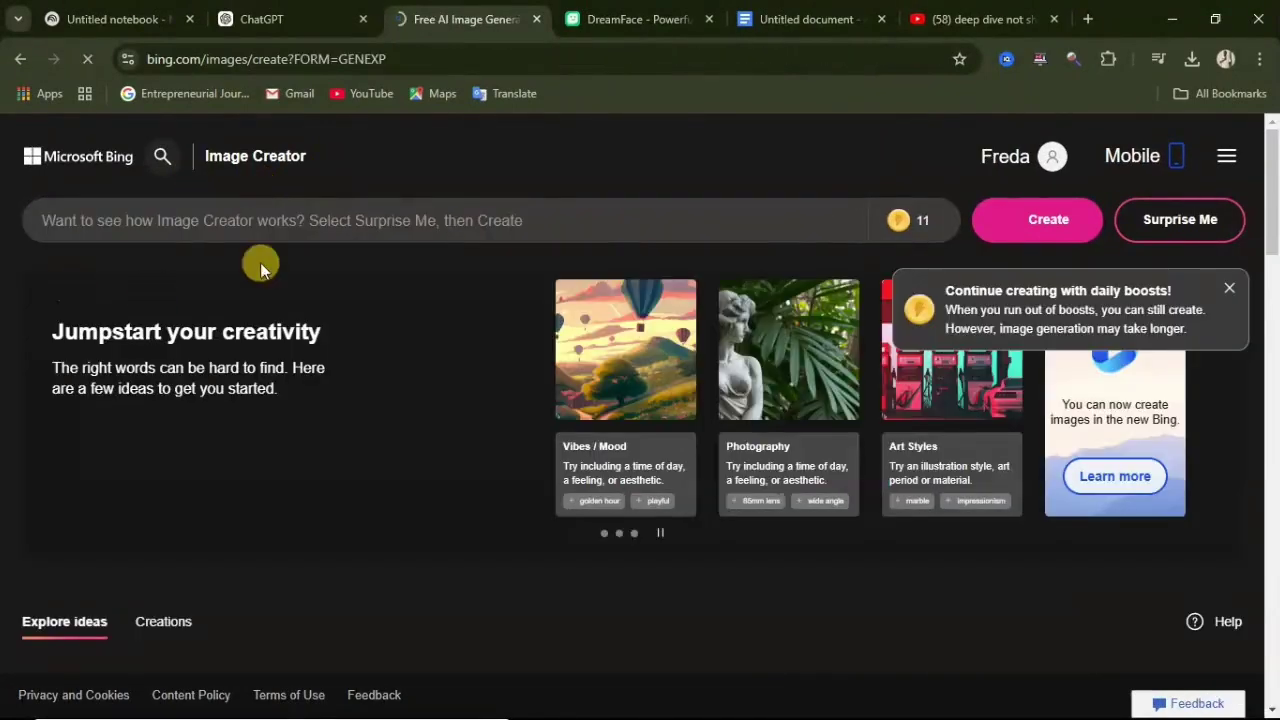
pyautogui.click(1228, 288)
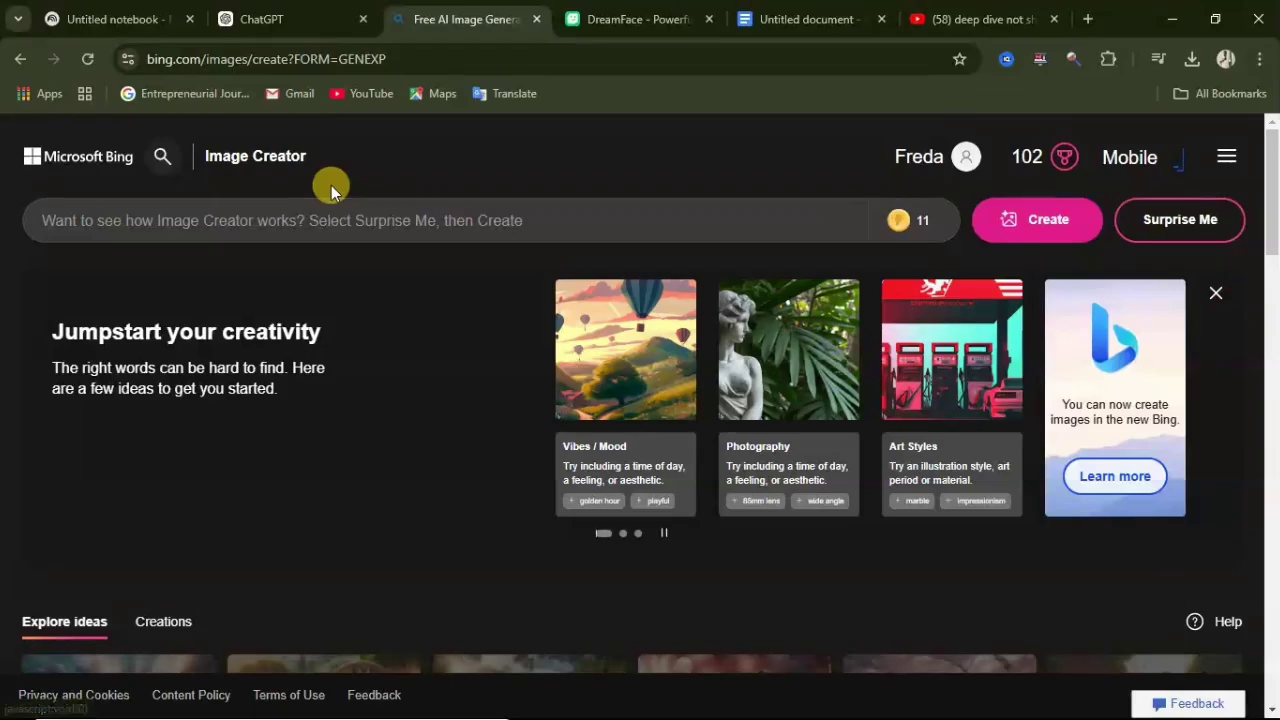
# Paste the copied male podcast host prompt as the image description and generate the images
pyautogui.click(247, 210)
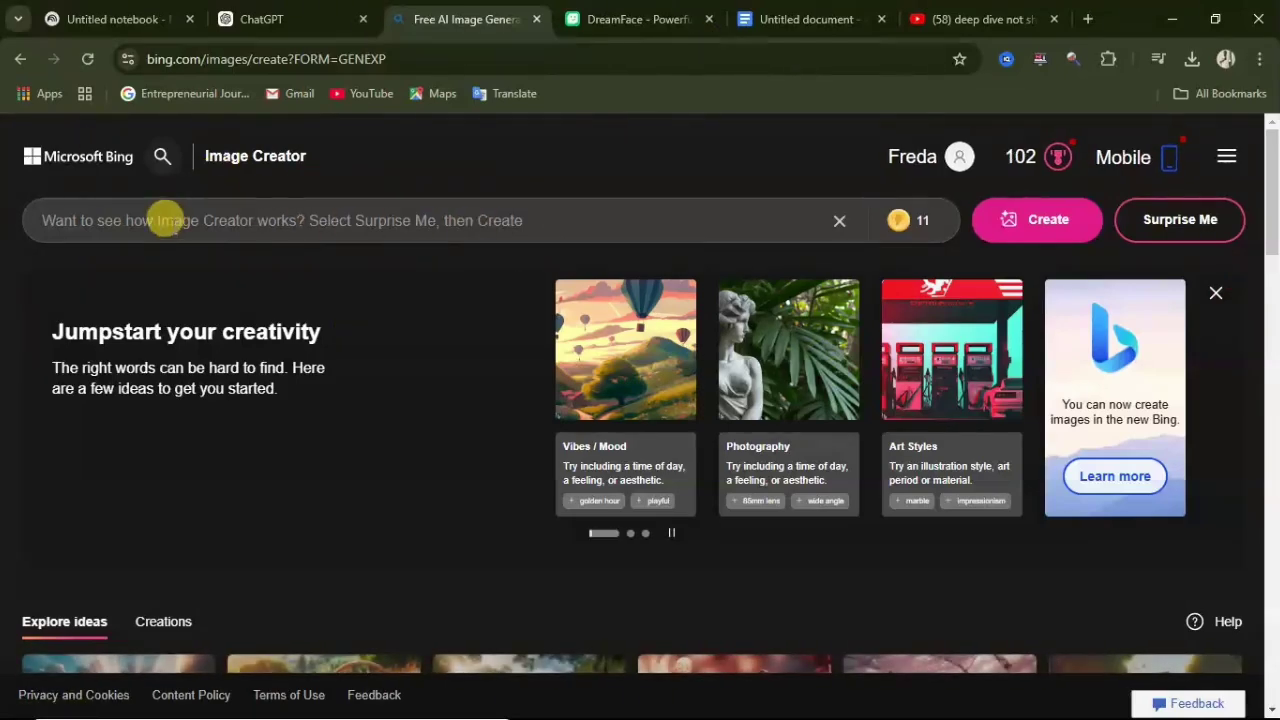
pyautogui.rightClick(112, 222)
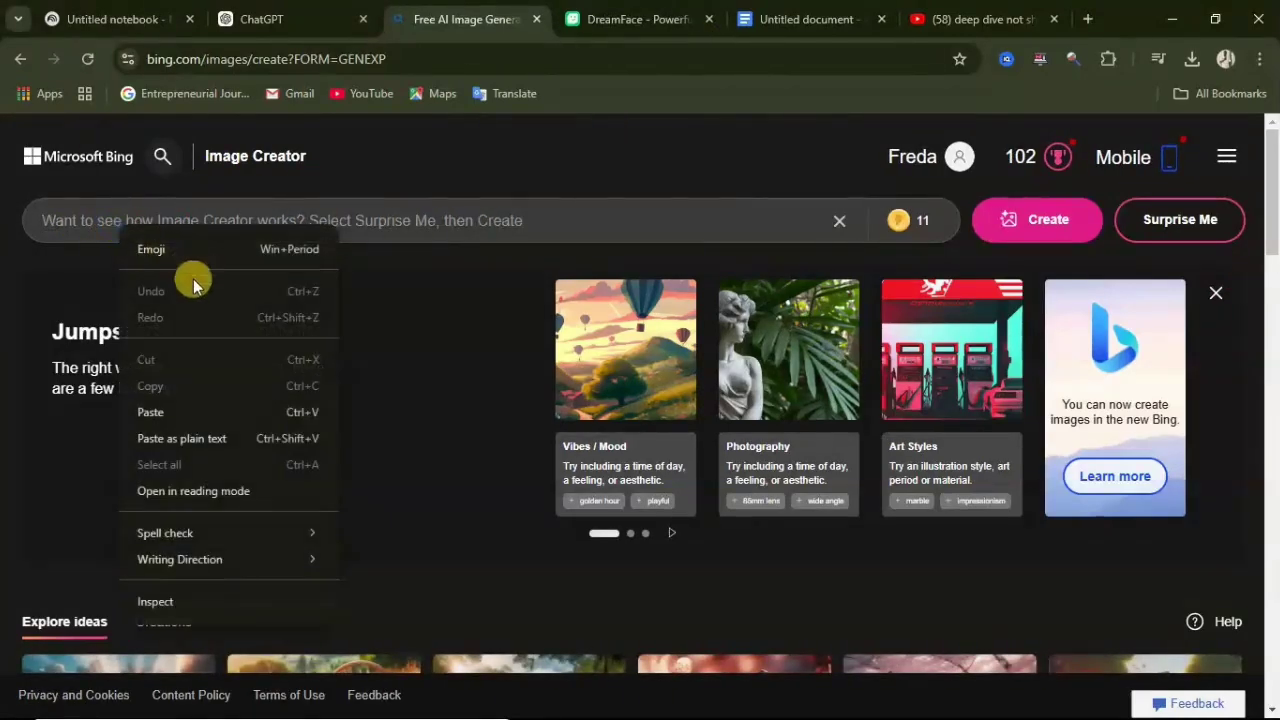
pyautogui.click(186, 407)
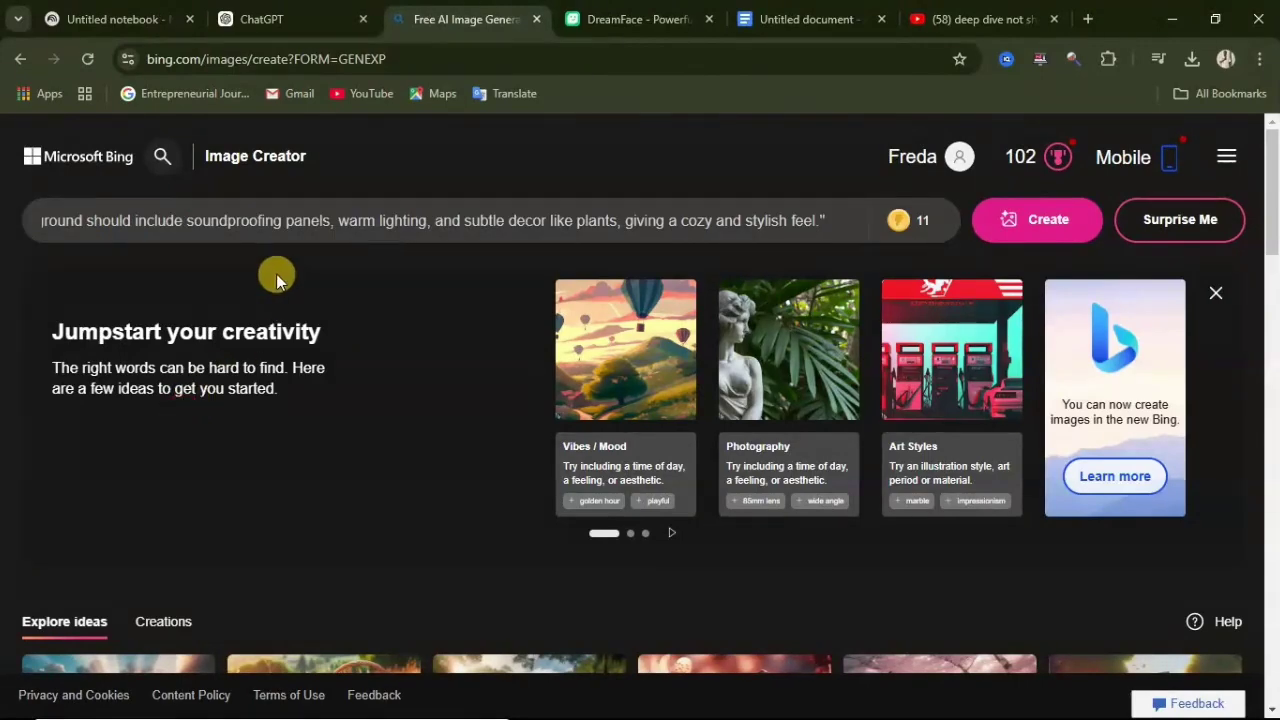
pyautogui.click(1057, 229)
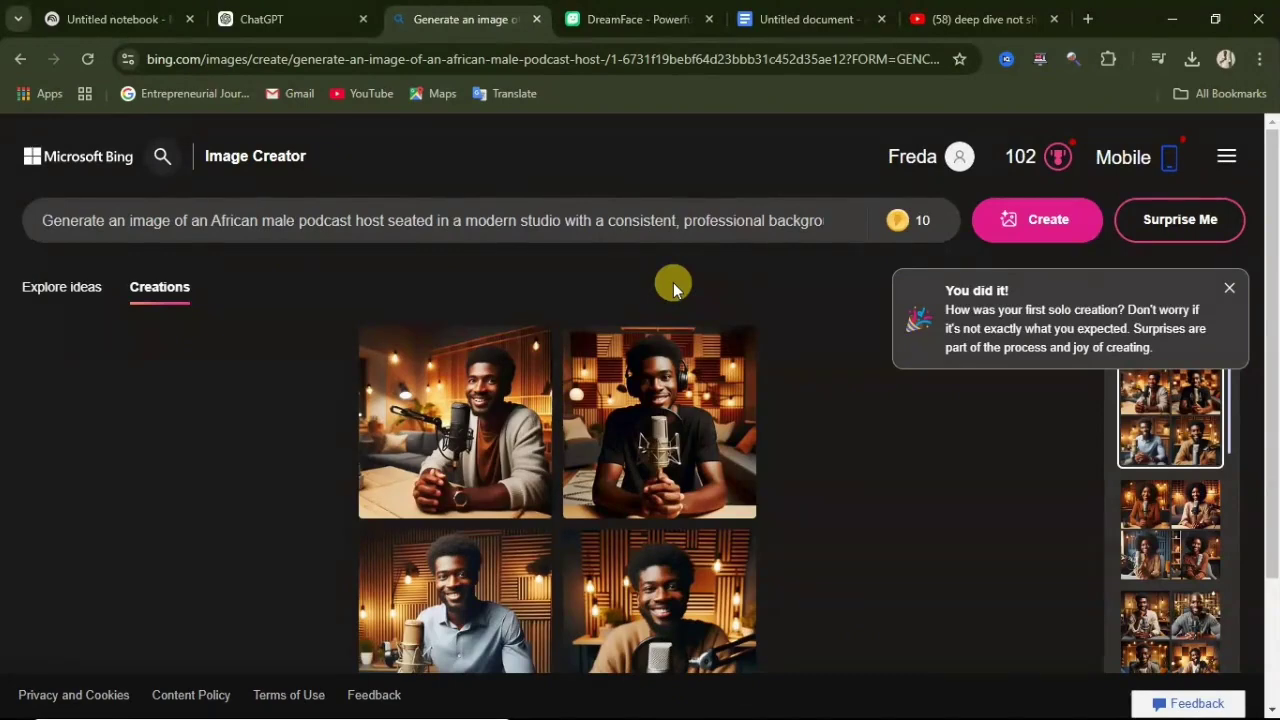
# Go through the generated male host images and download the one of the man in the blue shirt
pyautogui.scroll(-2, 808, 447)
pyautogui.scroll(2, 720, 460)
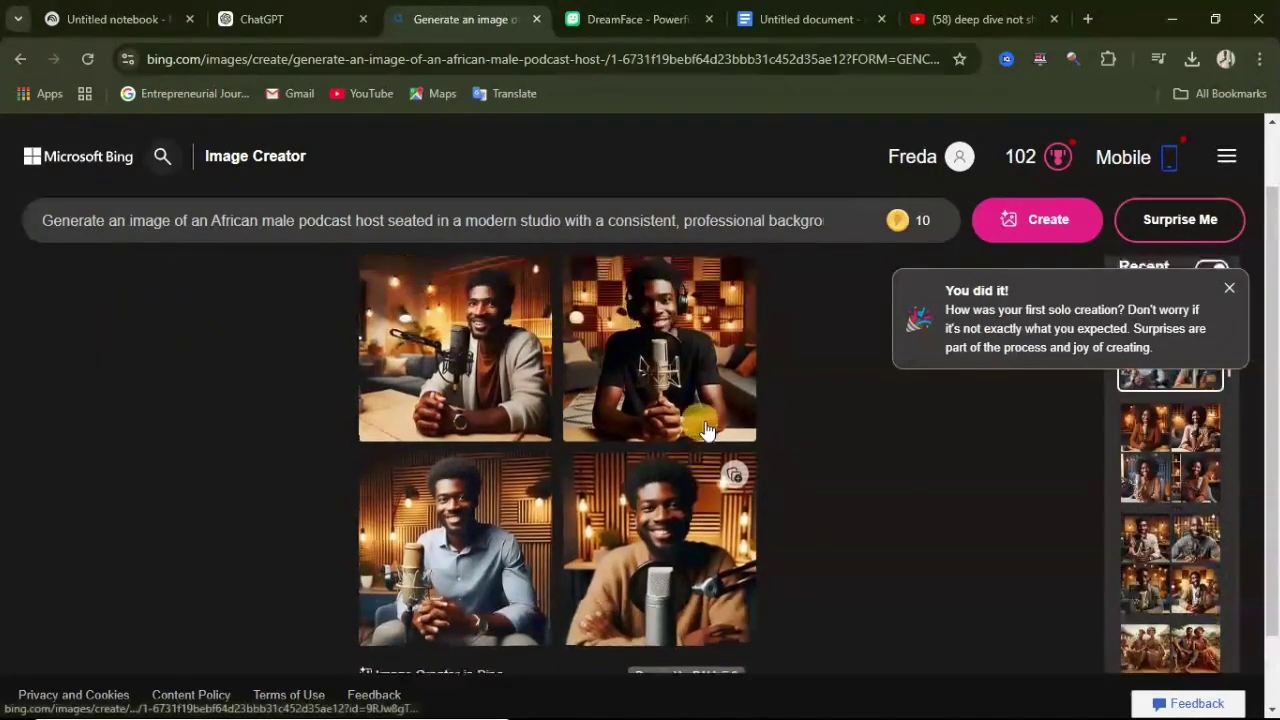
pyautogui.click(448, 362)
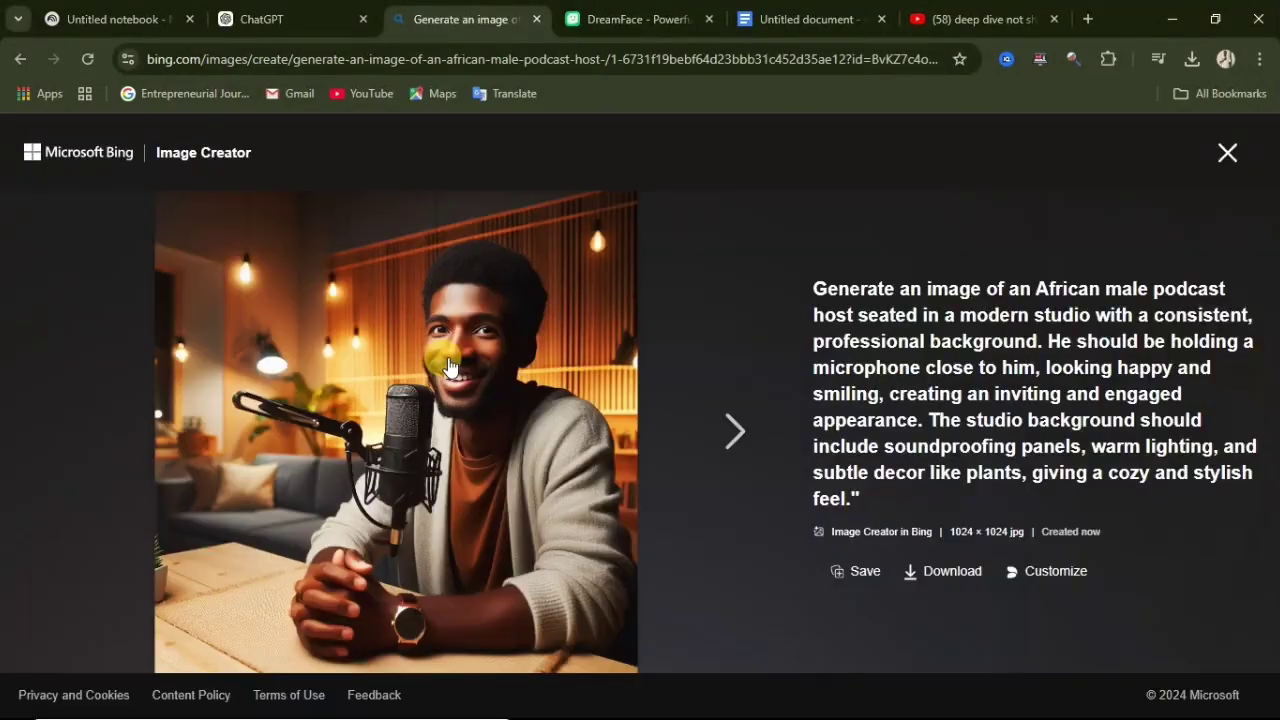
pyautogui.click(719, 433)
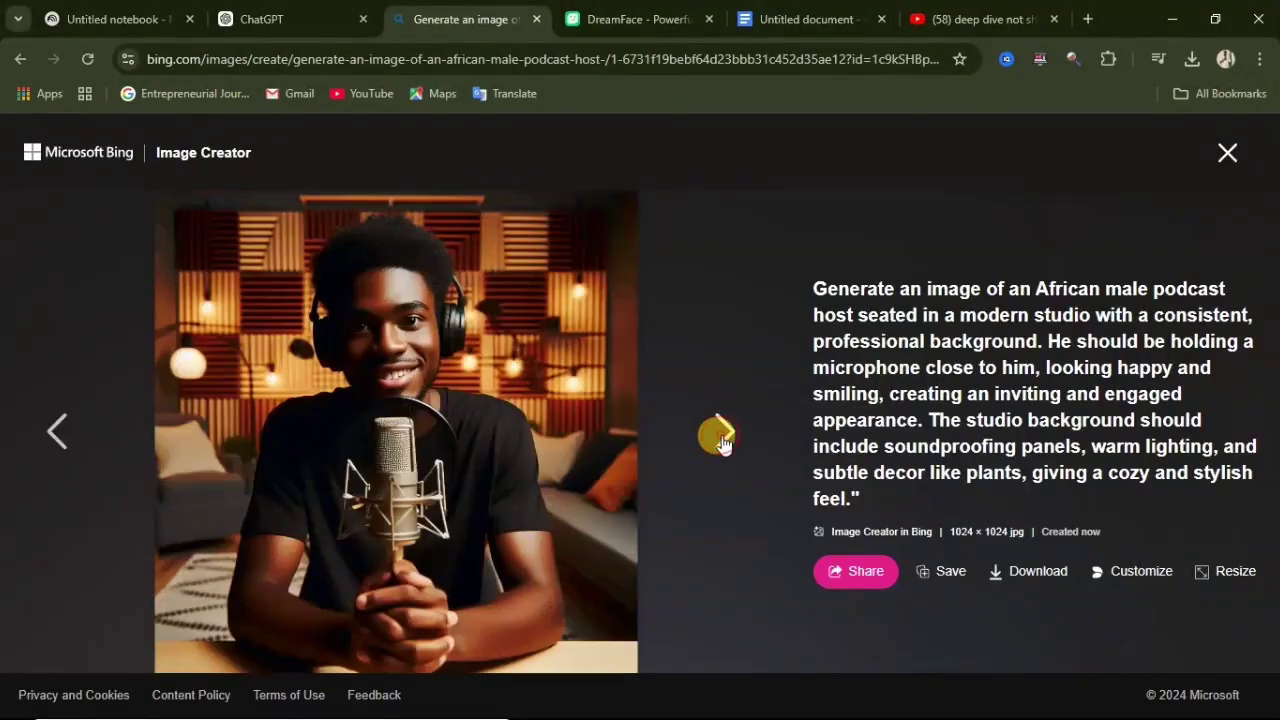
pyautogui.click(721, 436)
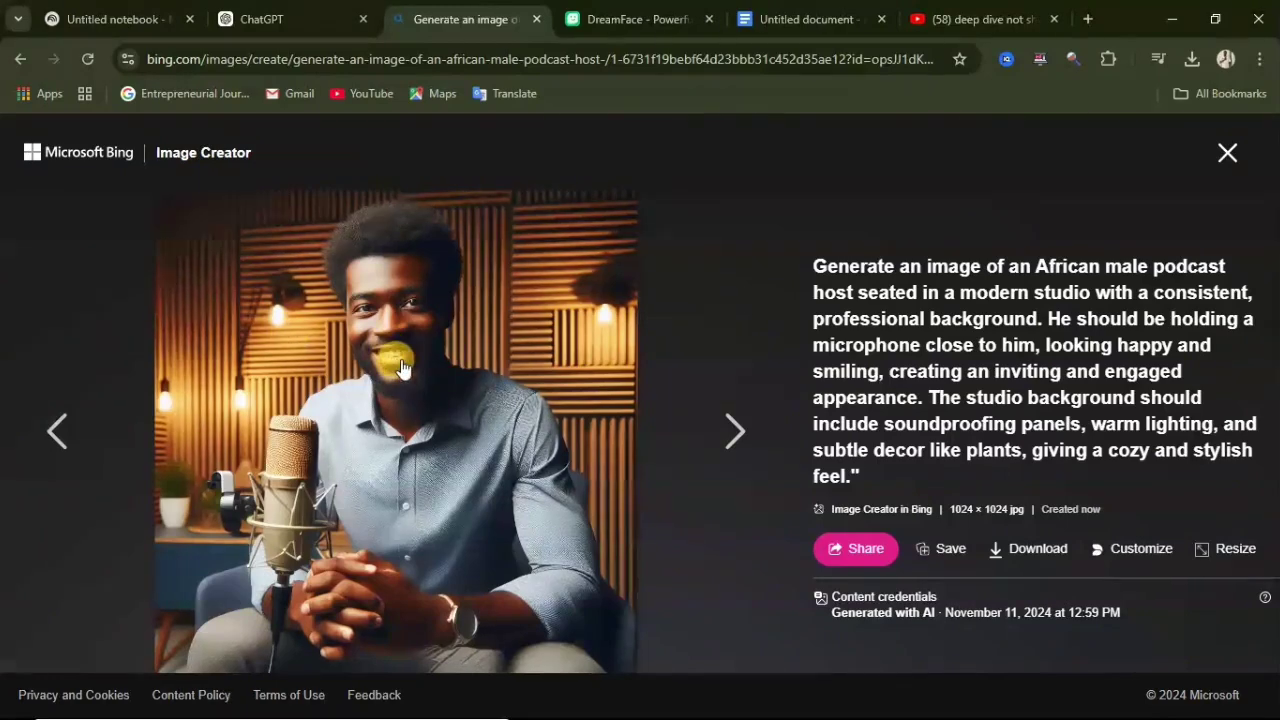
pyautogui.click(1038, 551)
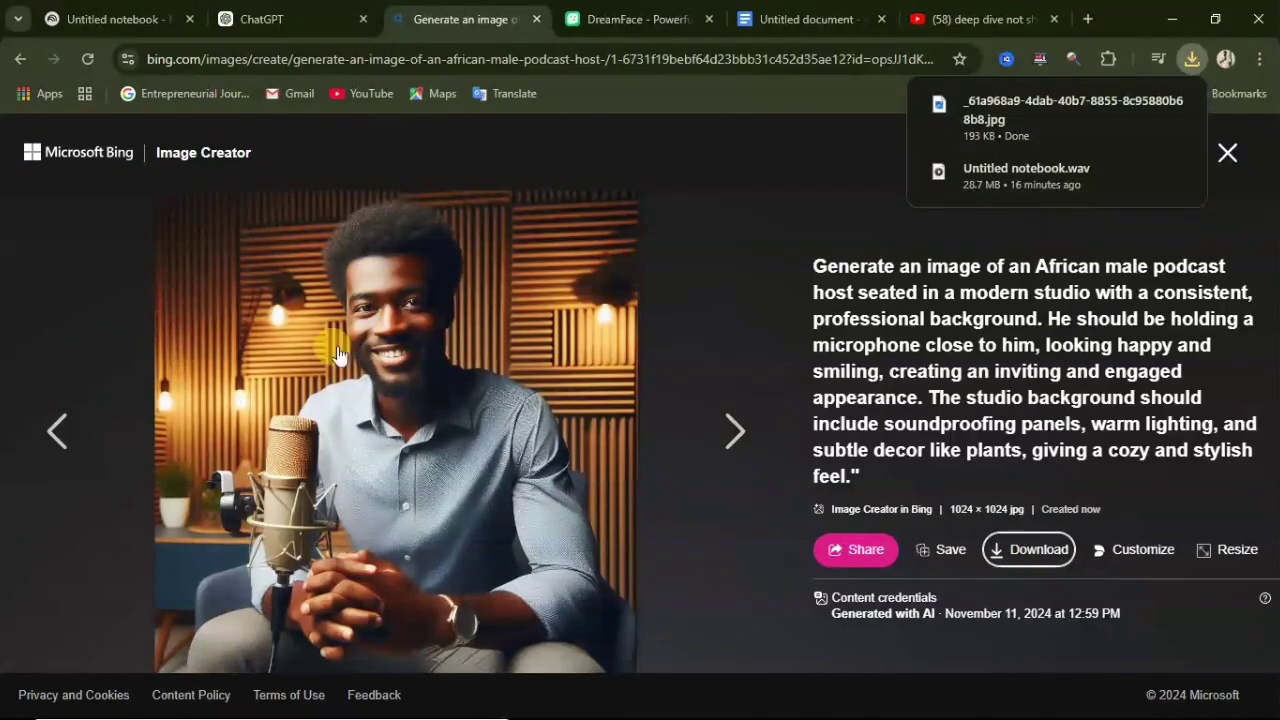
# Download the last male host image, with the tan sweater and crossed arms, and close the image viewer
pyautogui.click(726, 435)
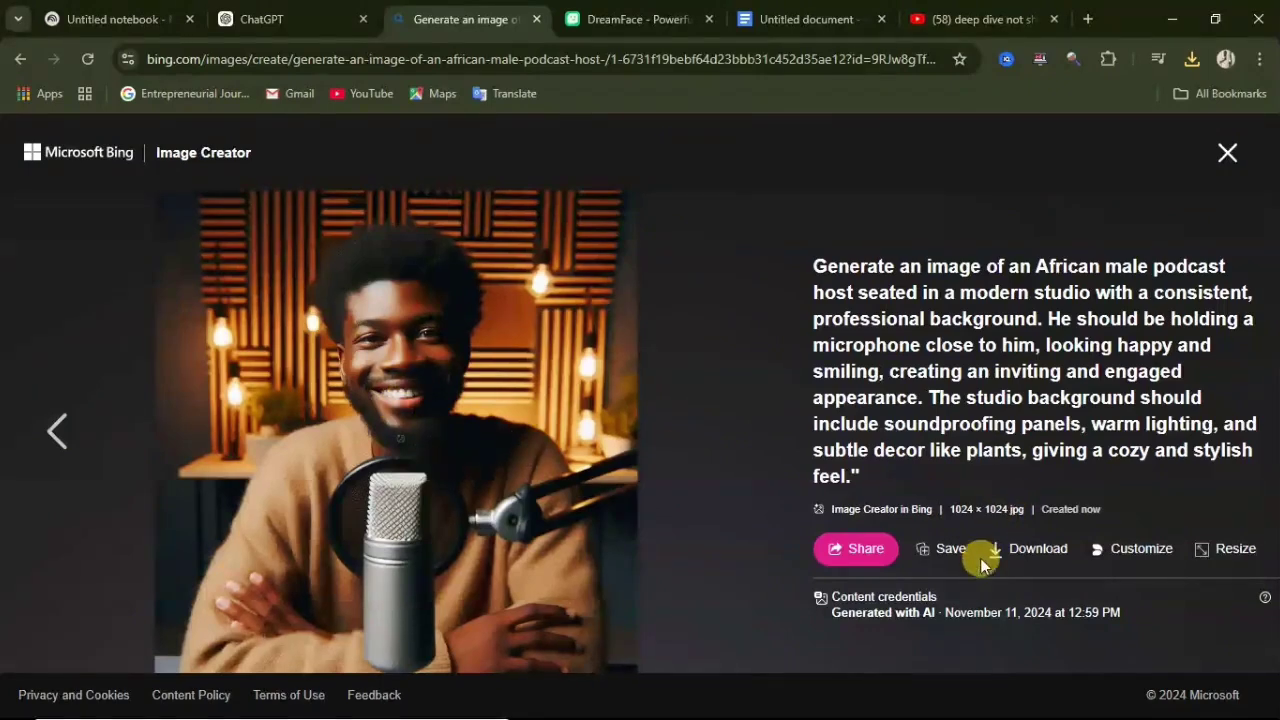
pyautogui.click(1024, 560)
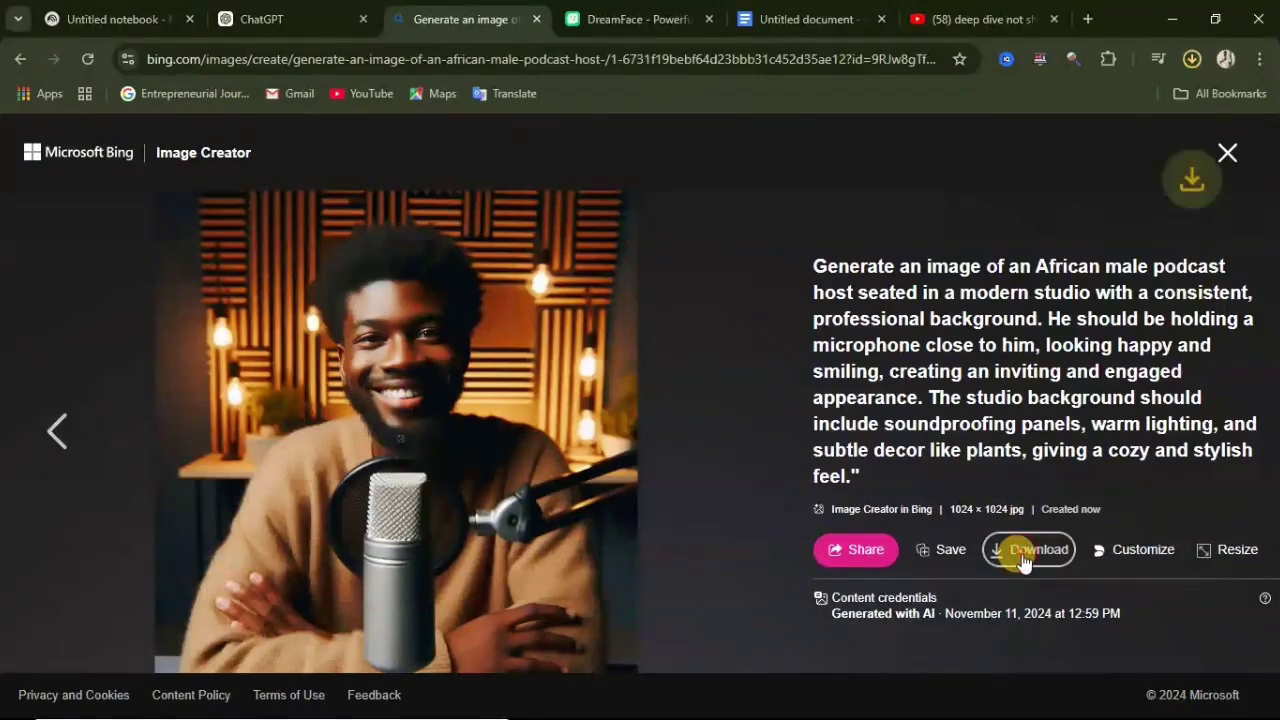
pyautogui.click(1227, 152)
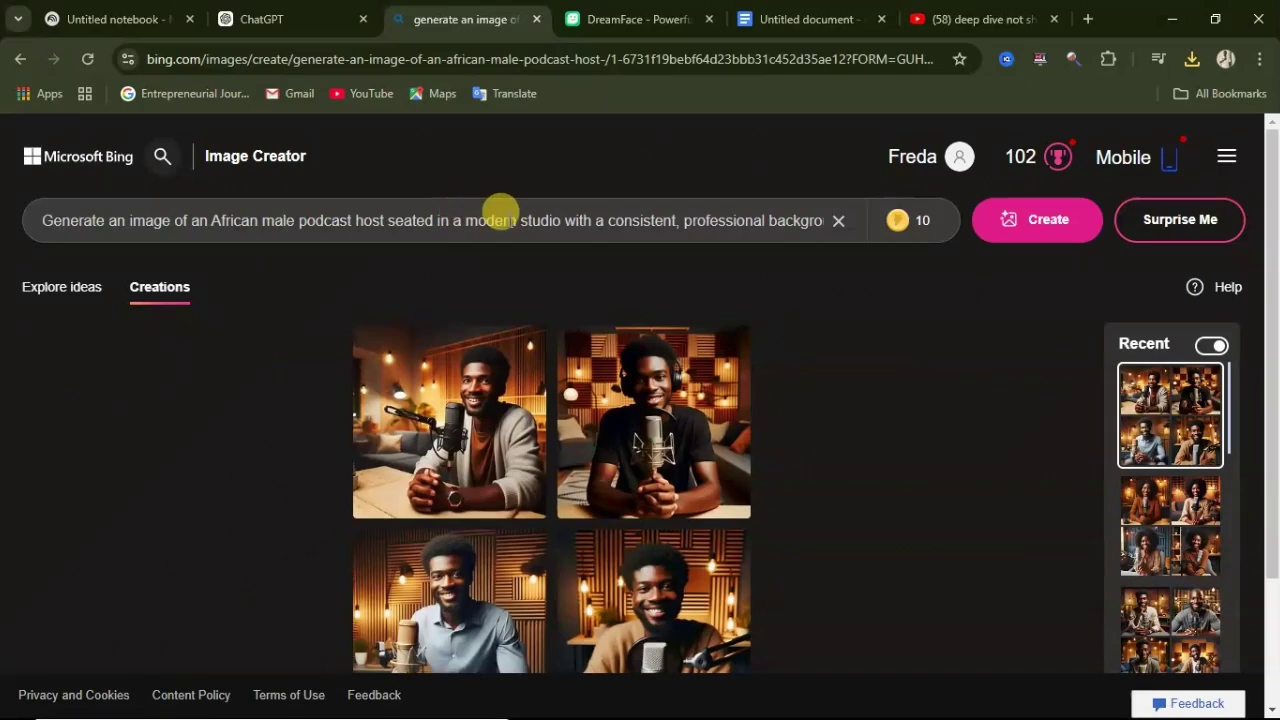
# Replace the prompt with the African female podcast host version and generate the images
pyautogui.hotkey('ctrl', 'a')
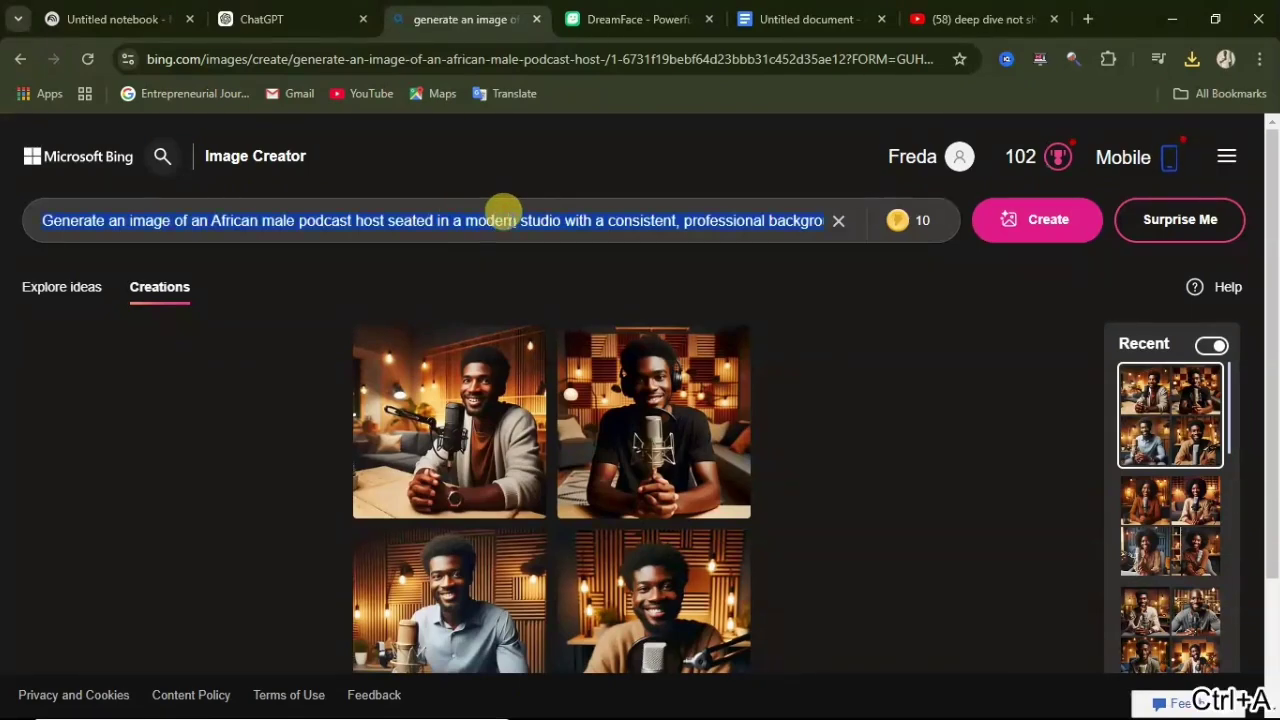
pyautogui.hotkey('ctrl', 'v')
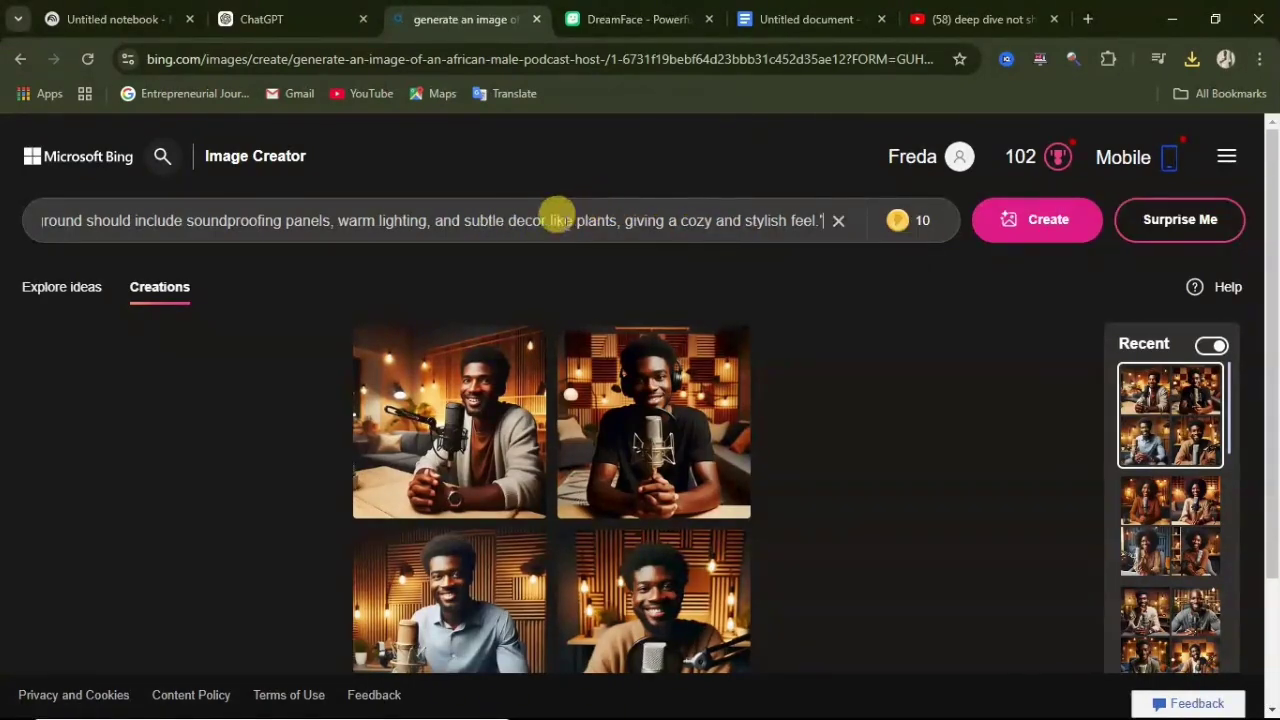
pyautogui.click(1048, 232)
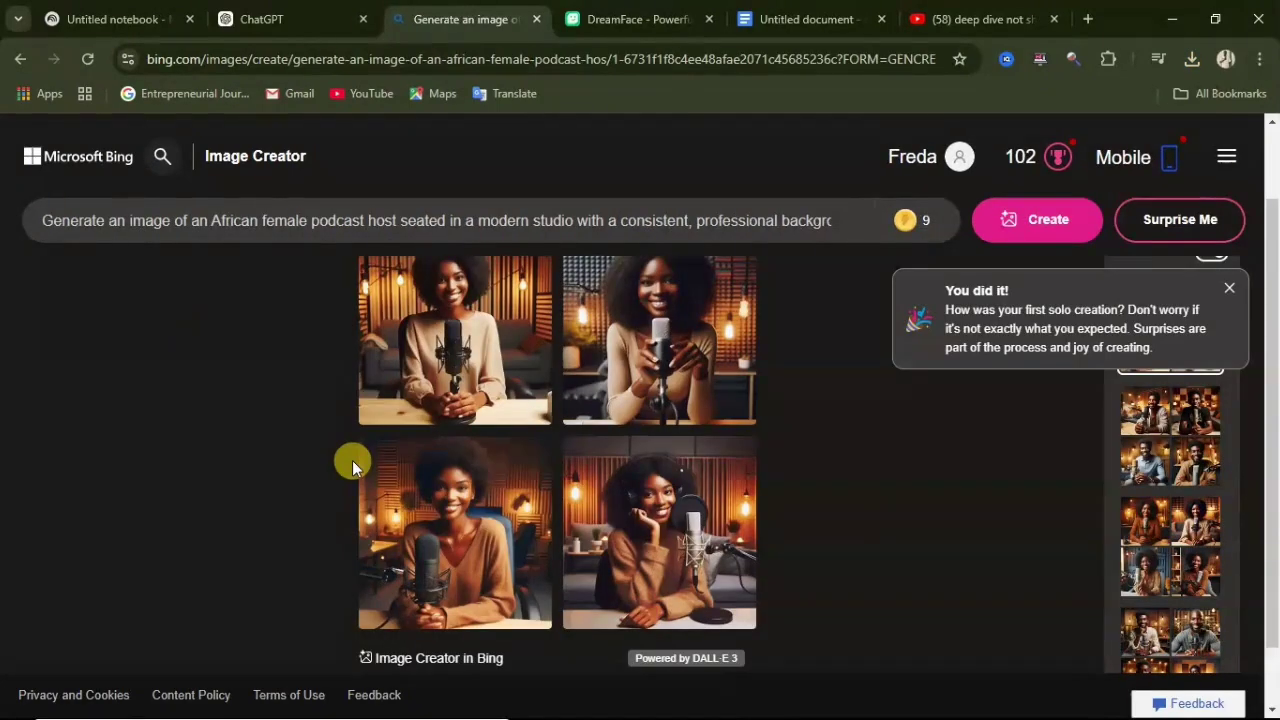
# Open the first female host image, download it and dismiss the downloads list
pyautogui.click(835, 446)
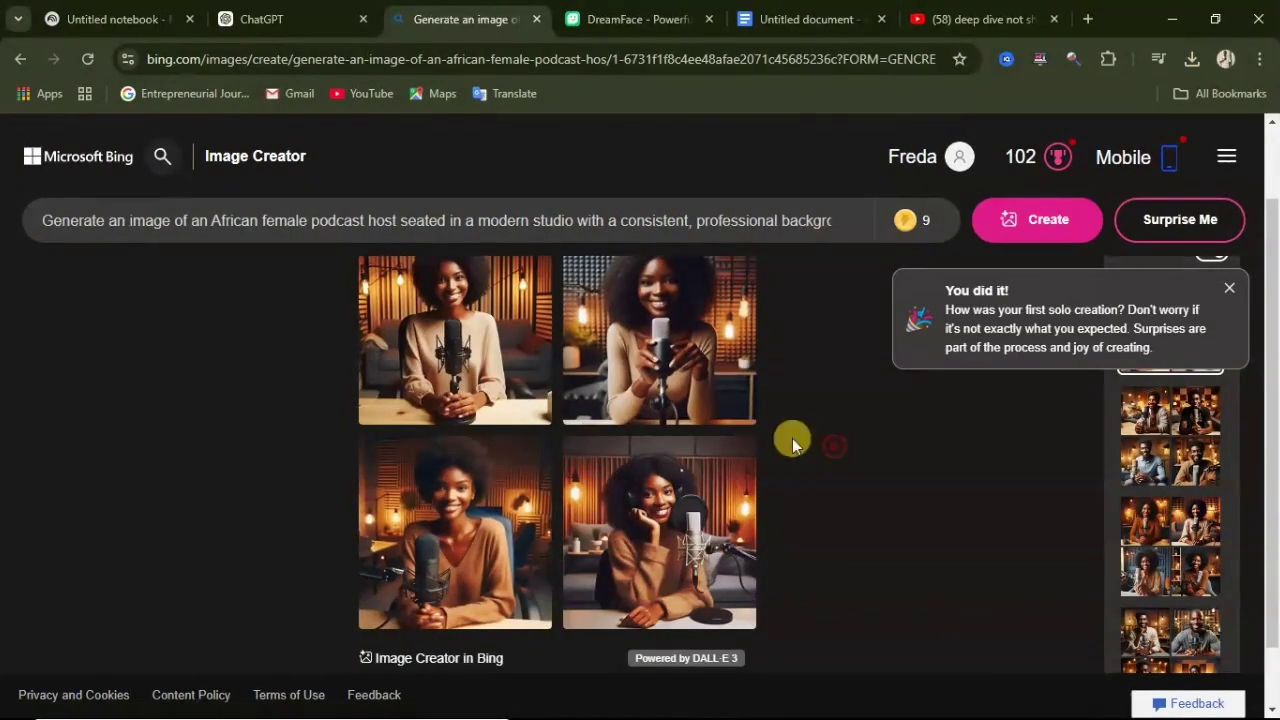
pyautogui.click(454, 360)
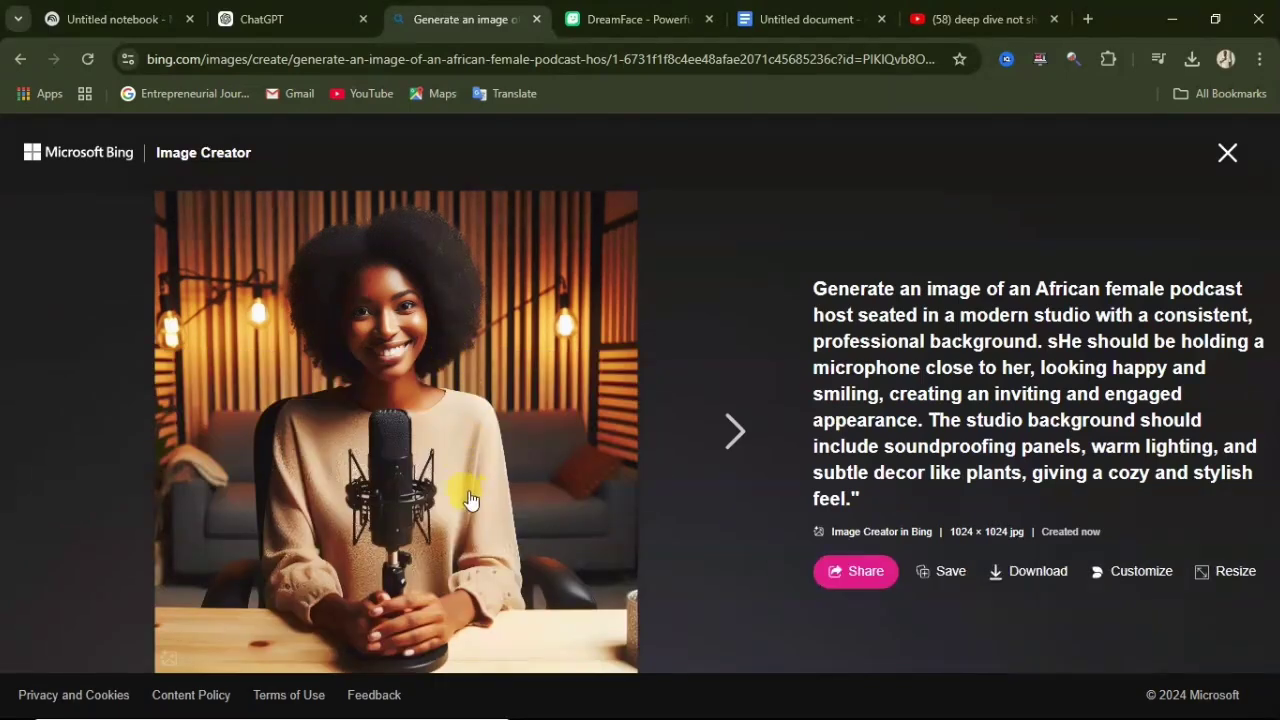
pyautogui.click(1035, 560)
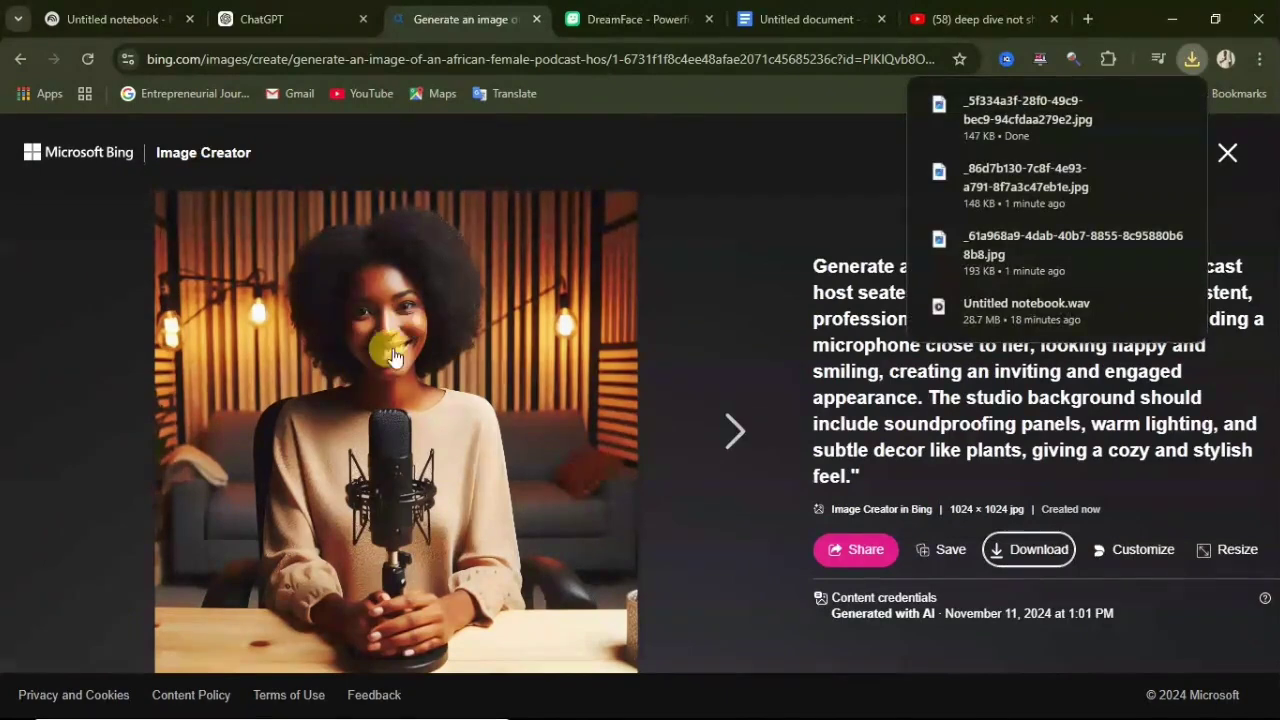
pyautogui.click(1192, 58)
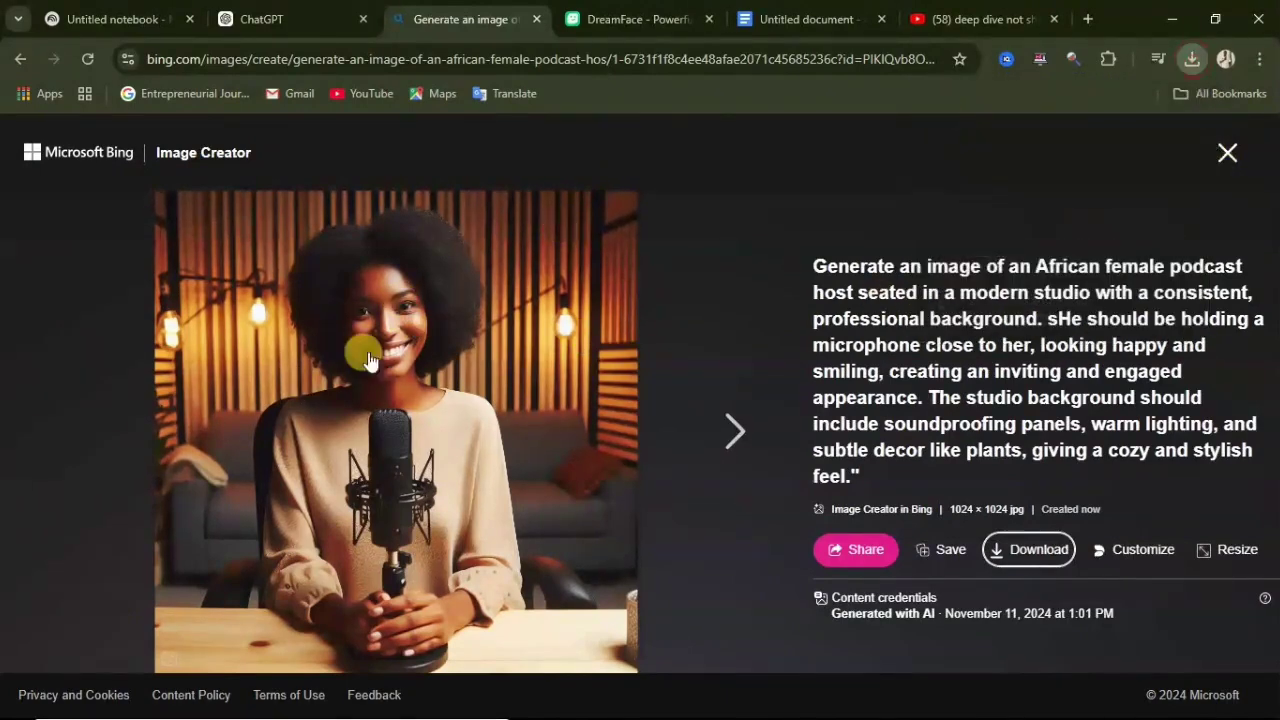
# Browse the other female host images, download the one holding the microphone with both hands, and close the image viewer
pyautogui.click(728, 436)
pyautogui.click(723, 430)
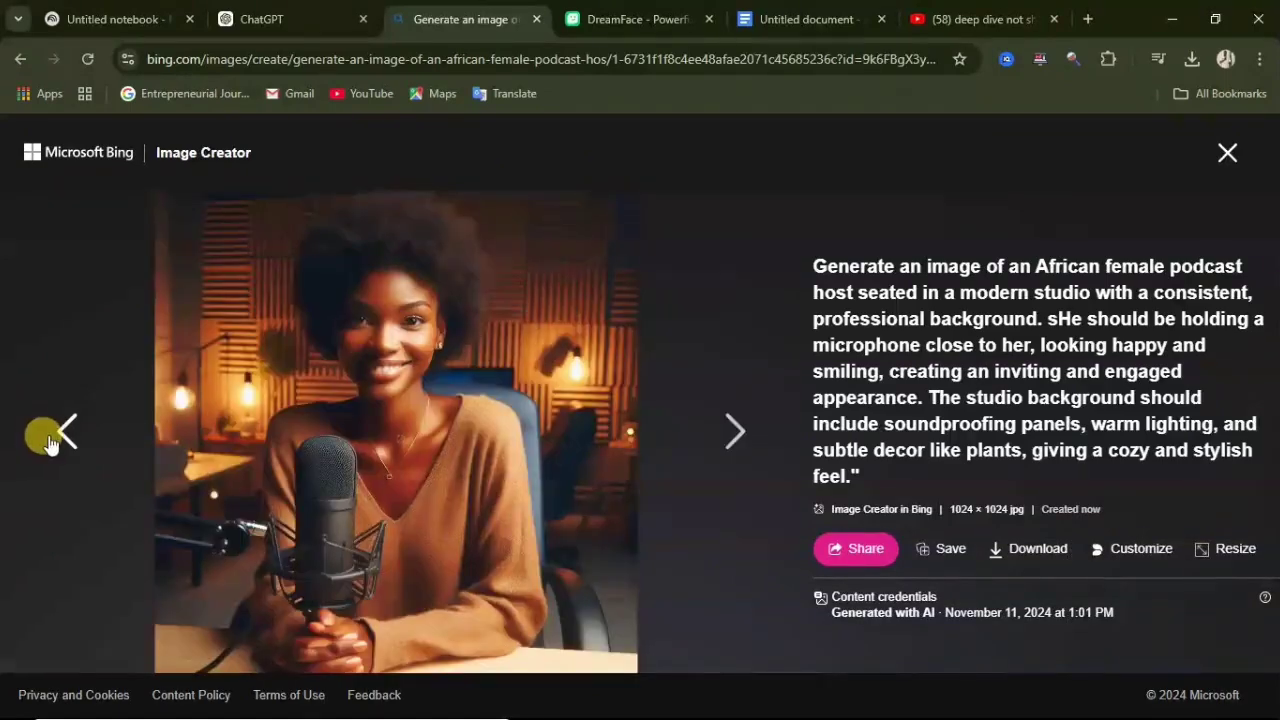
pyautogui.click(60, 438)
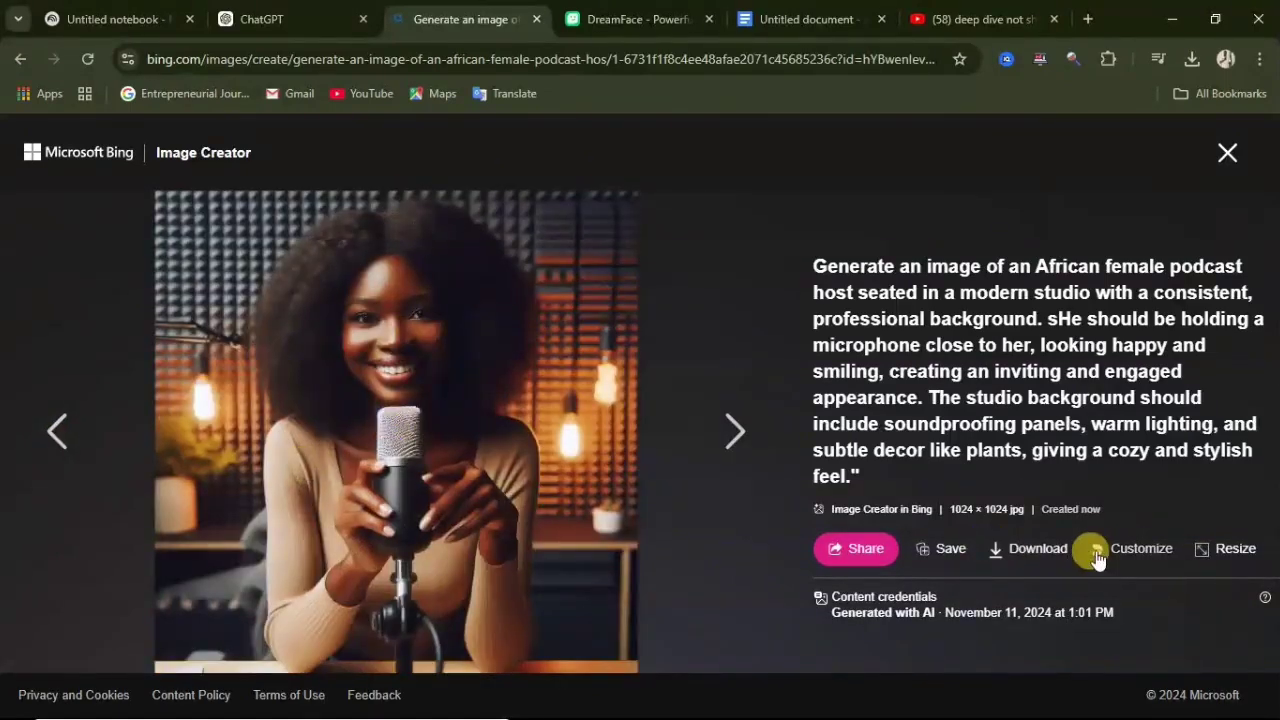
pyautogui.click(1226, 154)
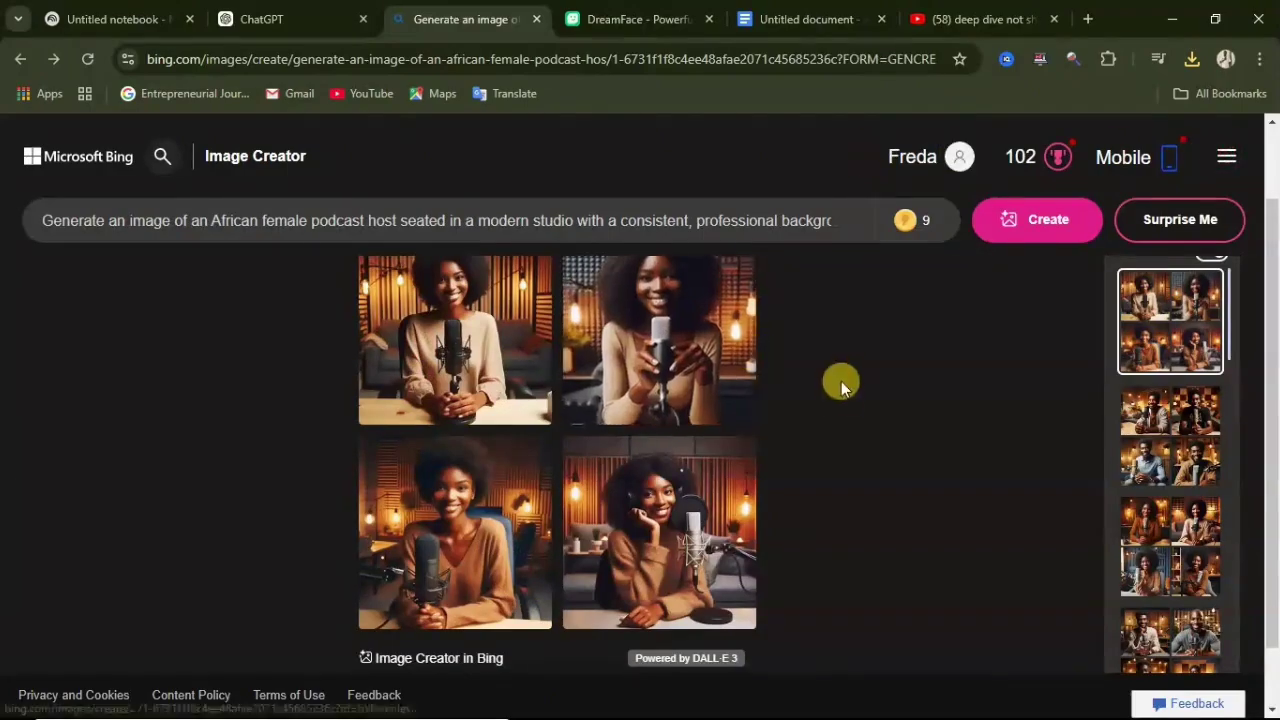
pyautogui.scroll(2, 318, 355)
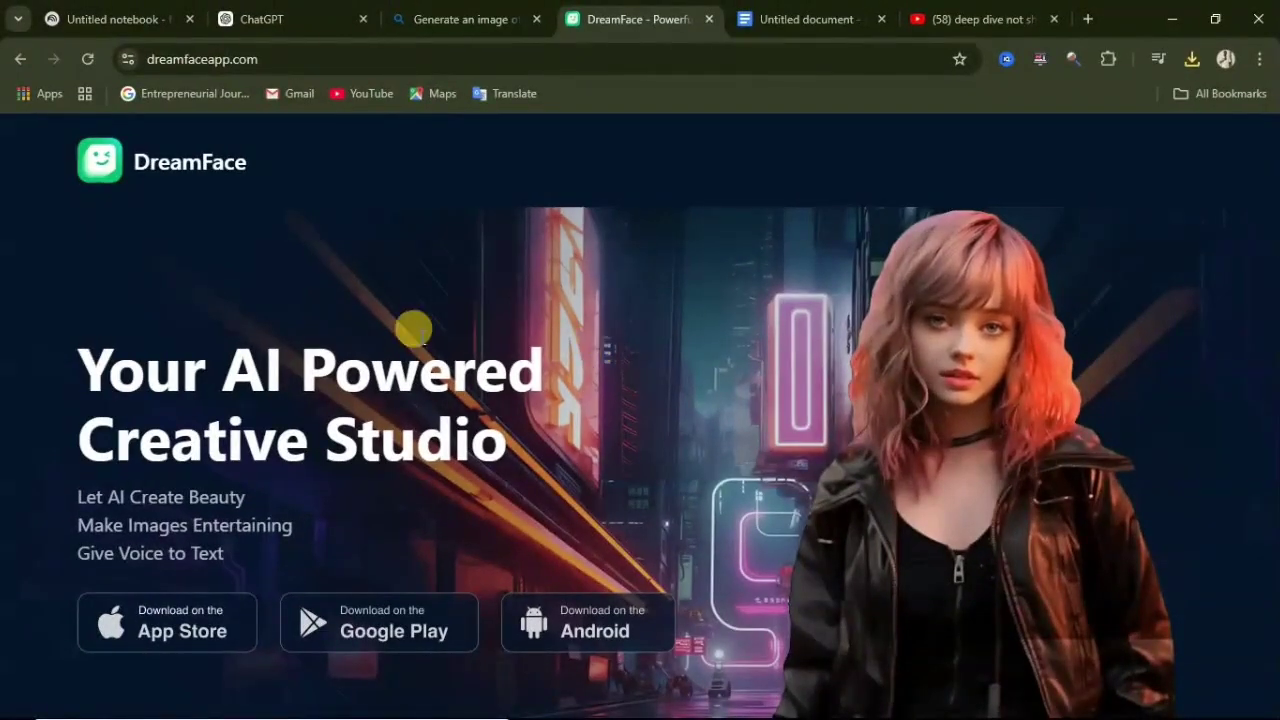
# Switch to the DreamFace website and examine its home page for the app download options
pyautogui.scroll(-2, 300, 320)
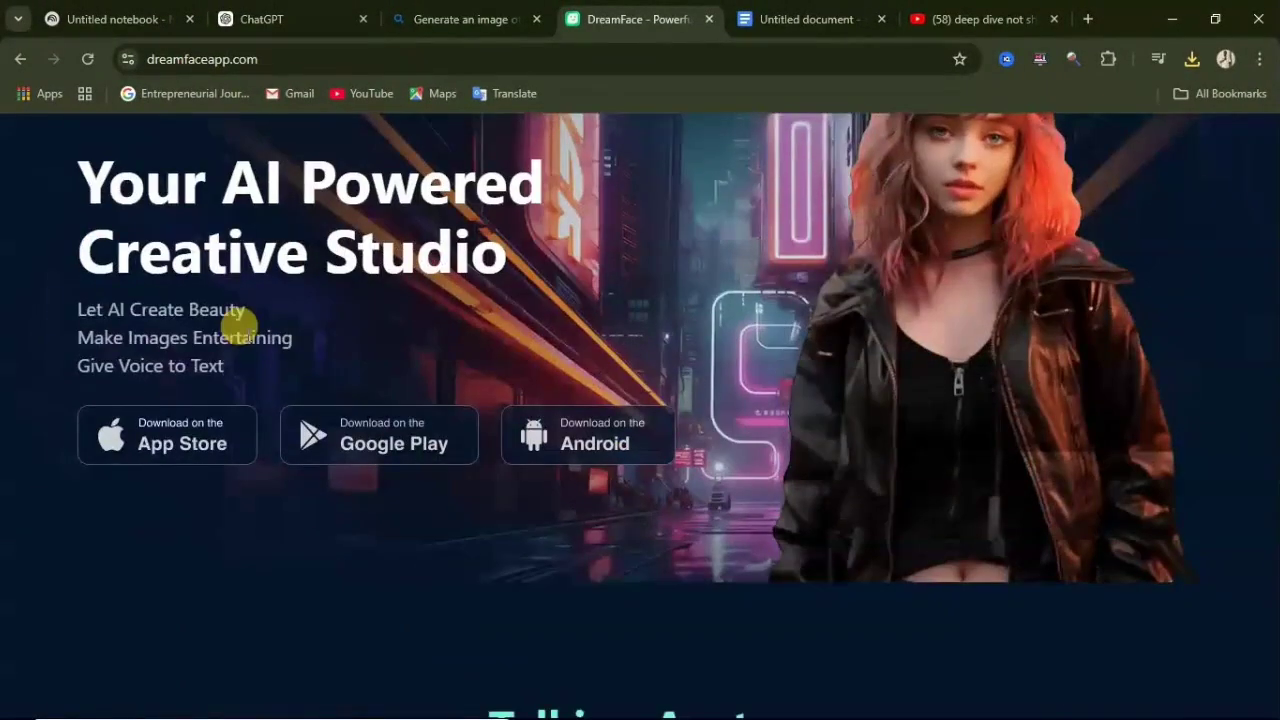
pyautogui.scroll(1, 235, 322)
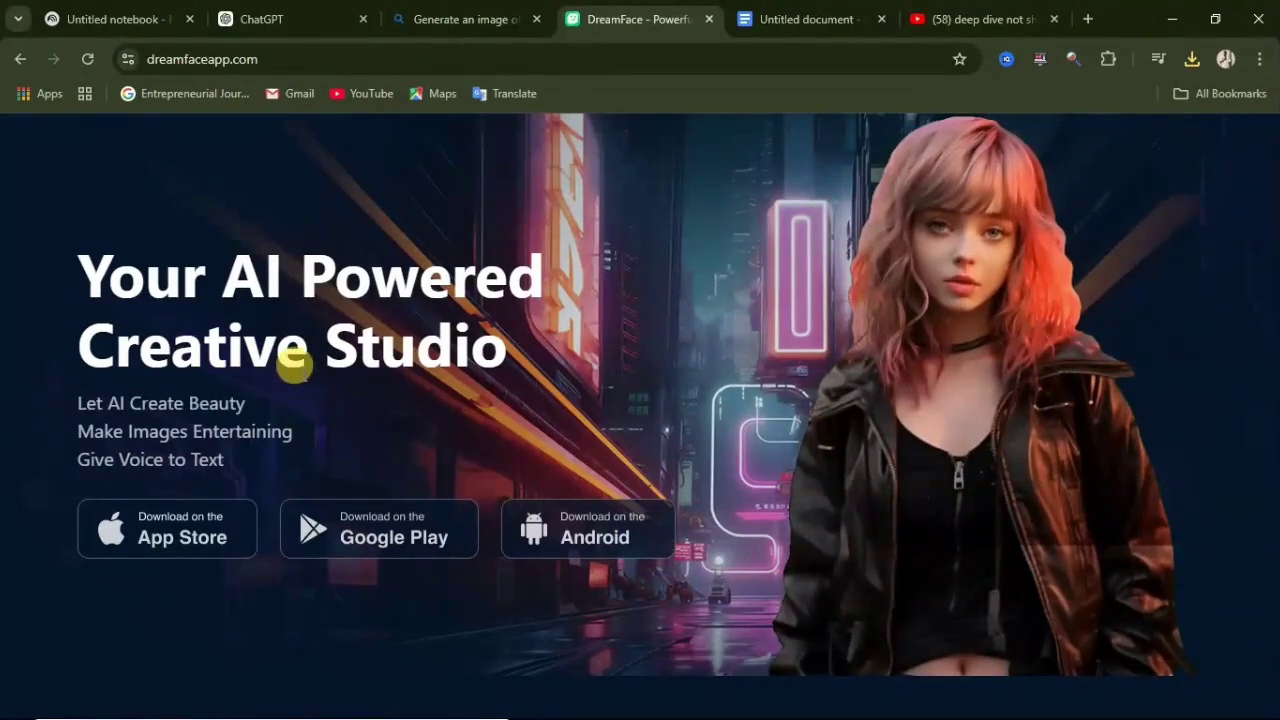
pyautogui.scroll(1, 340, 371)
pyautogui.scroll(2, 340, 371)
pyautogui.scroll(-3, 340, 371)
pyautogui.scroll(2, 342, 375)
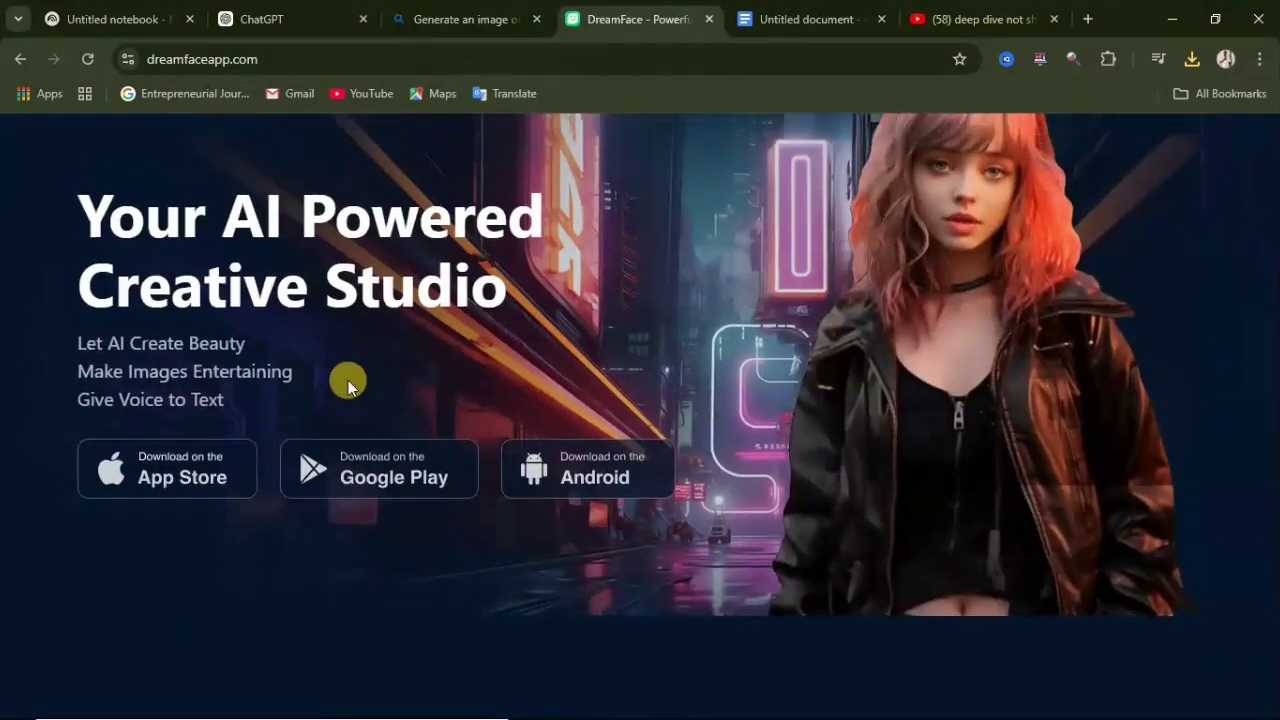
pyautogui.scroll(-1, 340, 373)
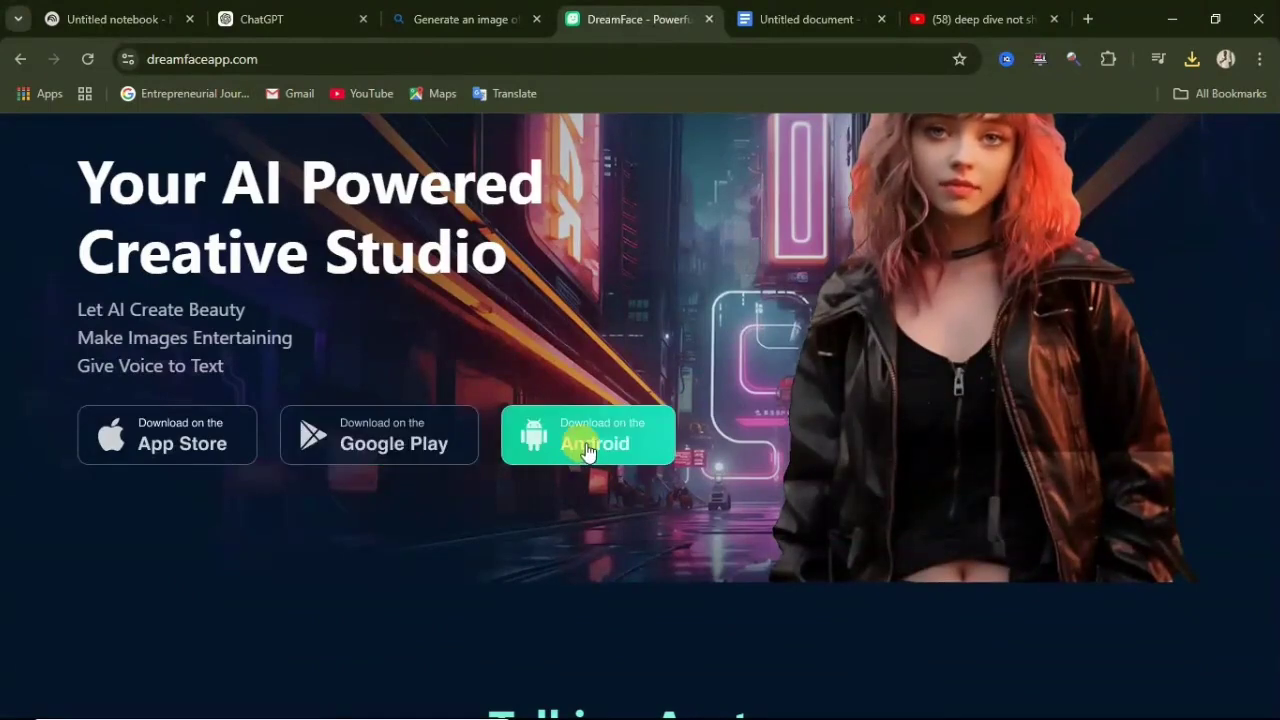
pyautogui.scroll(-3, 590, 447)
pyautogui.scroll(5, 566, 434)
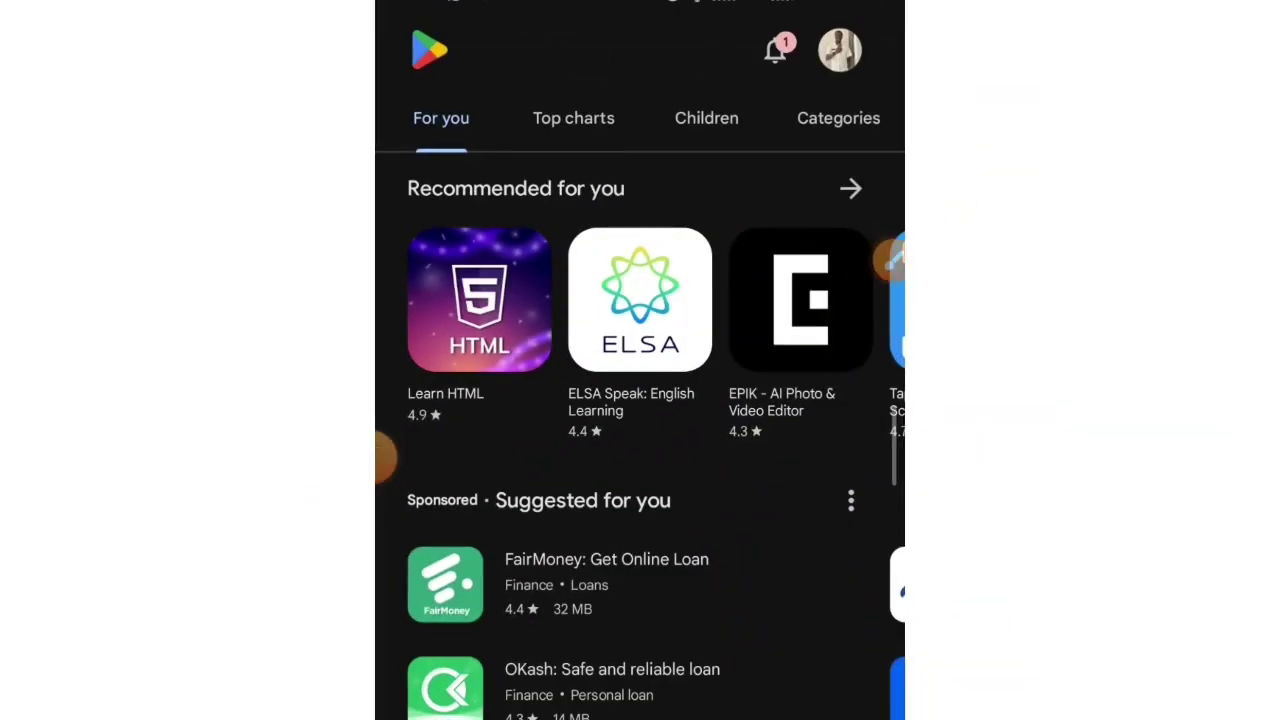
# Search the Play Store for "dream face" and examine the app page of AI Video Generator-Dream Face
pyautogui.click(614, 49)
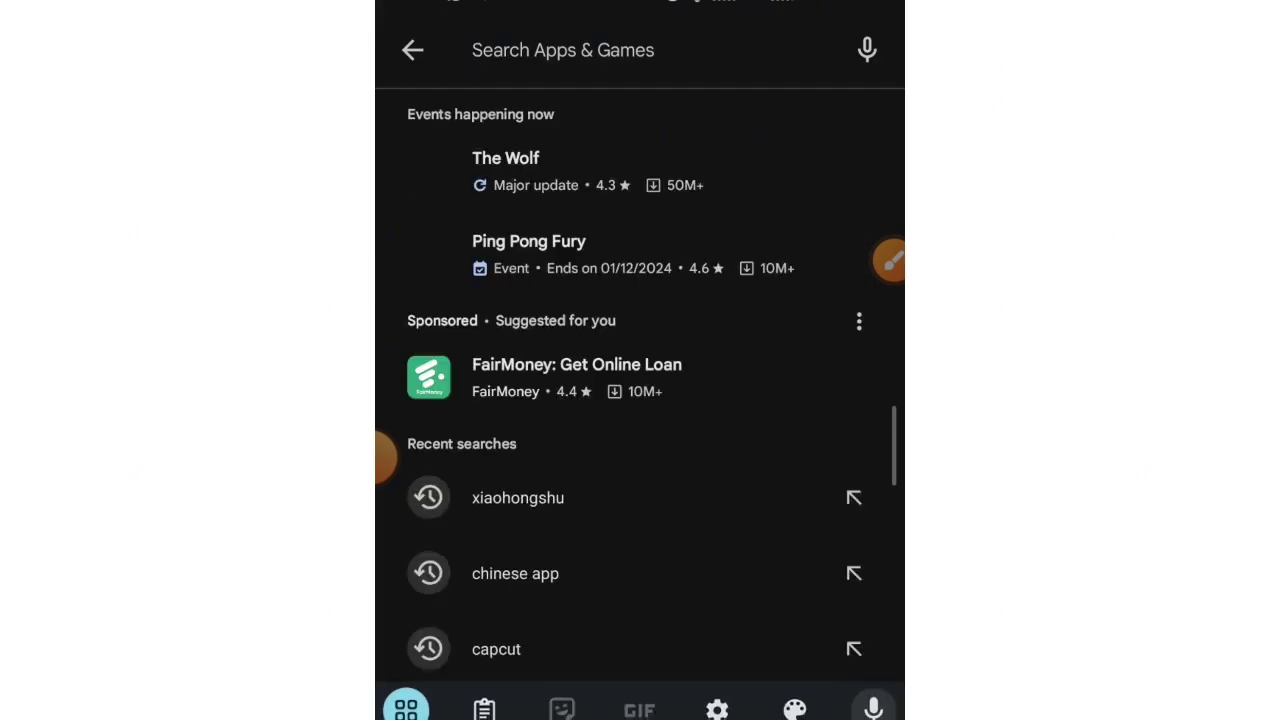
pyautogui.write('dream')
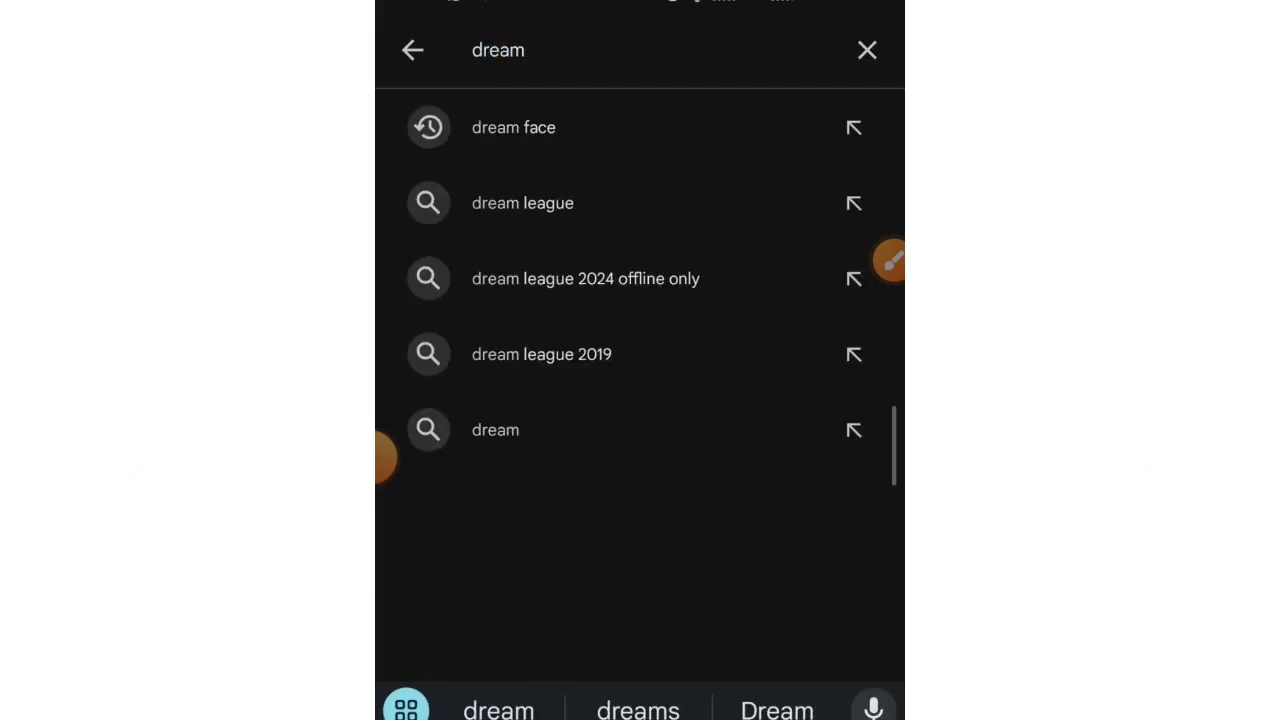
pyautogui.click(513, 127)
pyautogui.click(600, 357)
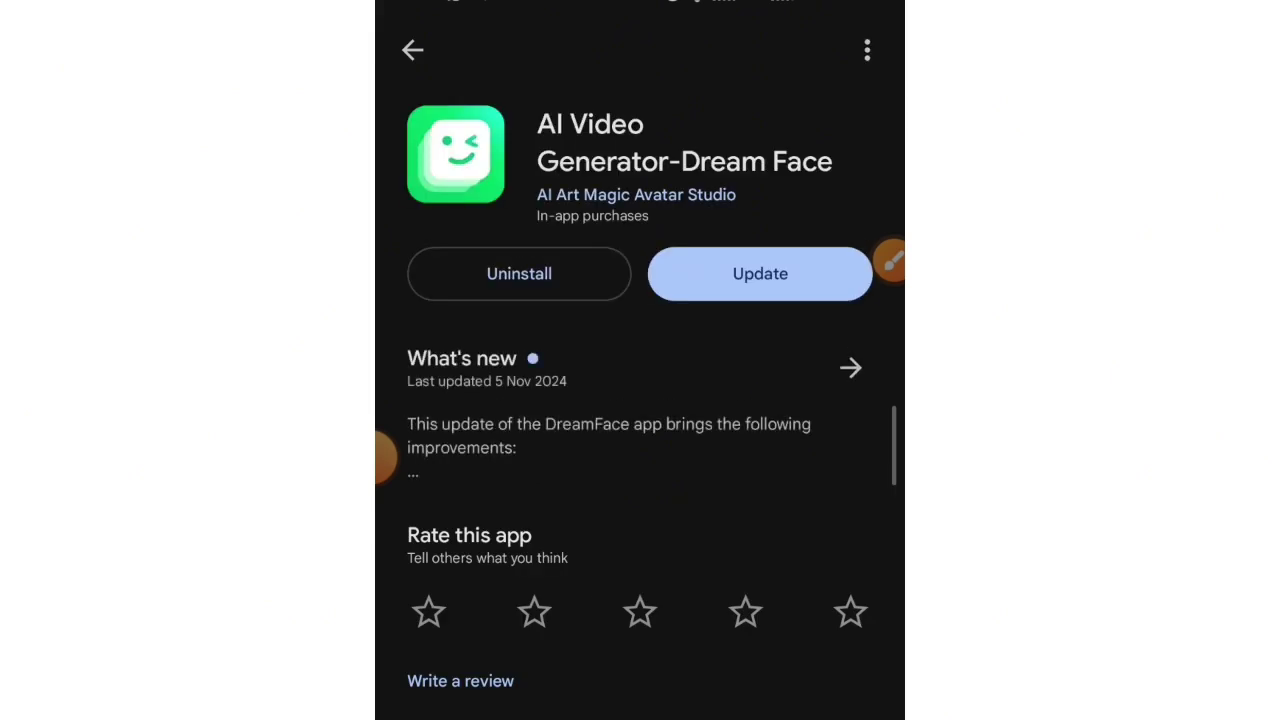
pyautogui.click(413, 49)
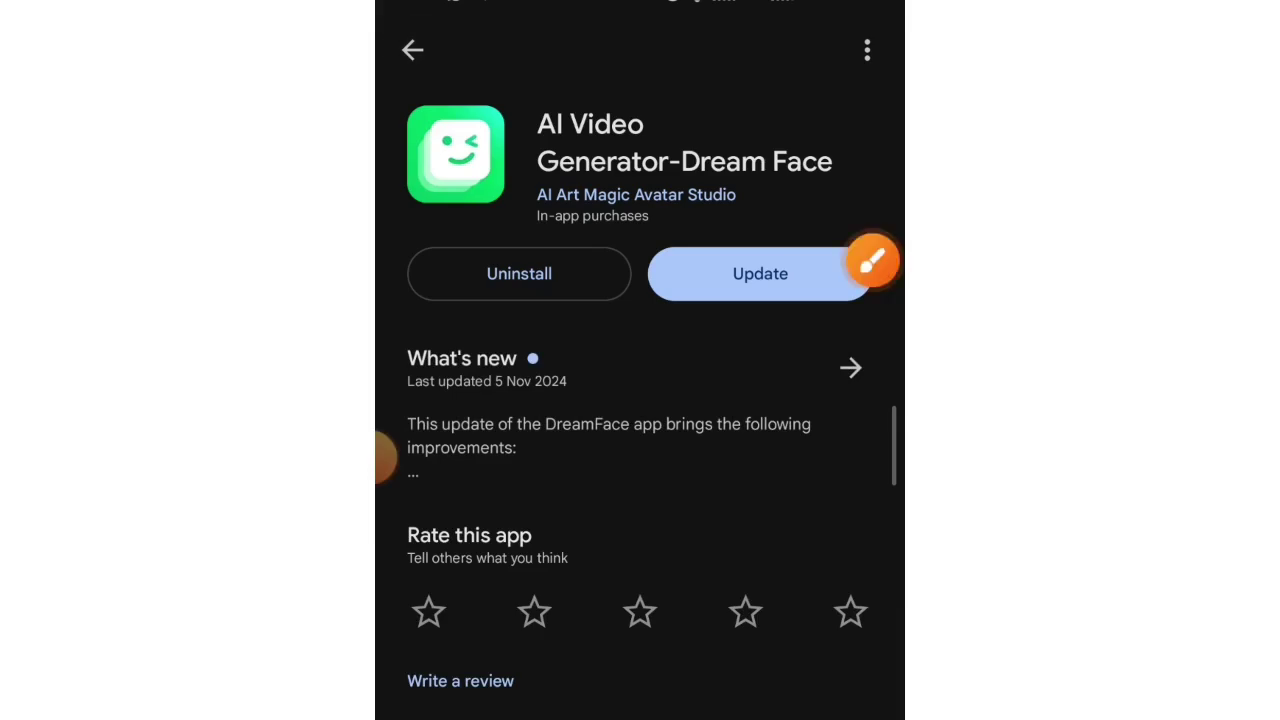
# Leave the Play Store and launch the DreamFace app from the phone's app list
pyautogui.press('super')
pyautogui.press('Escape')
pyautogui.moveTo(640, 620); pyautogui.dragTo(640, 250)
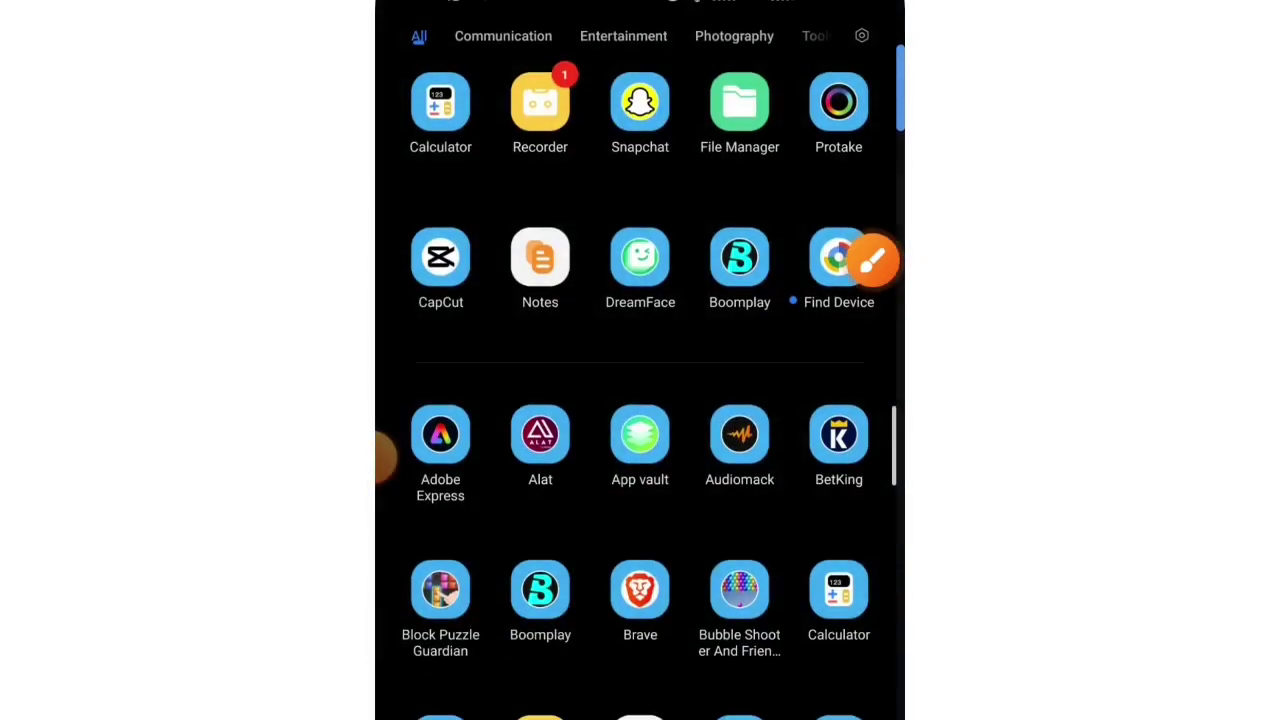
pyautogui.moveTo(640, 300); pyautogui.dragTo(640, 500)
pyautogui.click(640, 506)
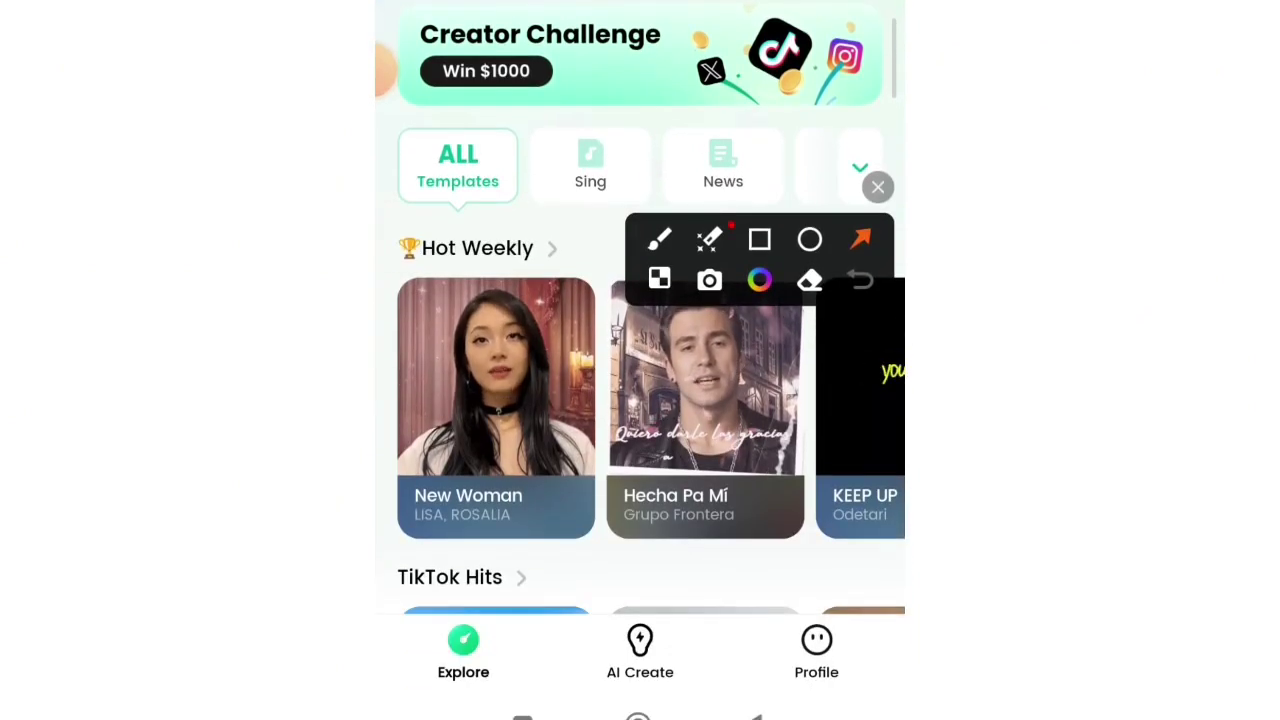
# Start a Photo Talk&Sing project from the AI Create video creation options
pyautogui.moveTo(683, 510); pyautogui.dragTo(642, 648)
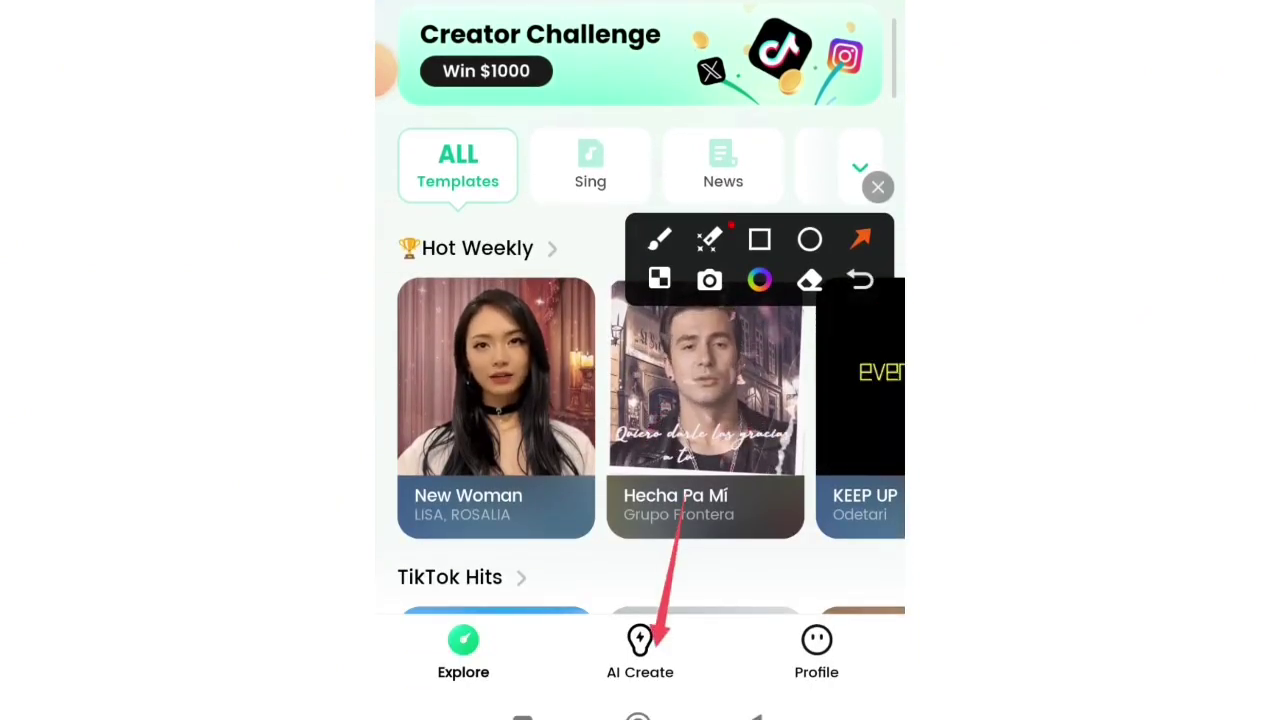
pyautogui.click(640, 645)
pyautogui.moveTo(440, 152); pyautogui.dragTo(612, 172)
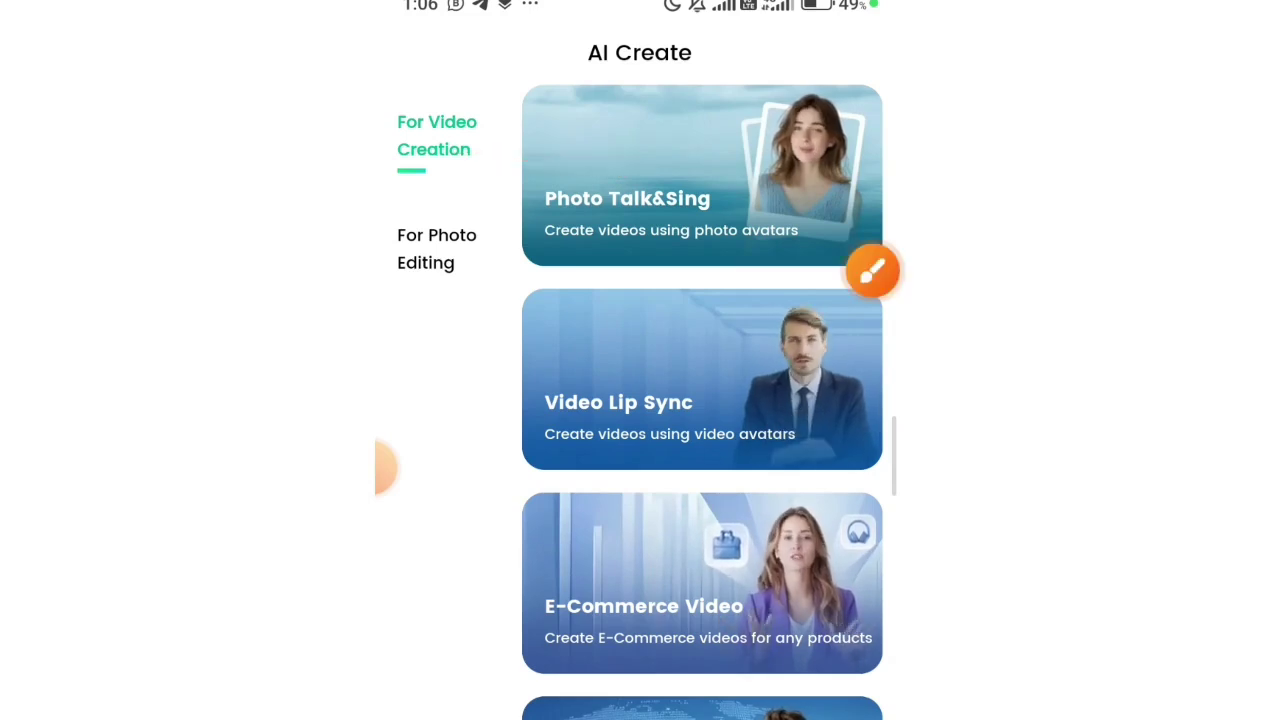
pyautogui.click(702, 175)
# Import the male podcast host photo as the avatar and continue to the script stage
pyautogui.scroll(-1, 640, 400)
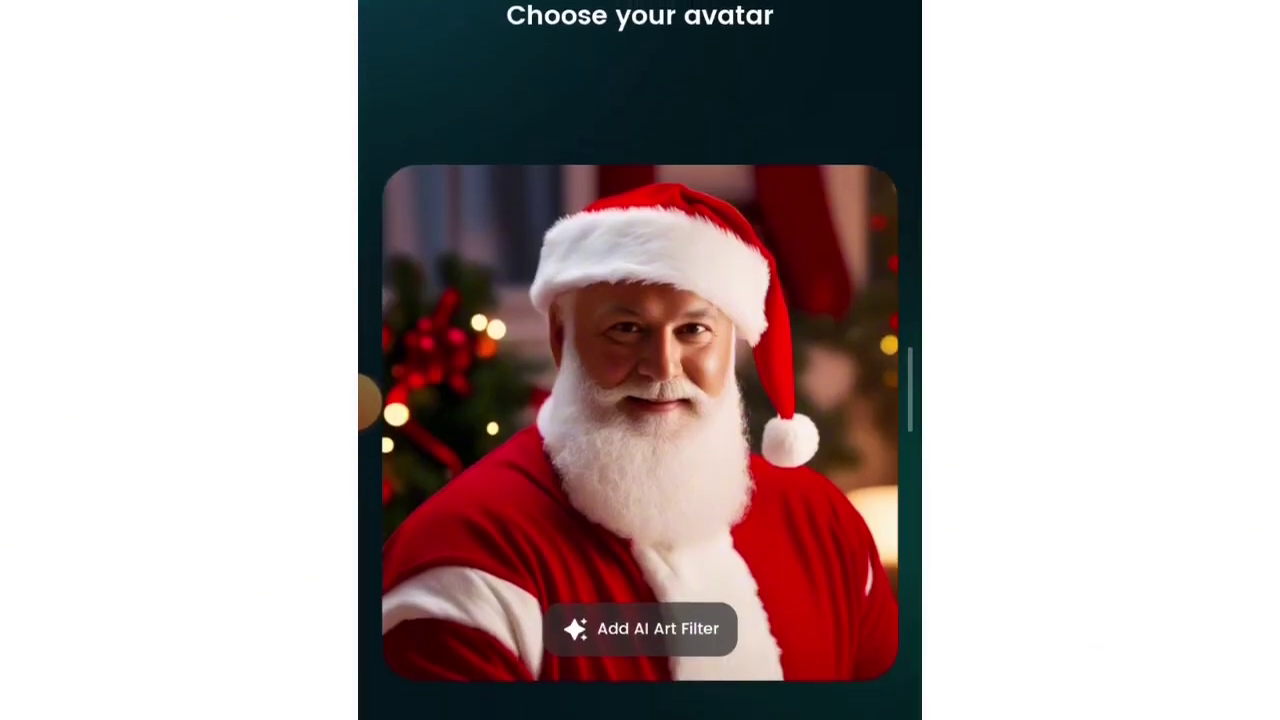
pyautogui.scroll(-3, 640, 400)
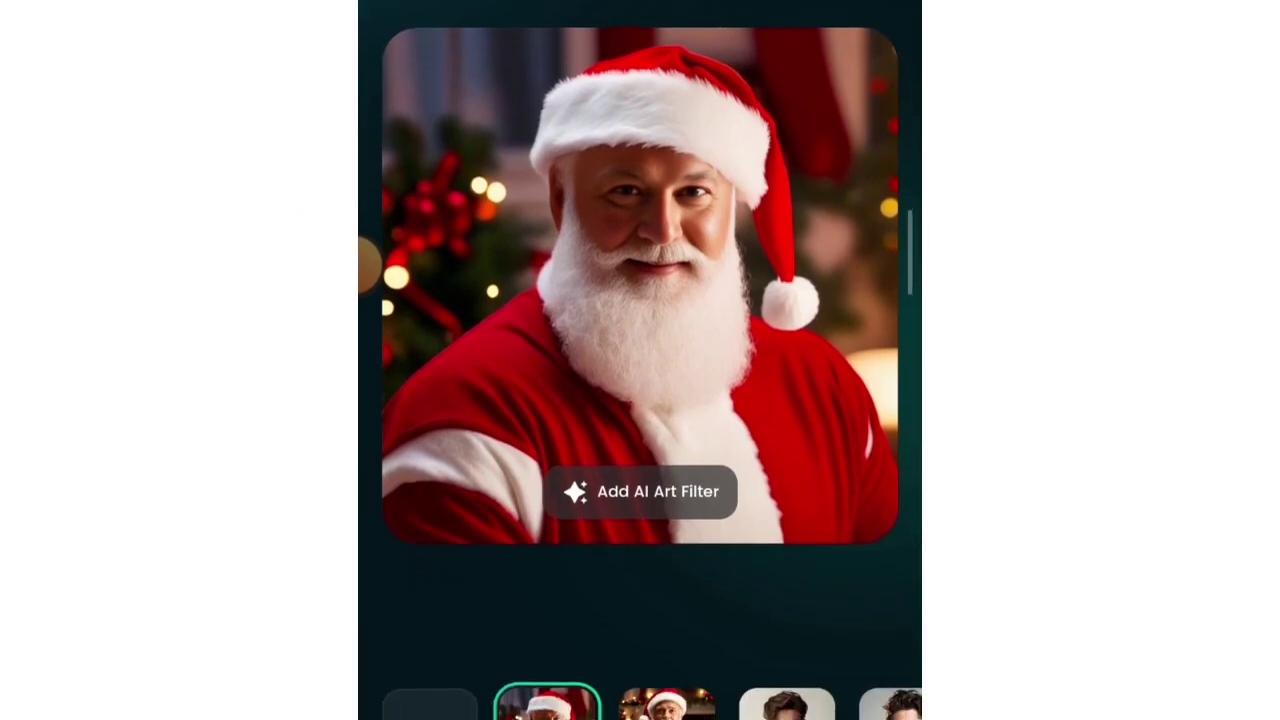
pyautogui.scroll(-3, 640, 400)
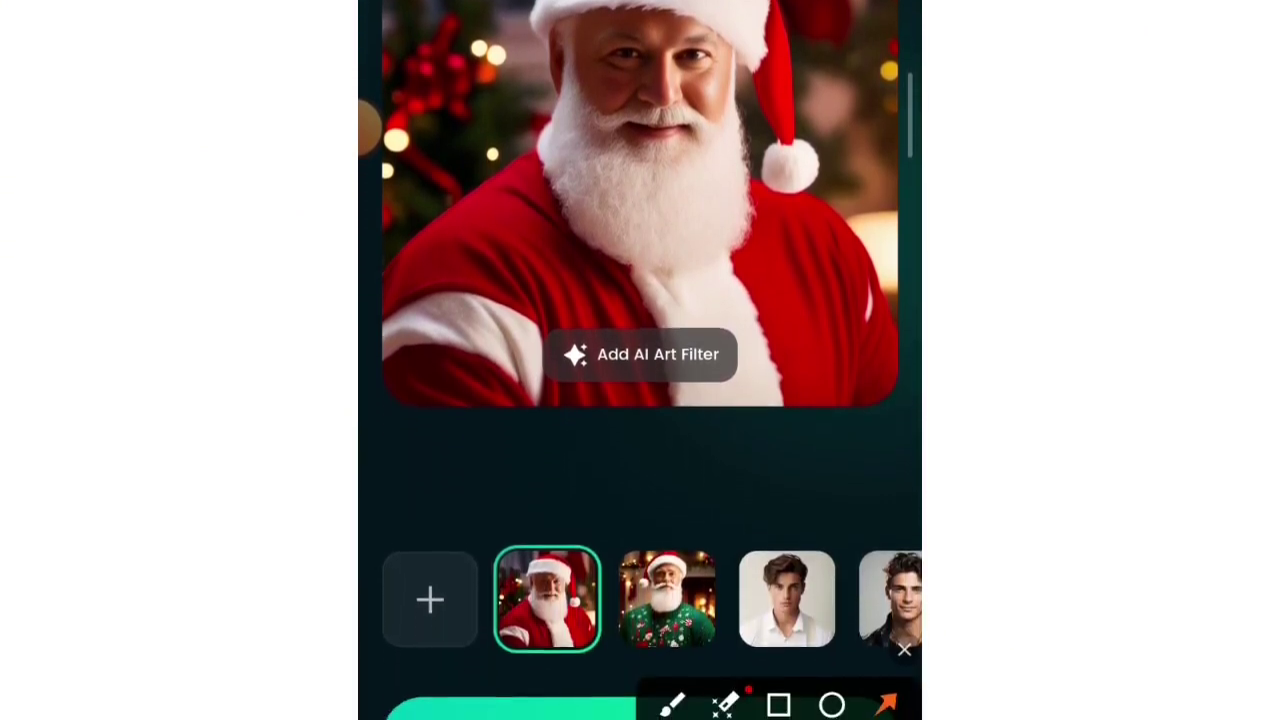
pyautogui.scroll(-2, 640, 400)
pyautogui.moveTo(483, 342); pyautogui.dragTo(447, 452)
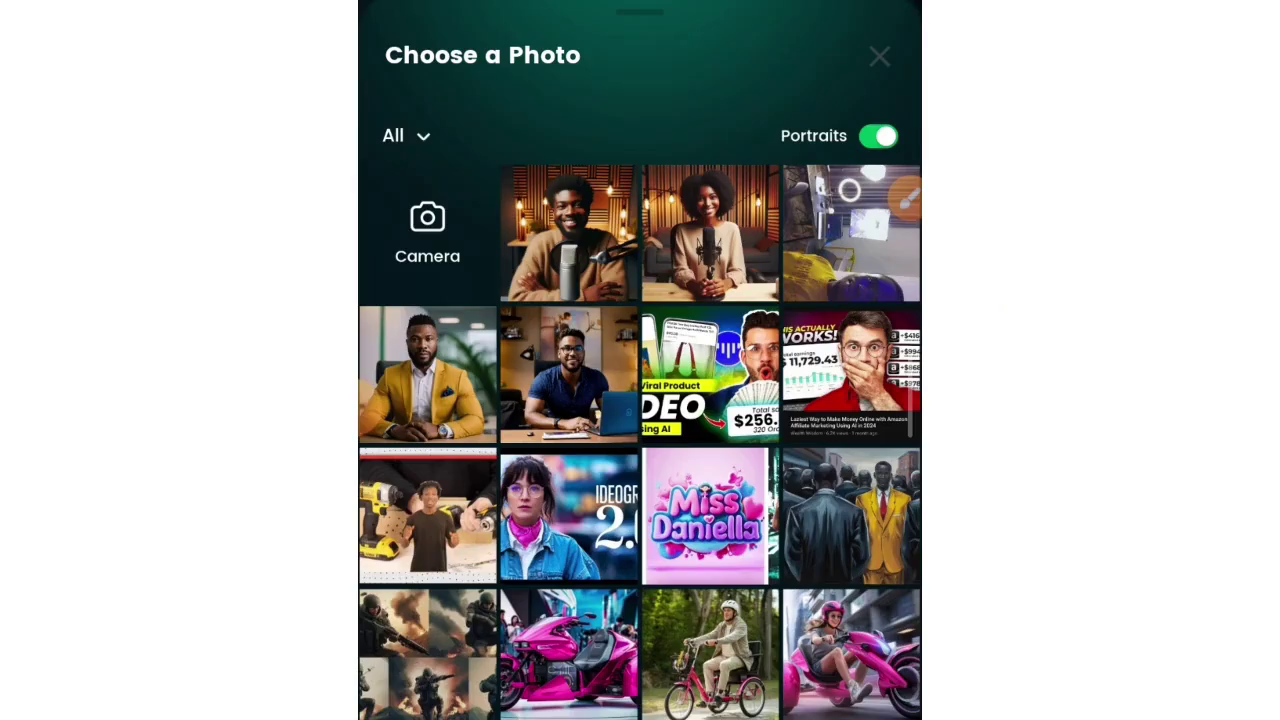
pyautogui.click(568, 233)
pyautogui.scroll(-4, 640, 400)
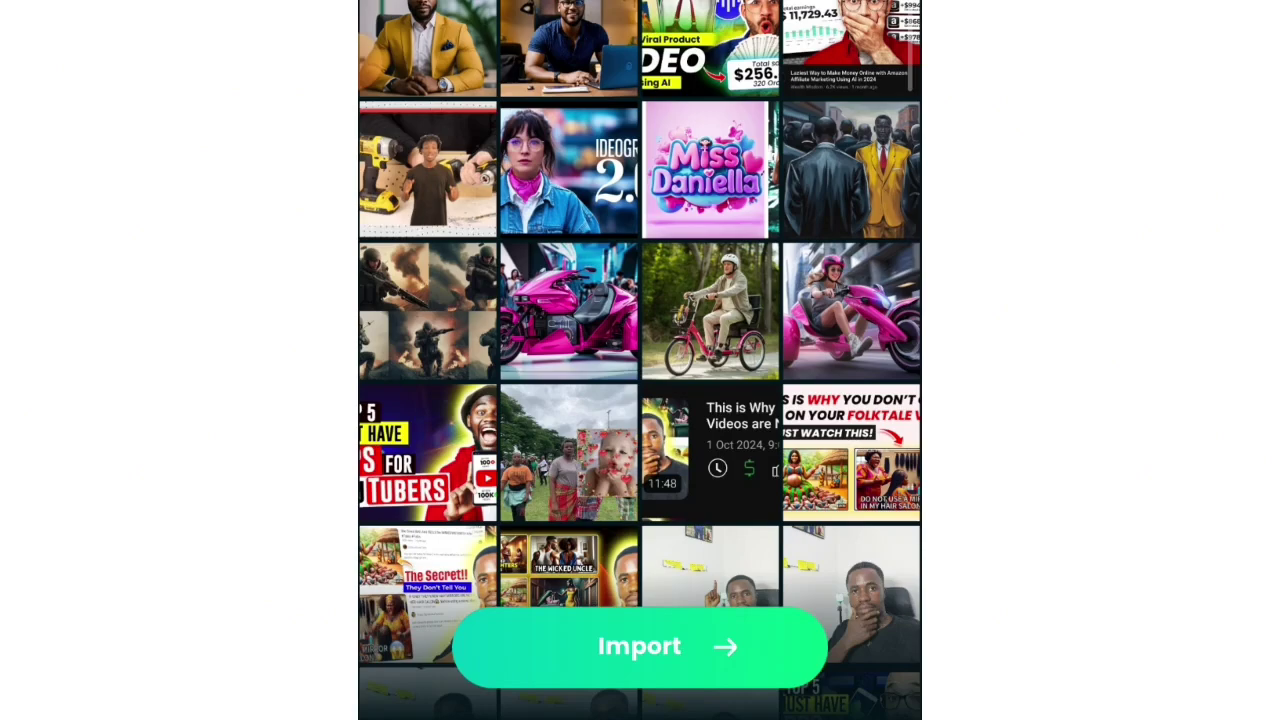
pyautogui.click(640, 646)
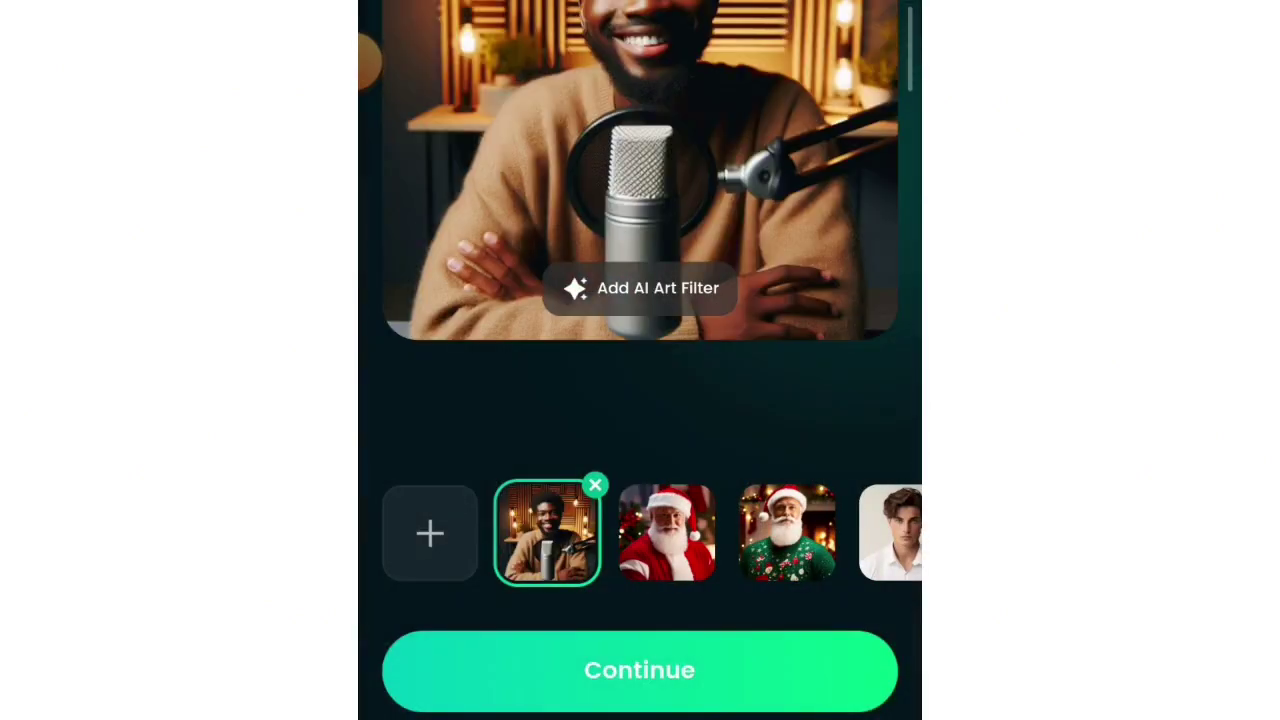
pyautogui.click(640, 670)
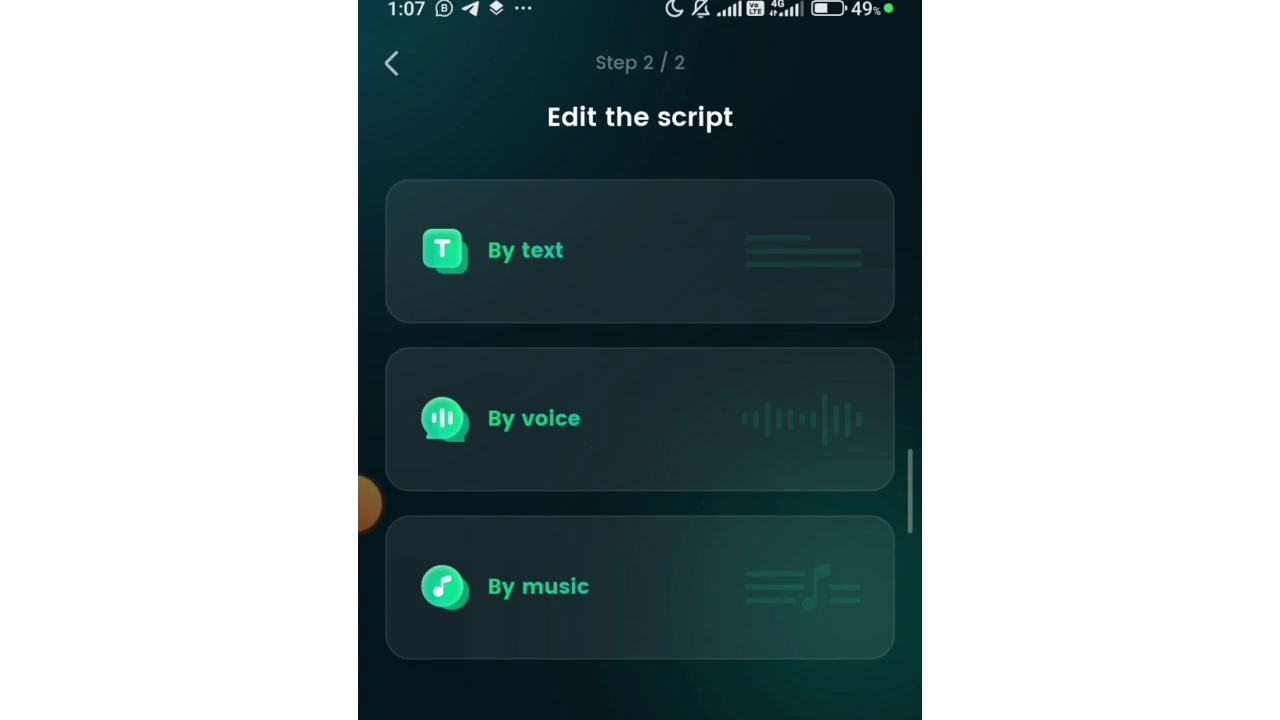
# Animate the male host with his voice file from the device folder and save the resulting video in HD
pyautogui.click(534, 418)
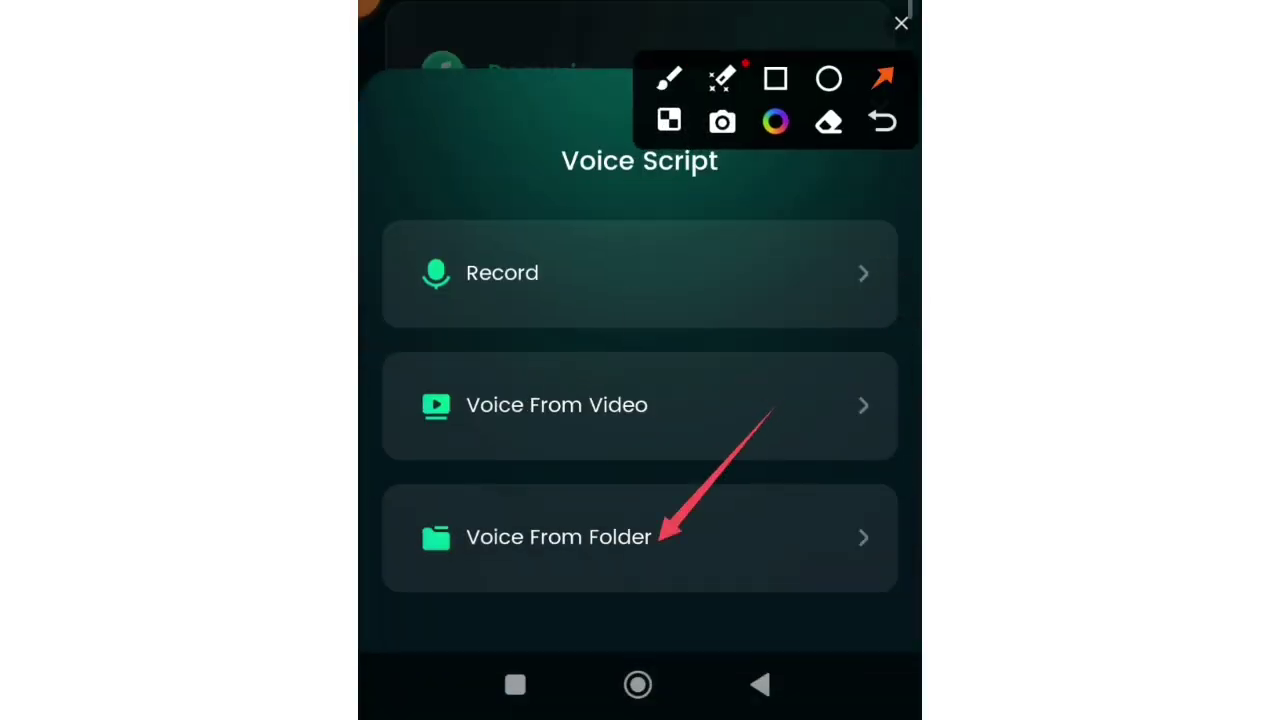
pyautogui.click(558, 537)
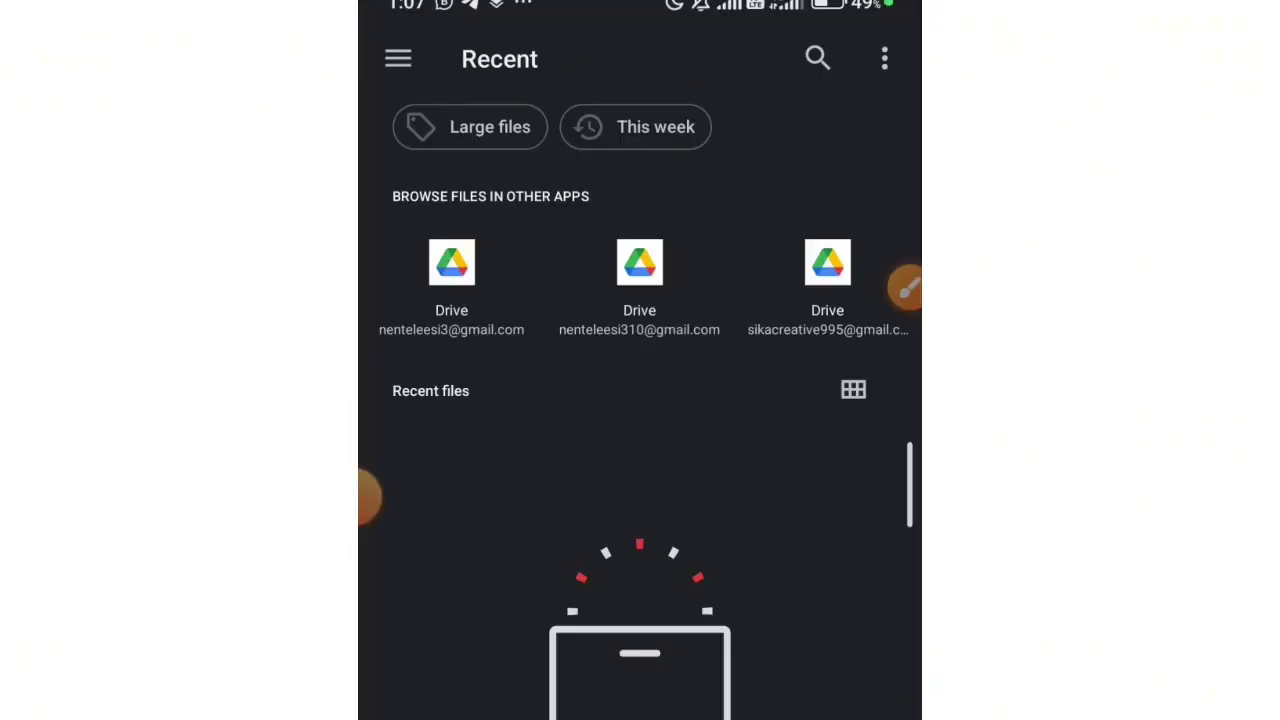
pyautogui.click(818, 58)
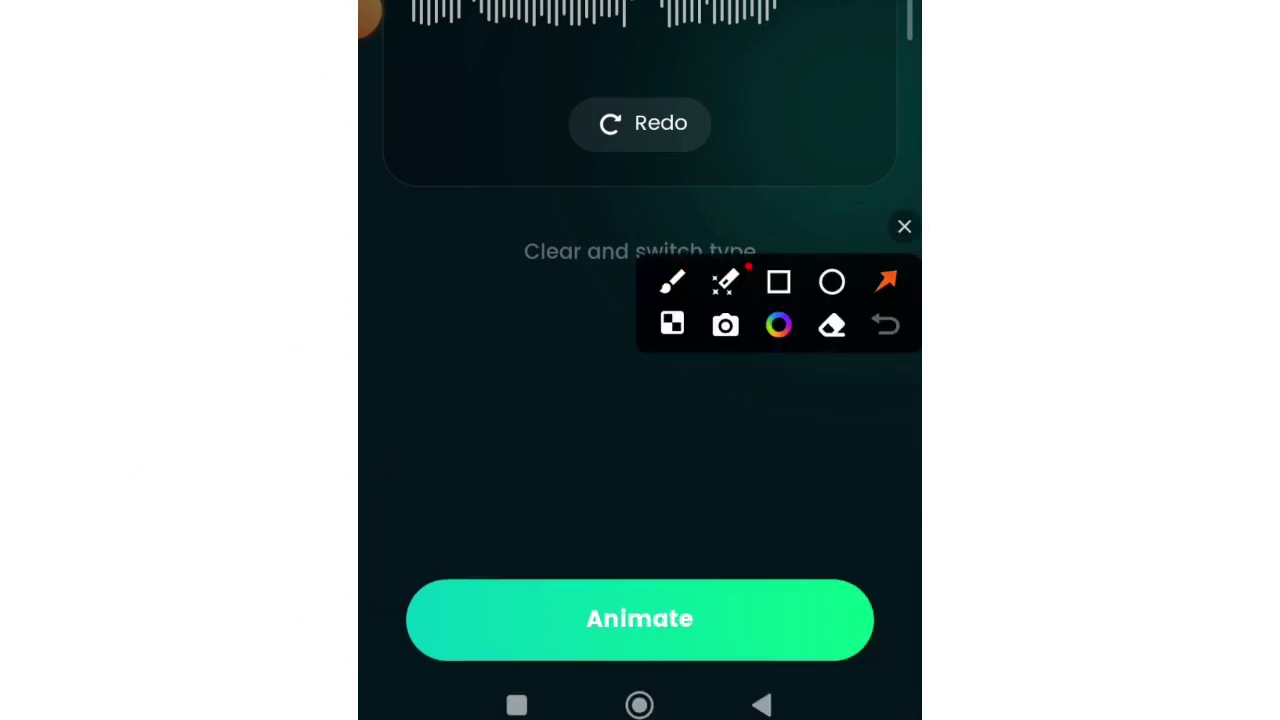
pyautogui.click(640, 619)
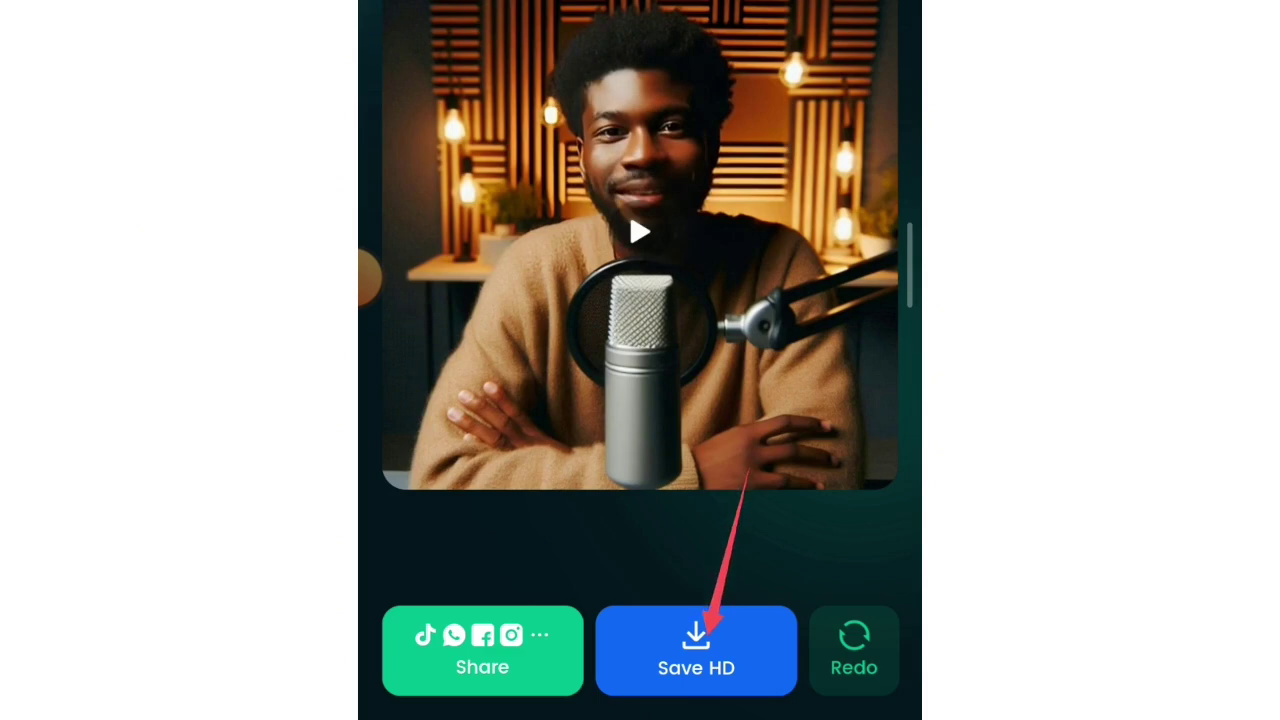
pyautogui.click(700, 645)
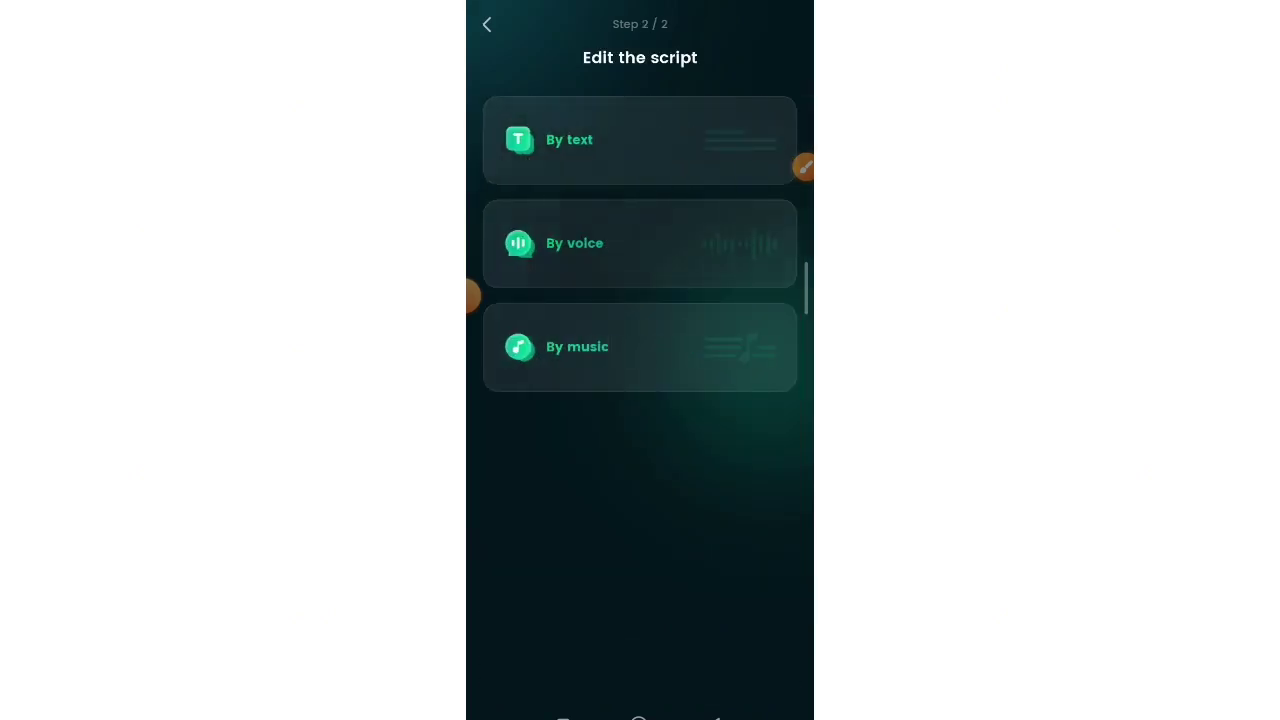
# Load the voice file 1731327214693.mp4 from the device as the female host's script and animate her
pyautogui.click(575, 243)
pyautogui.click(590, 633)
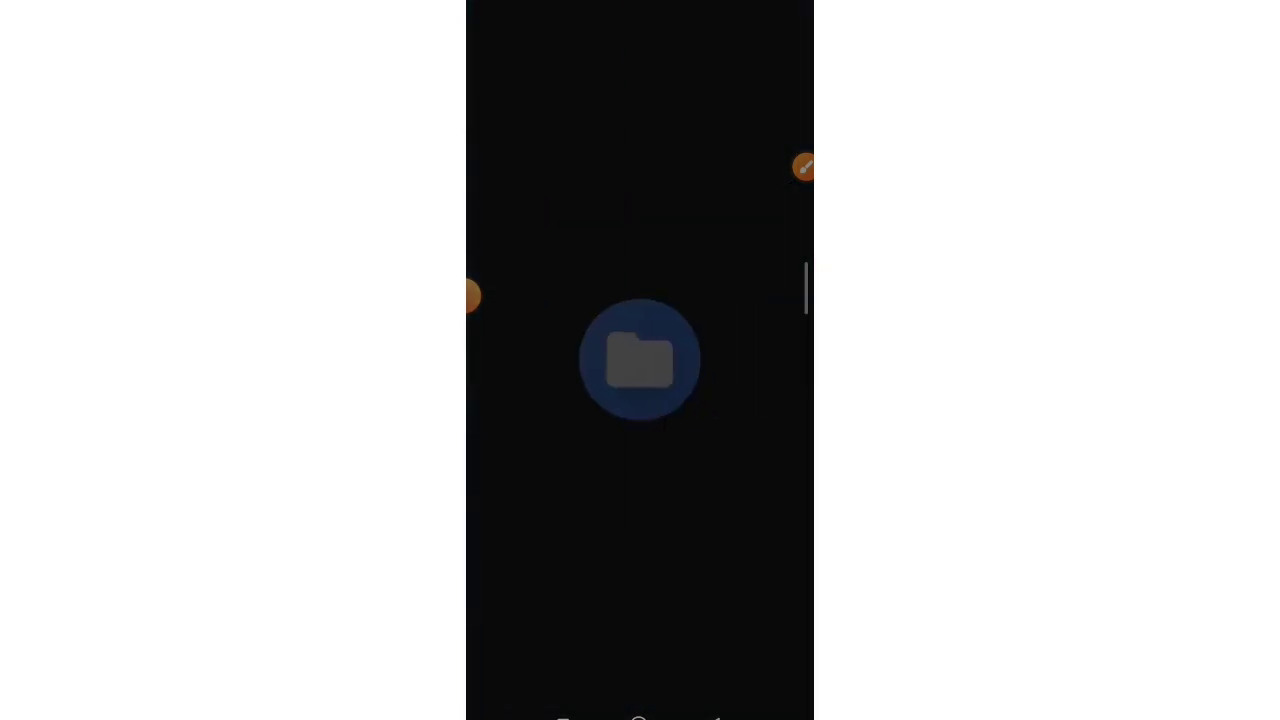
pyautogui.click(749, 25)
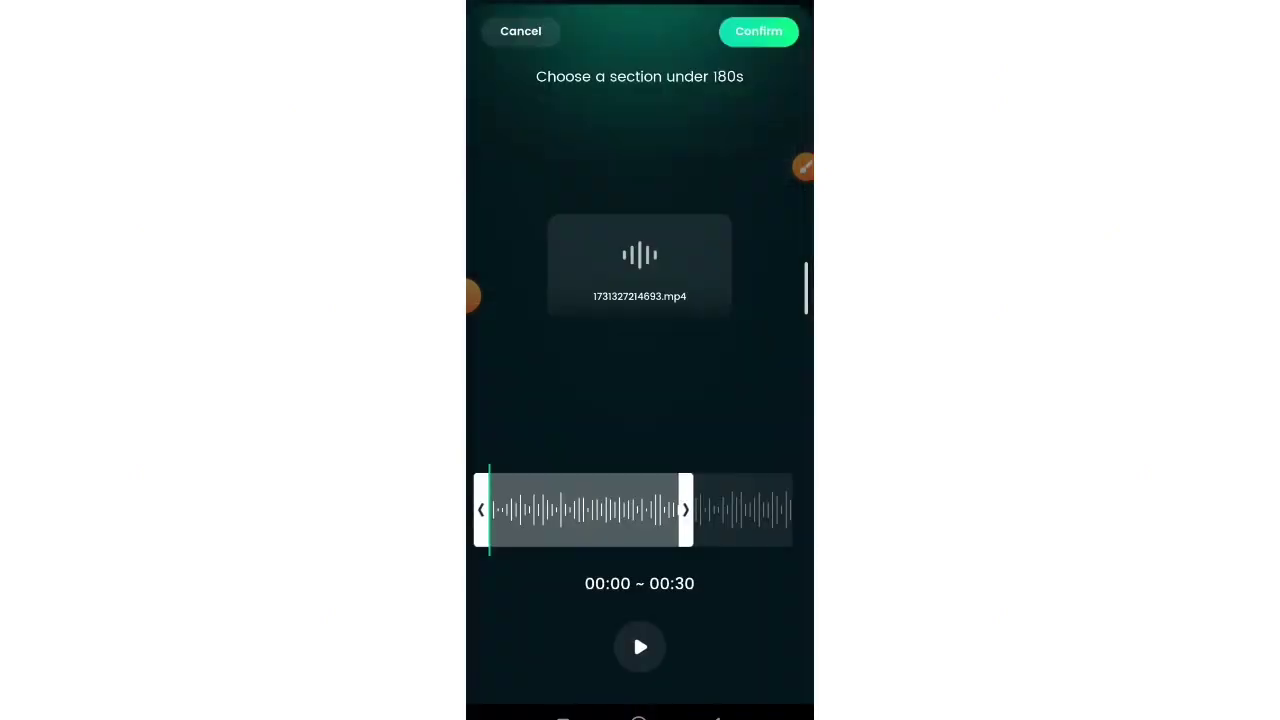
pyautogui.click(758, 31)
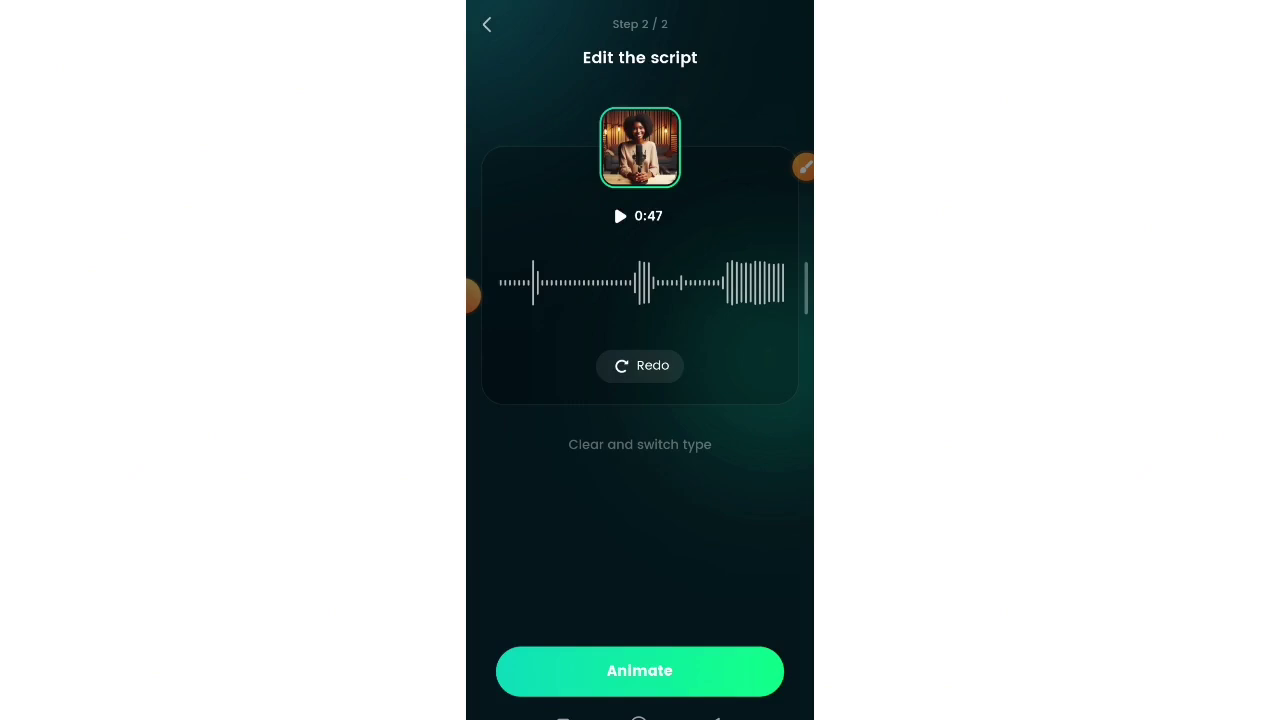
pyautogui.click(640, 670)
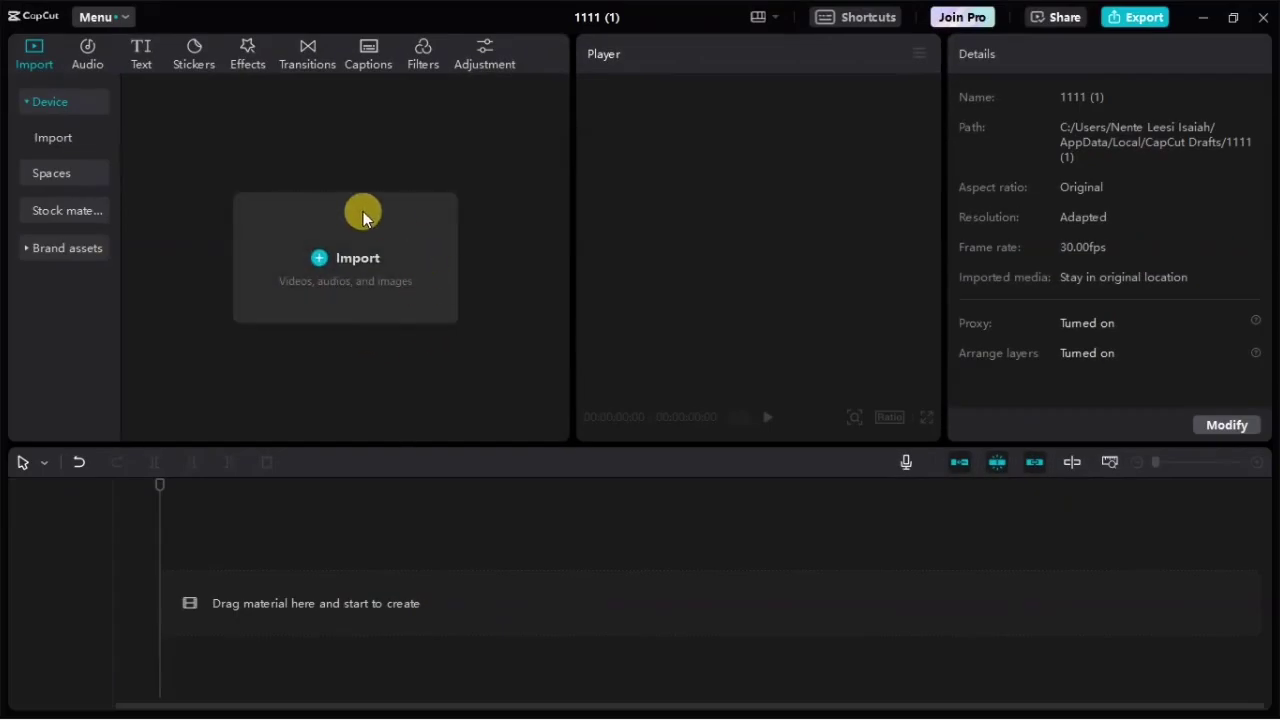
# In CapCut, import the male and female host videos from the Youtube Talking Head folder
pyautogui.click(351, 270)
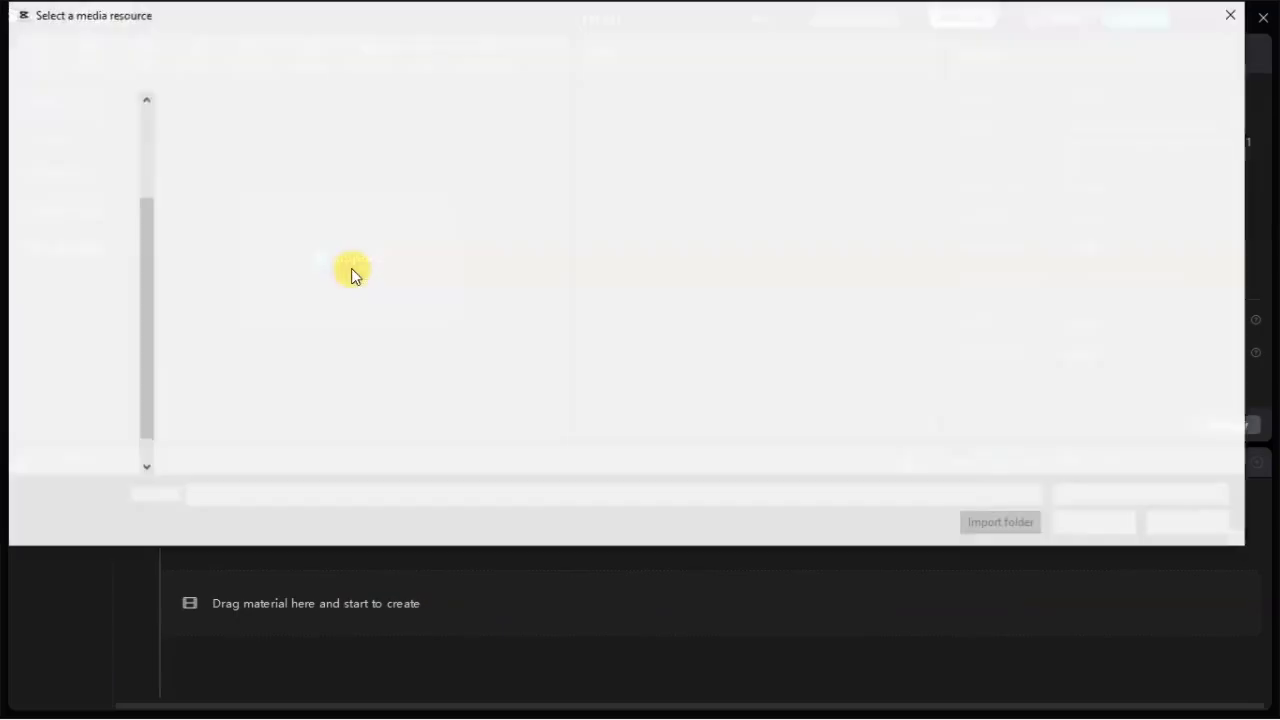
pyautogui.scroll(3, 79, 131)
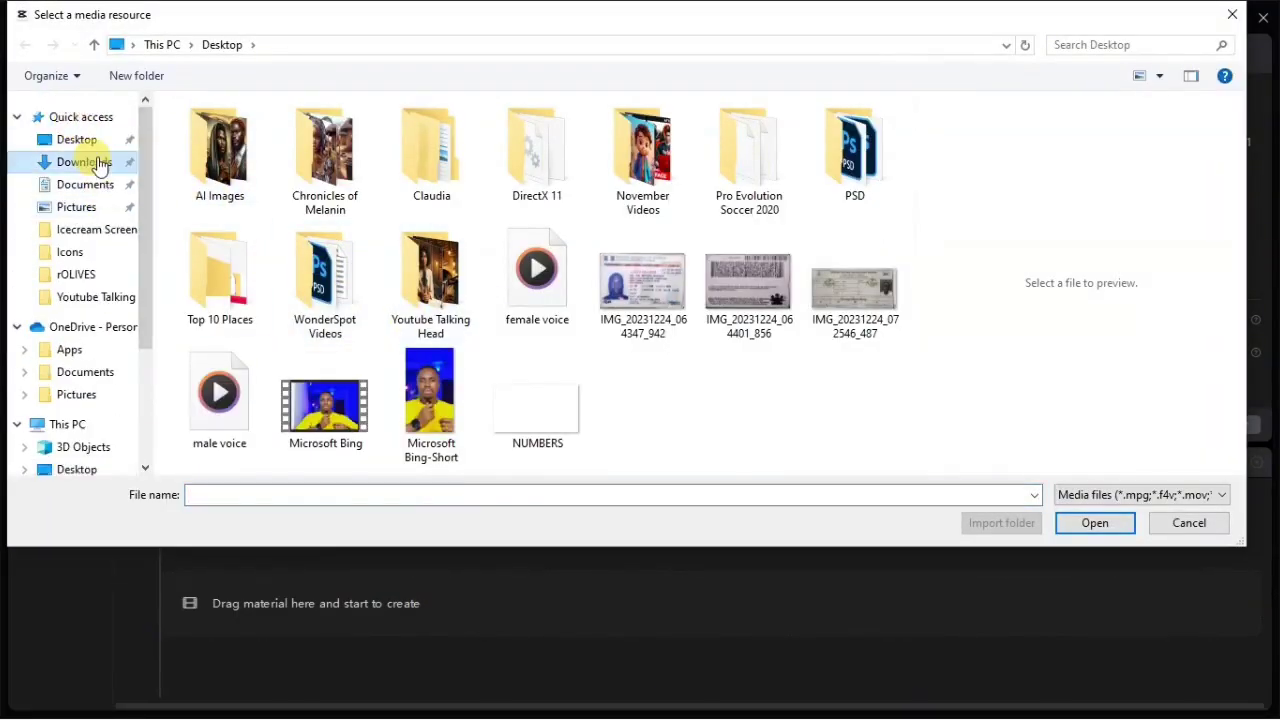
pyautogui.click(84, 162)
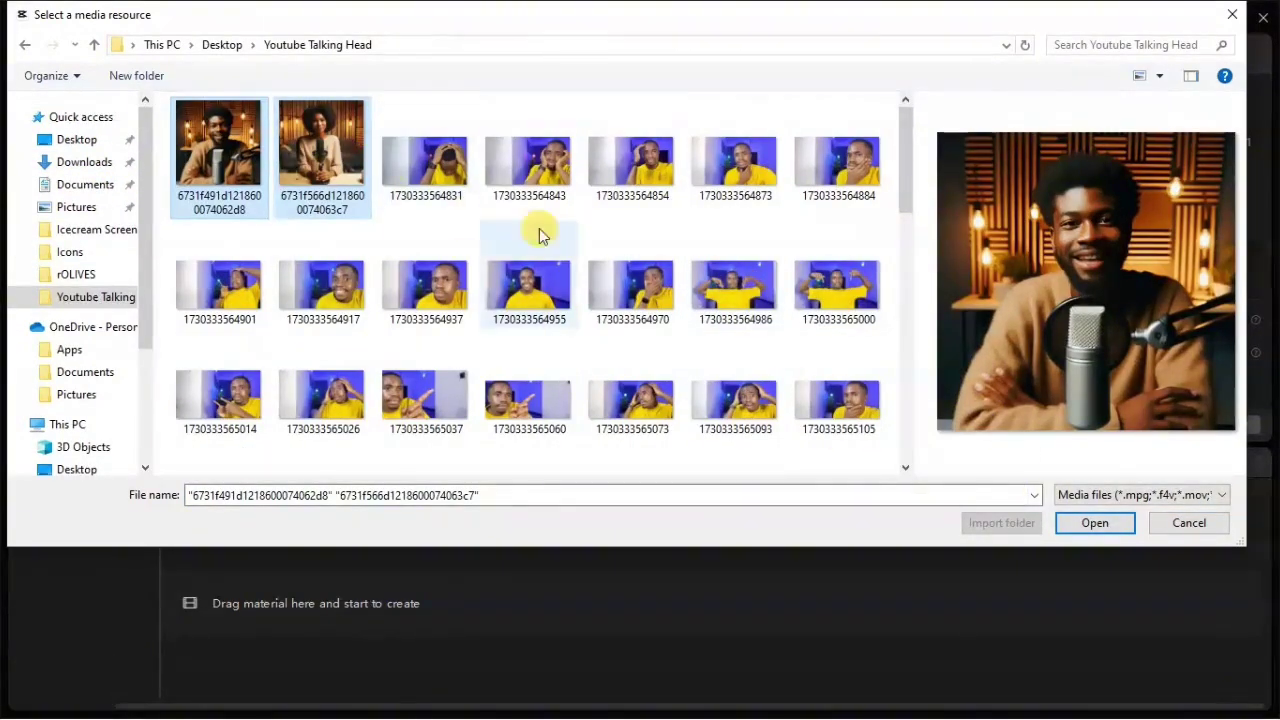
pyautogui.click(1095, 523)
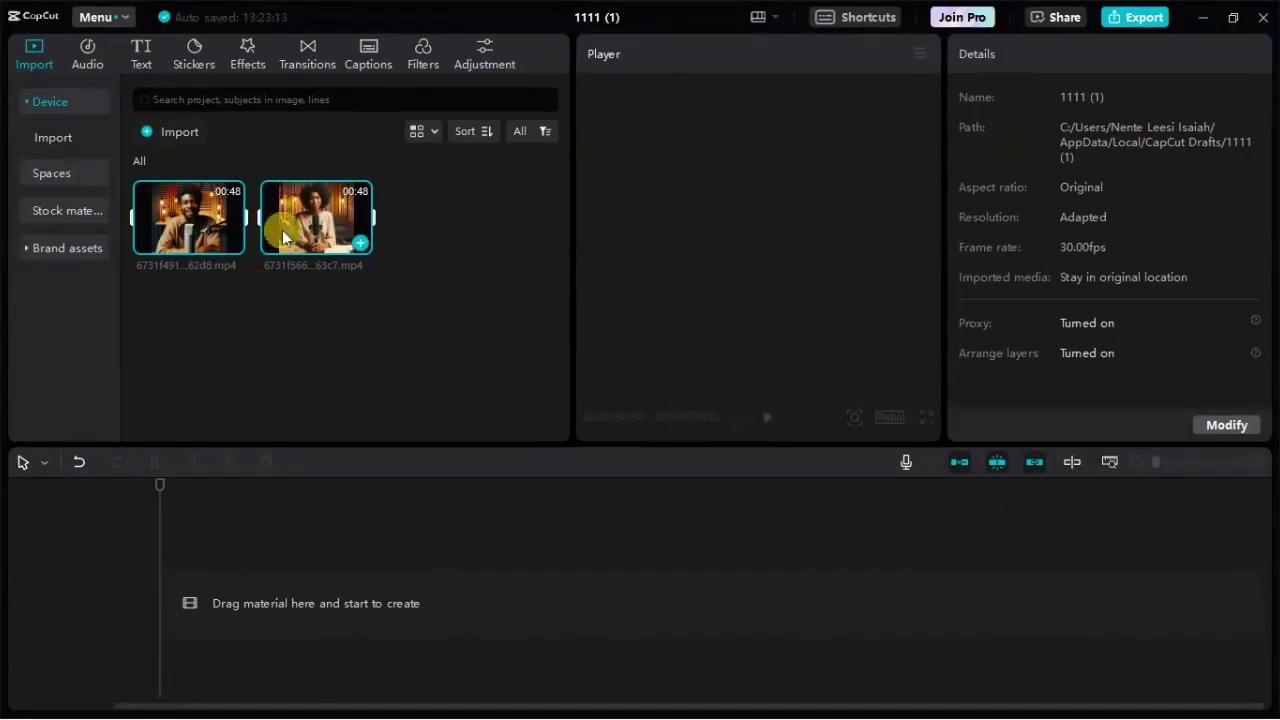
pyautogui.click(292, 335)
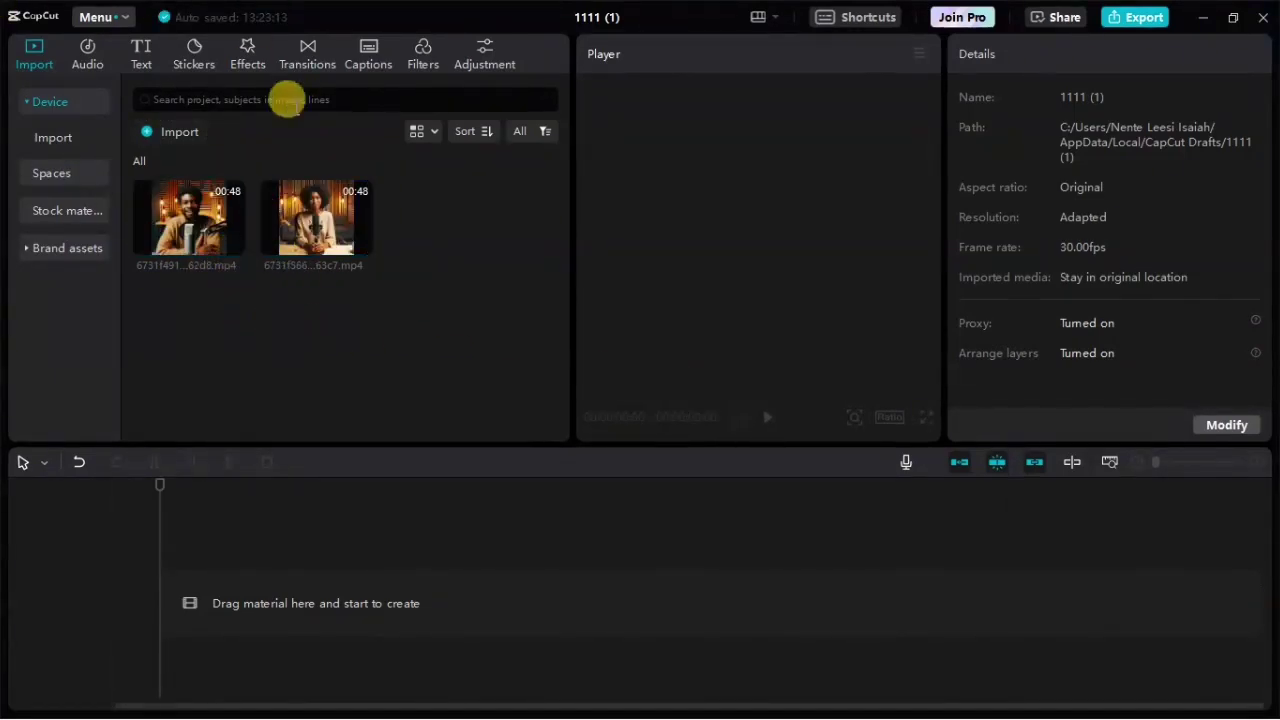
# Place the male host clip at the start of the timeline and set the project's aspect ratio to 16:9
pyautogui.moveTo(192, 222); pyautogui.dragTo(169, 600)
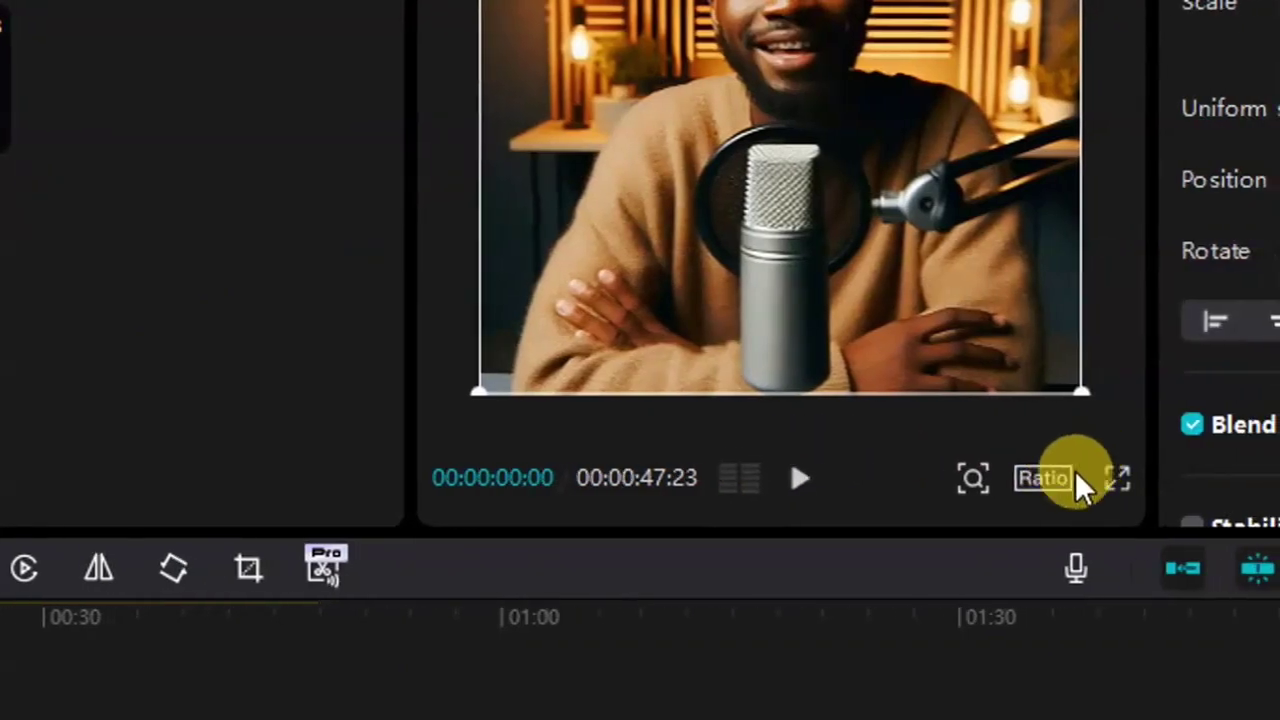
pyautogui.click(1040, 479)
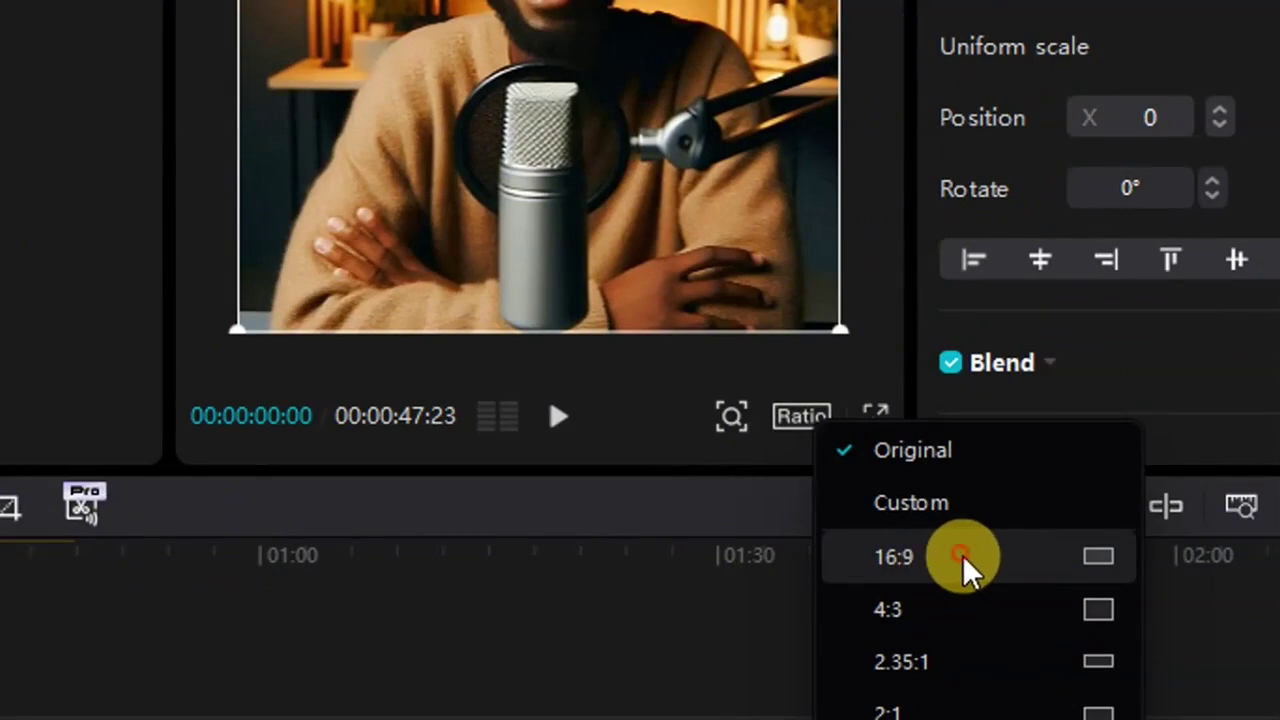
pyautogui.click(960, 558)
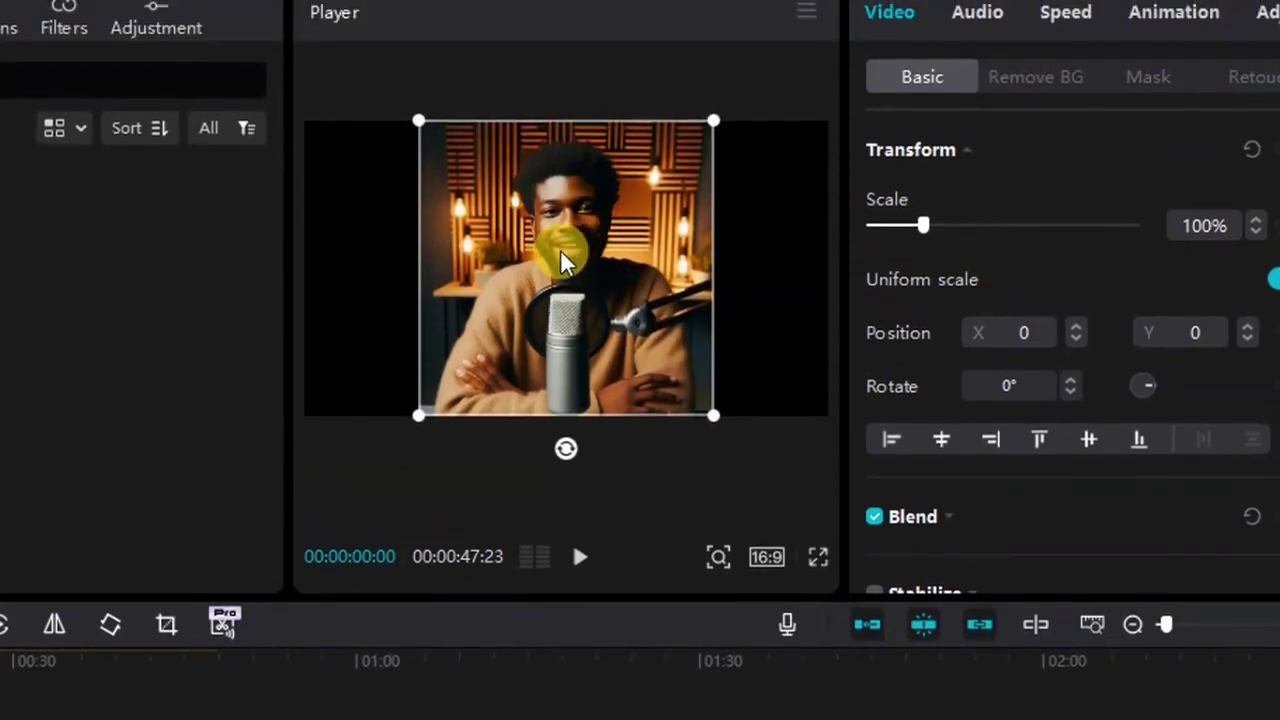
# Move the male host to the frame's right side and overlay the female host clip from 00:00:06:10, positioned on the left side
pyautogui.moveTo(562, 262); pyautogui.dragTo(675, 268)
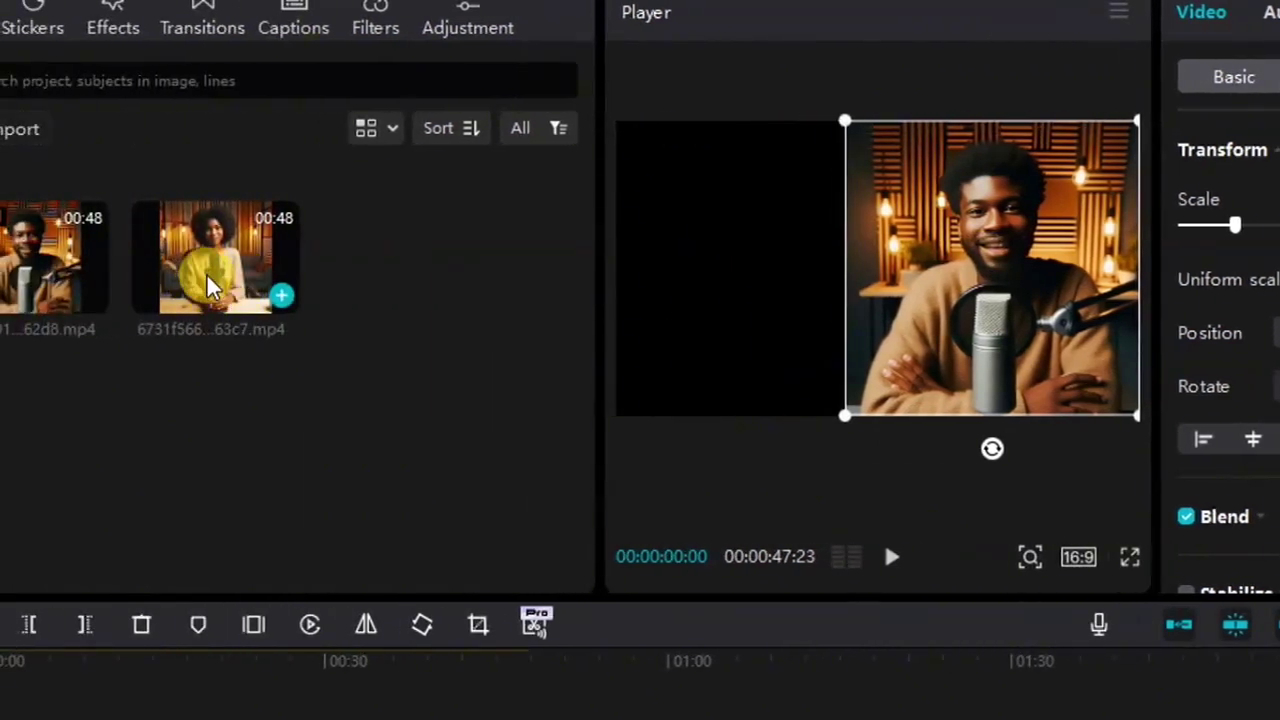
pyautogui.moveTo(206, 277); pyautogui.dragTo(349, 531)
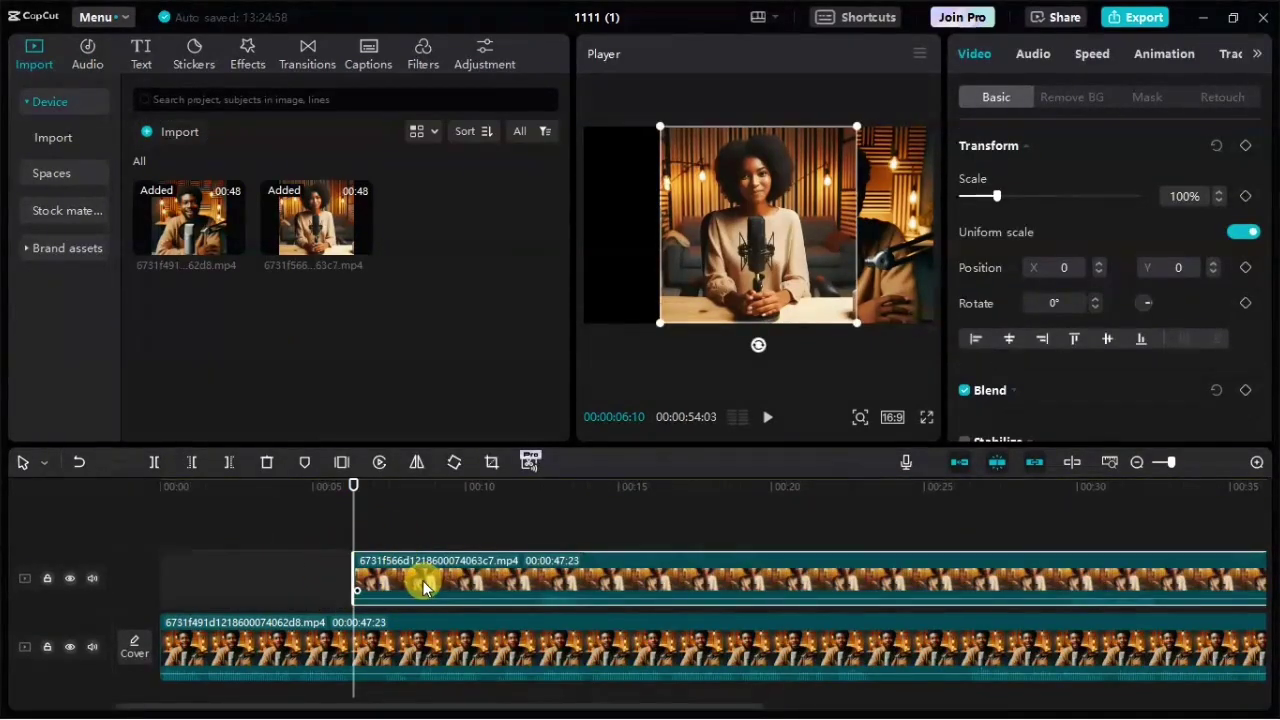
pyautogui.moveTo(748, 204); pyautogui.dragTo(679, 209)
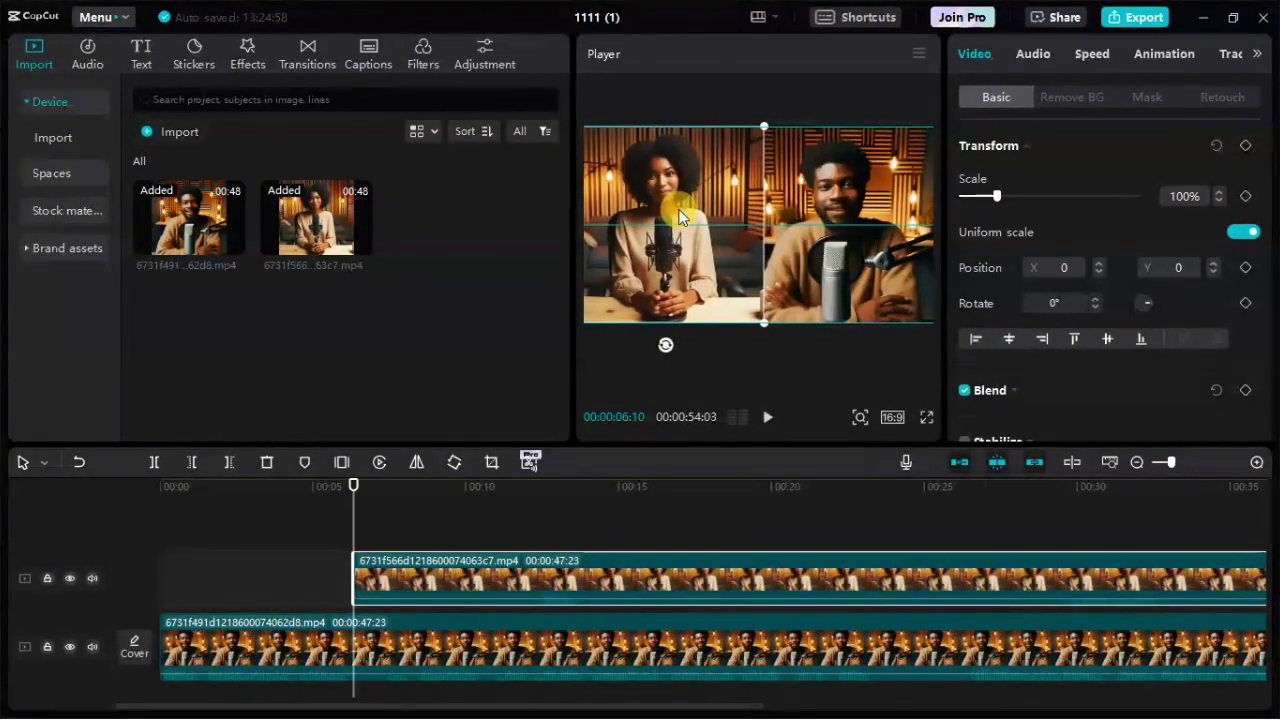
# Shift the male host slightly further right in the frame and align the female host clip with the timeline's start
pyautogui.click(821, 237)
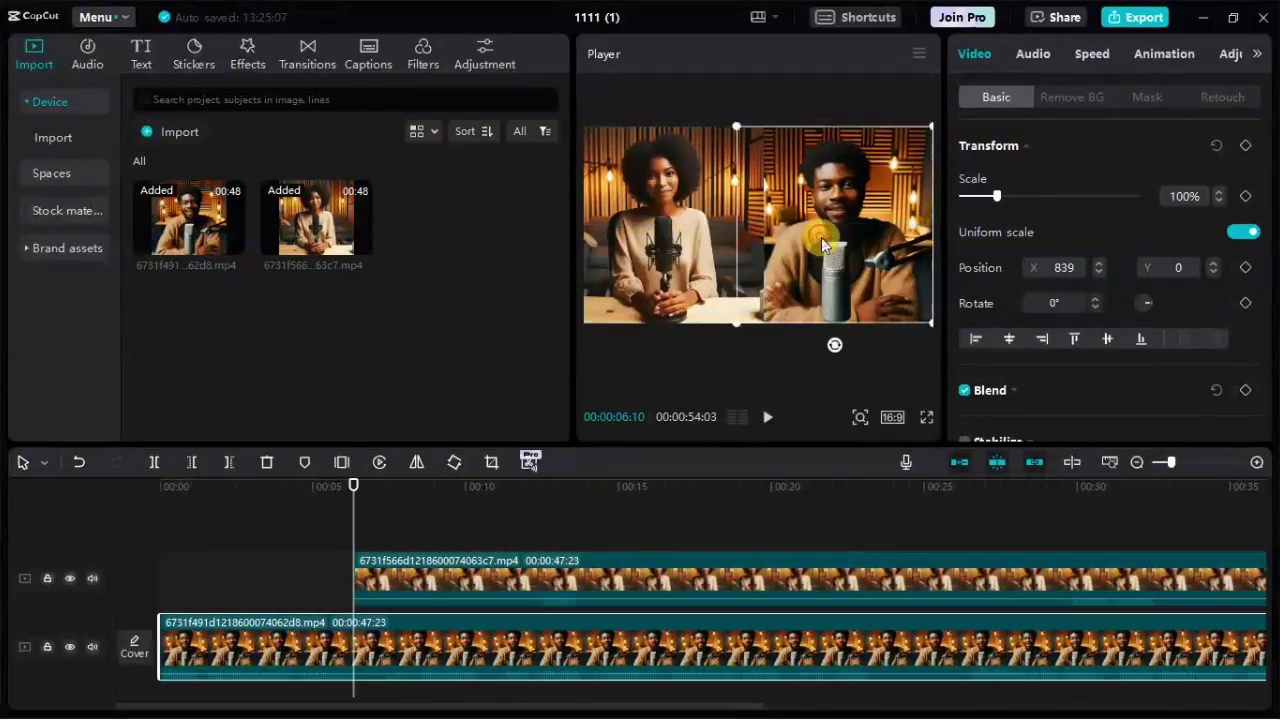
pyautogui.moveTo(819, 229); pyautogui.dragTo(827, 228)
pyautogui.moveTo(564, 570); pyautogui.dragTo(371, 565)
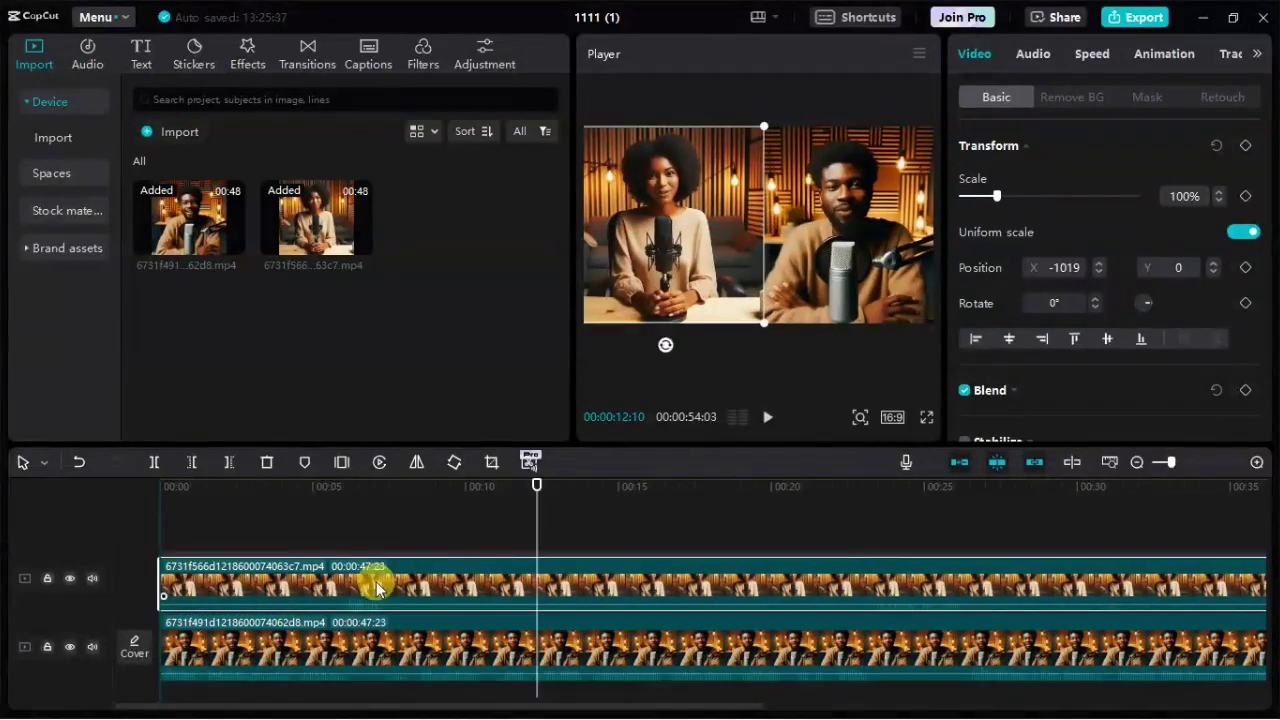
# Play back the combined video from the beginning to check both hosts, and return the playhead to 00:00:00:00
pyautogui.moveTo(266, 505); pyautogui.dragTo(166, 486)
pyautogui.click(767, 421)
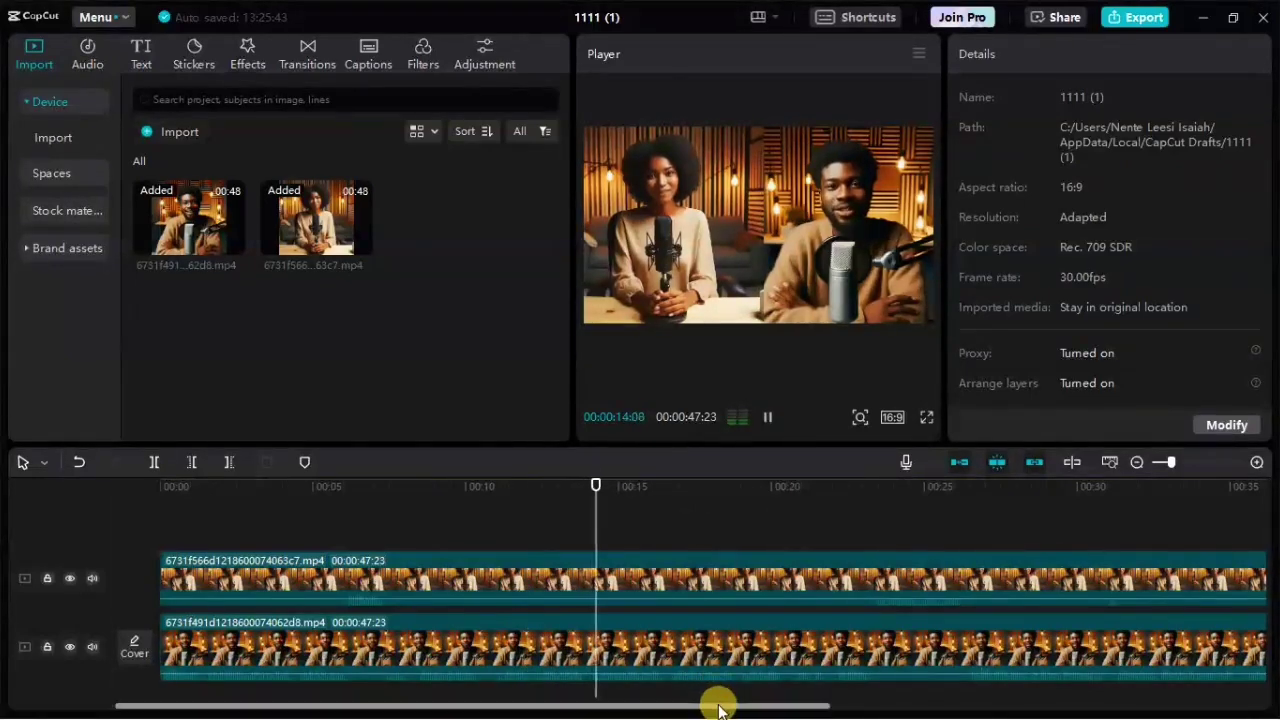
pyautogui.moveTo(720, 703); pyautogui.dragTo(950, 714)
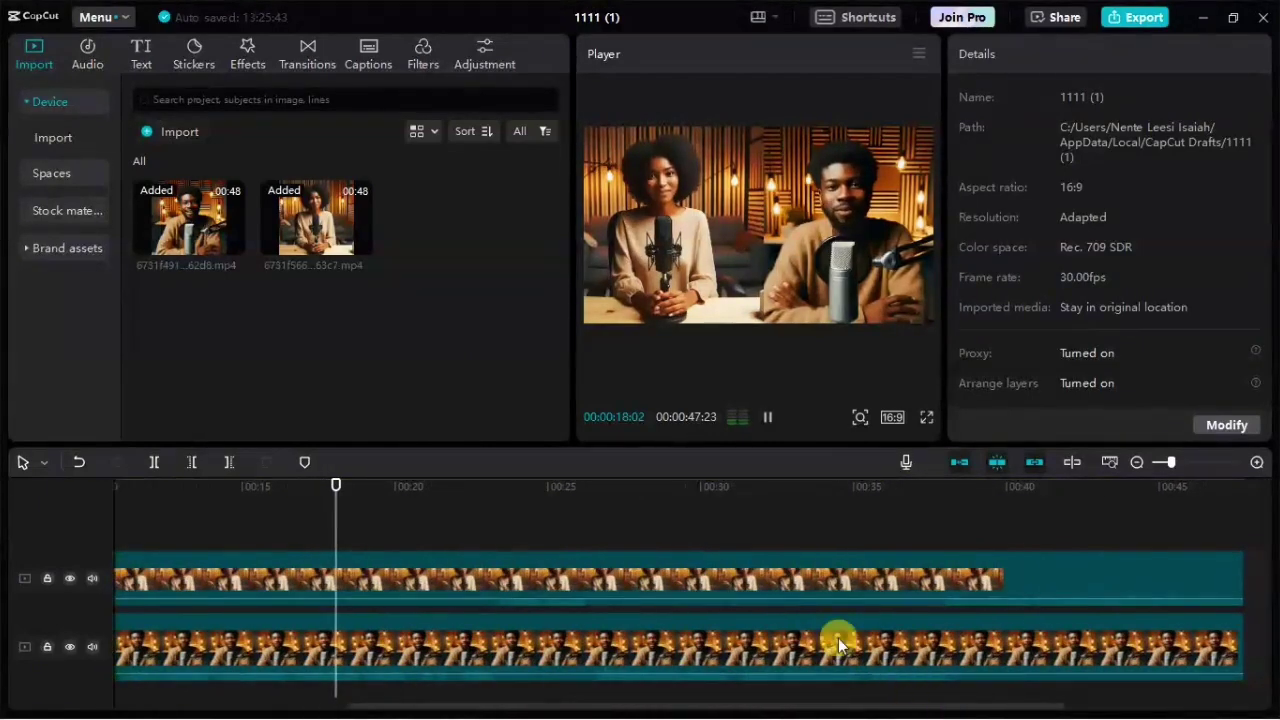
pyautogui.click(767, 416)
pyautogui.keyDown('ctrl'); pyautogui.scroll(-3, 715, 618); pyautogui.keyUp('ctrl')
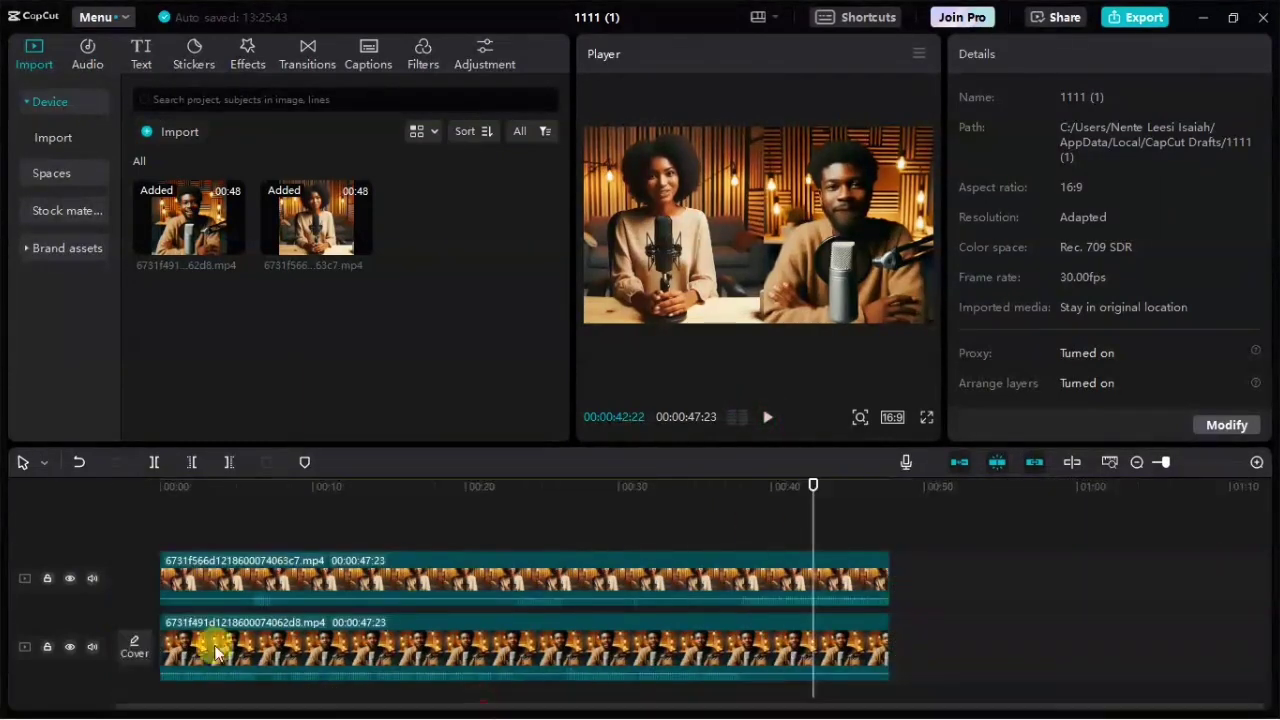
pyautogui.click(168, 486)
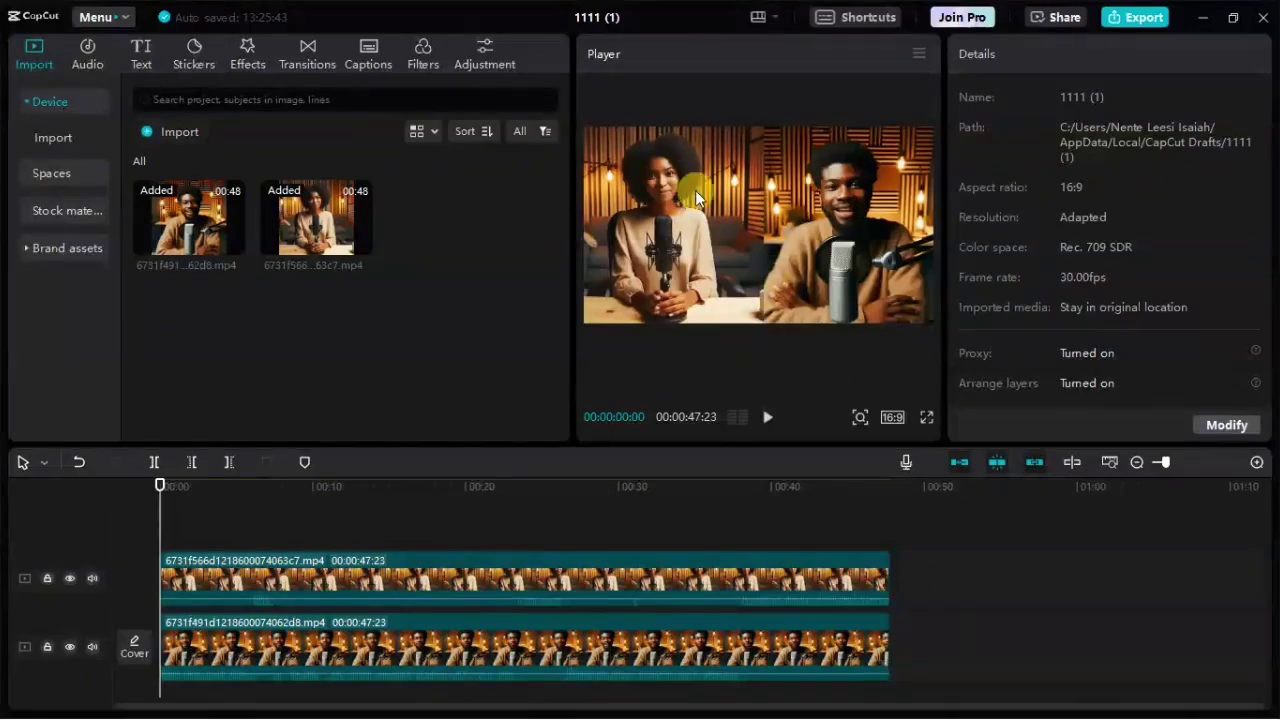
pyautogui.click(744, 234)
pyautogui.click(199, 517)
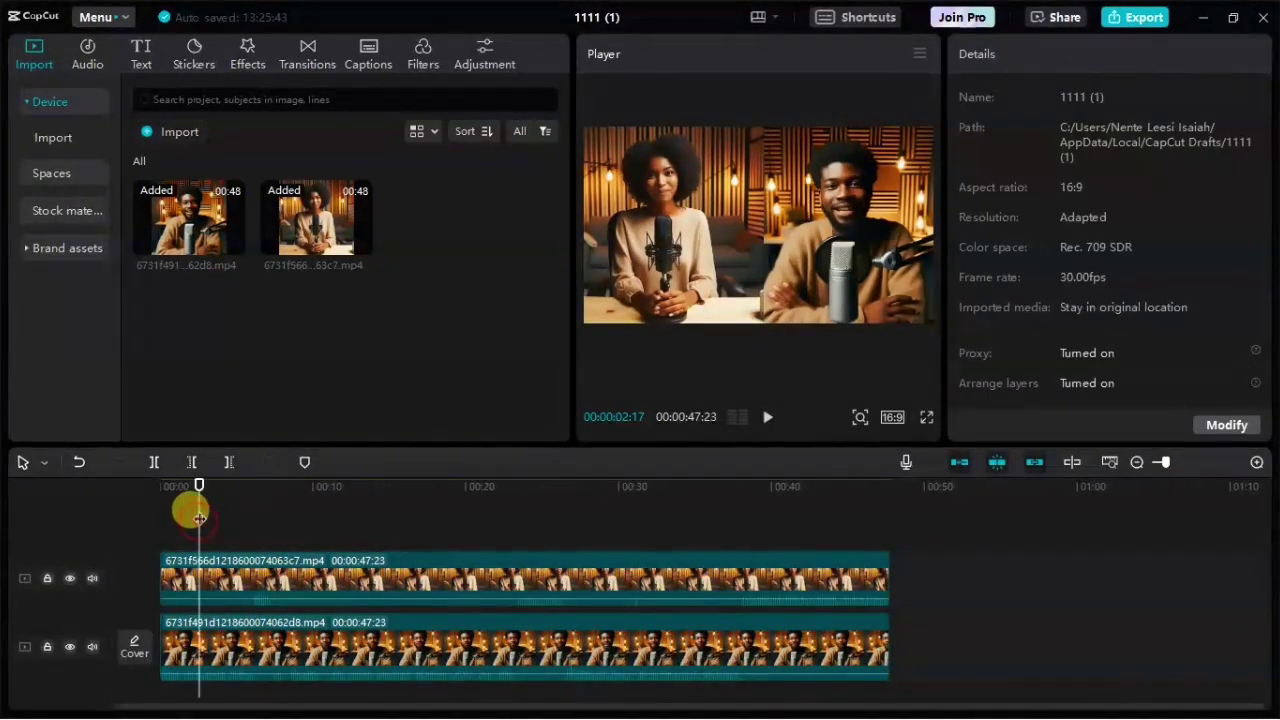
pyautogui.click(157, 491)
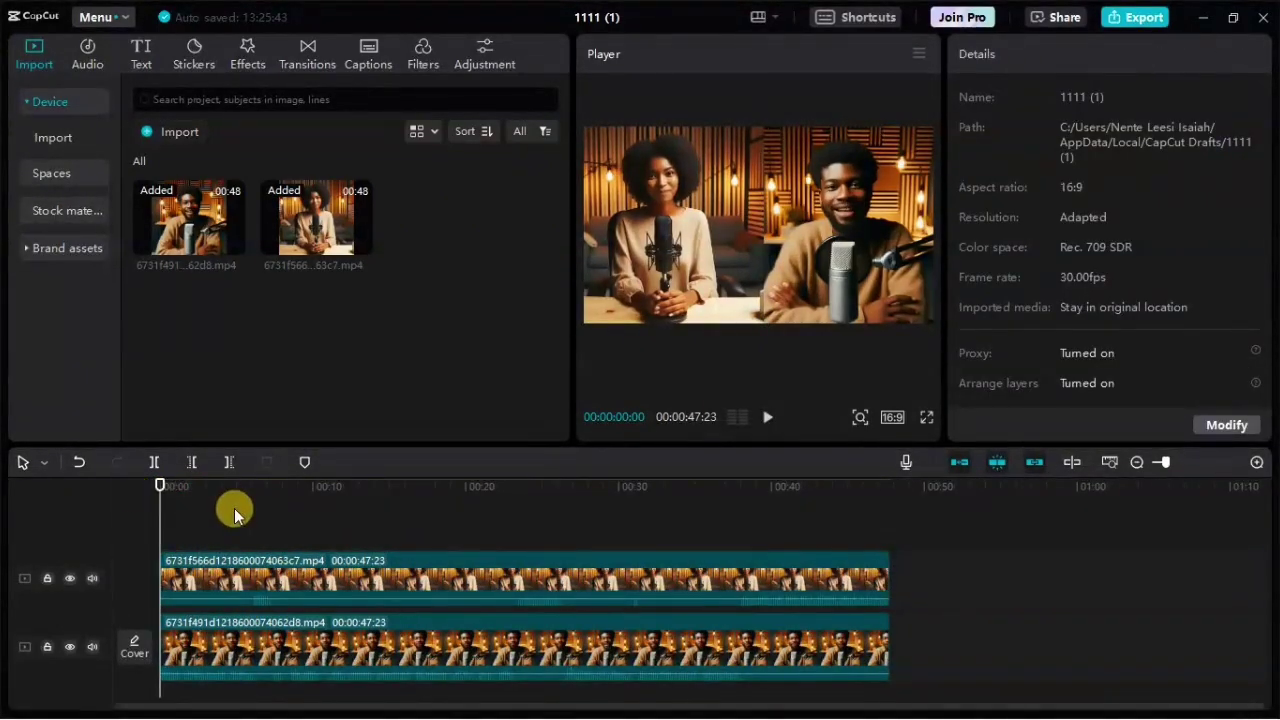